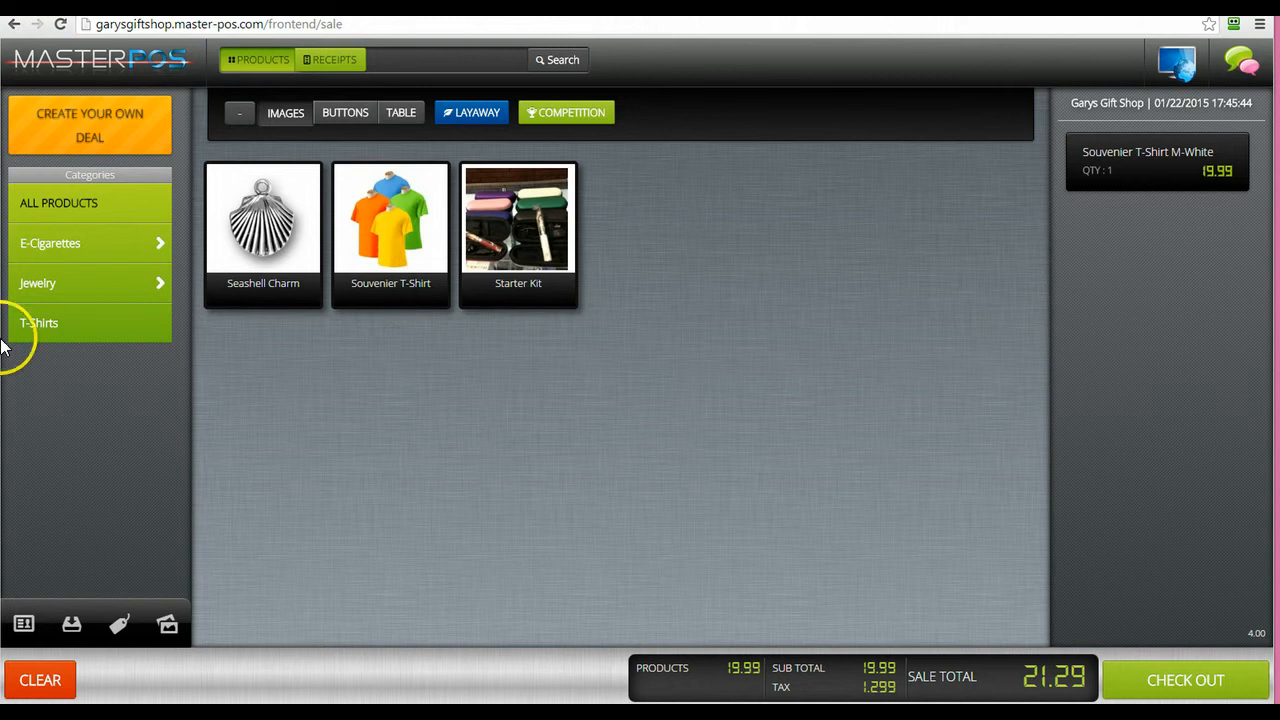
Add a medium red Souvenier T-Shirt (19.99) to the sale for a 42.58 total, then open the back-office login
click(364, 293)
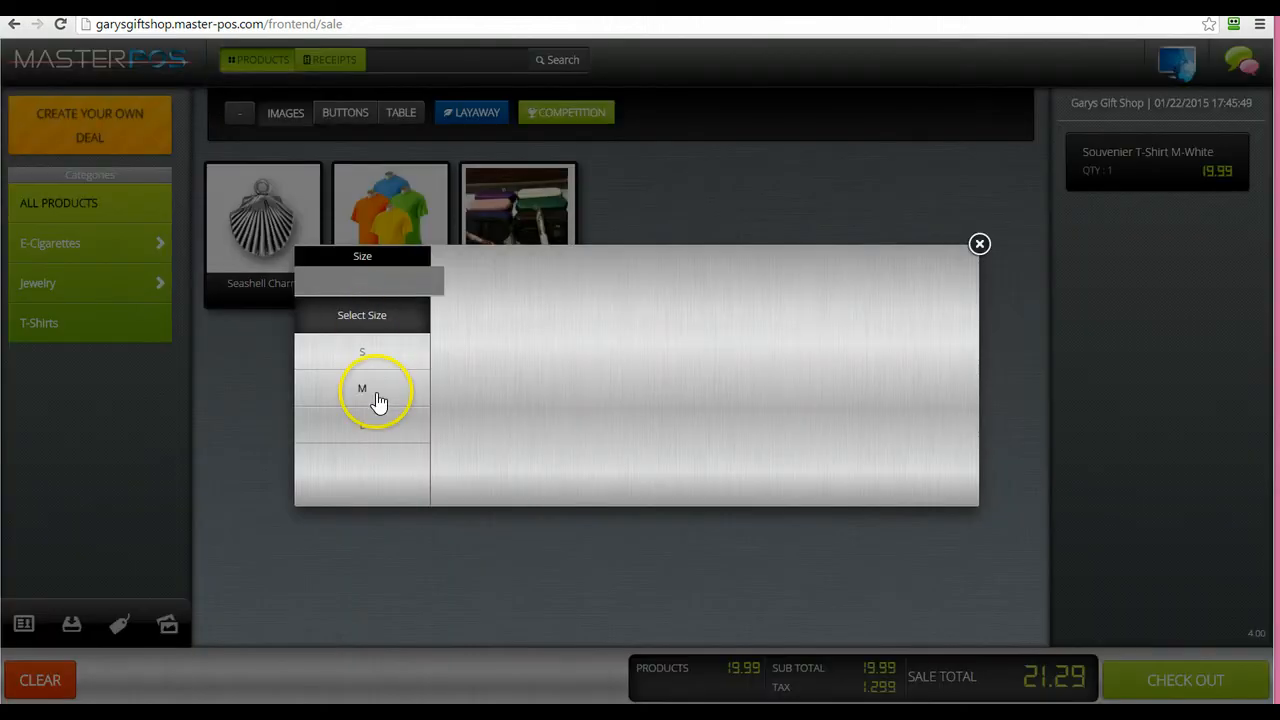
click(363, 392)
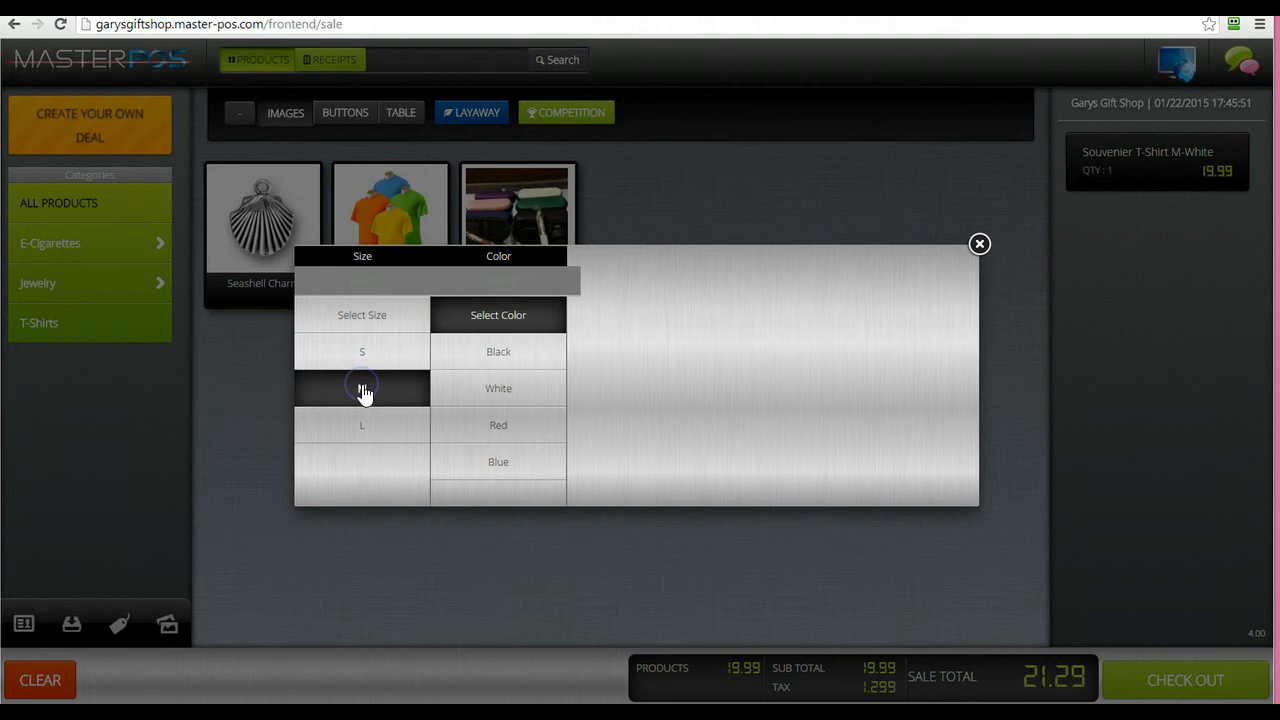
click(499, 428)
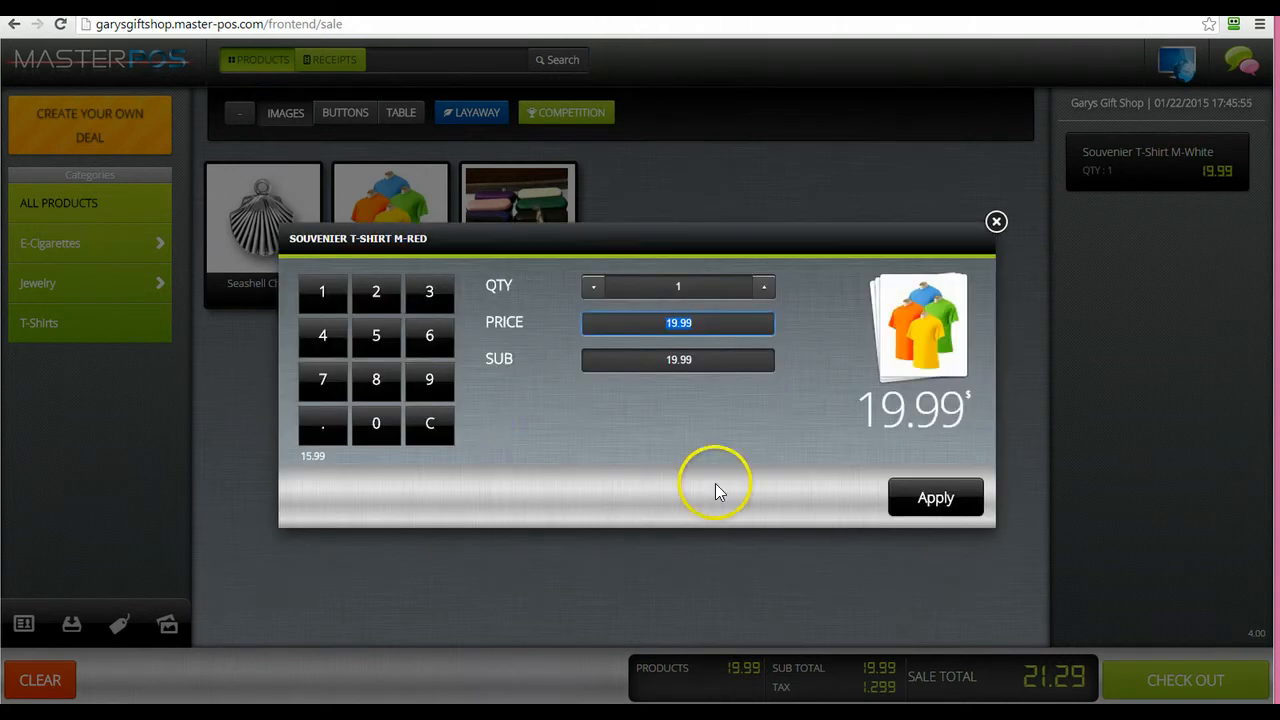
click(928, 497)
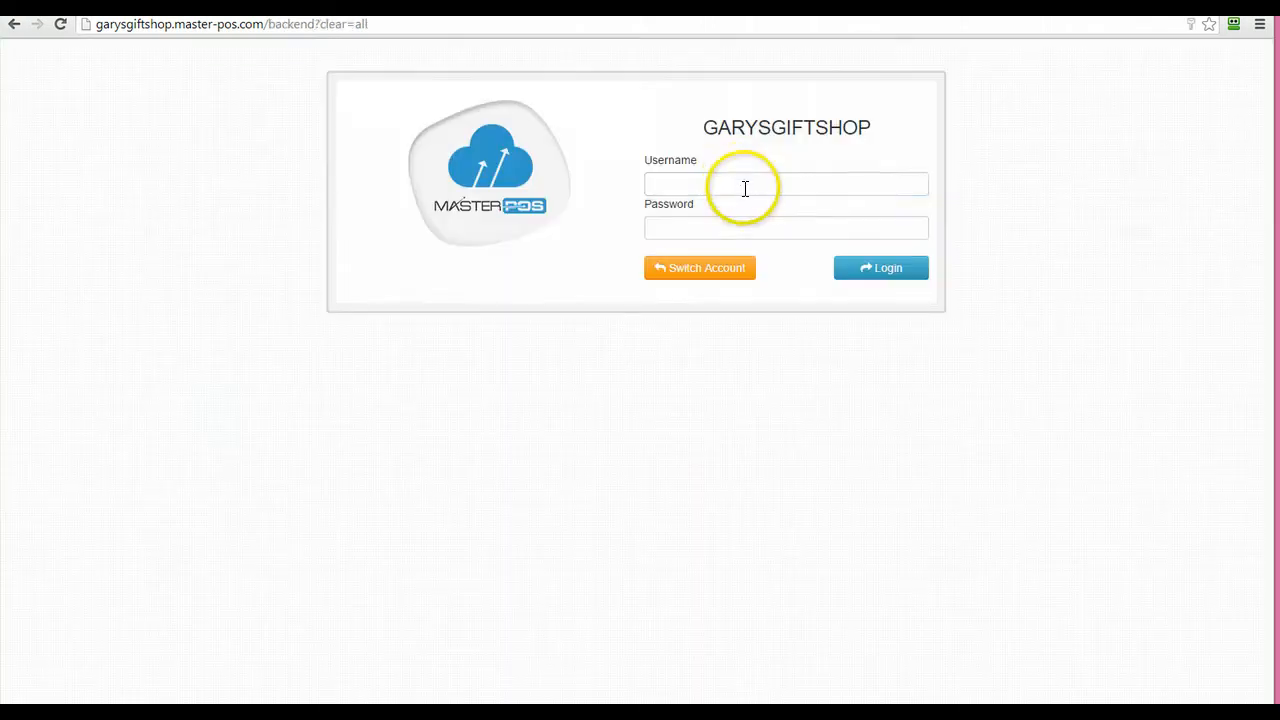
click(738, 182)
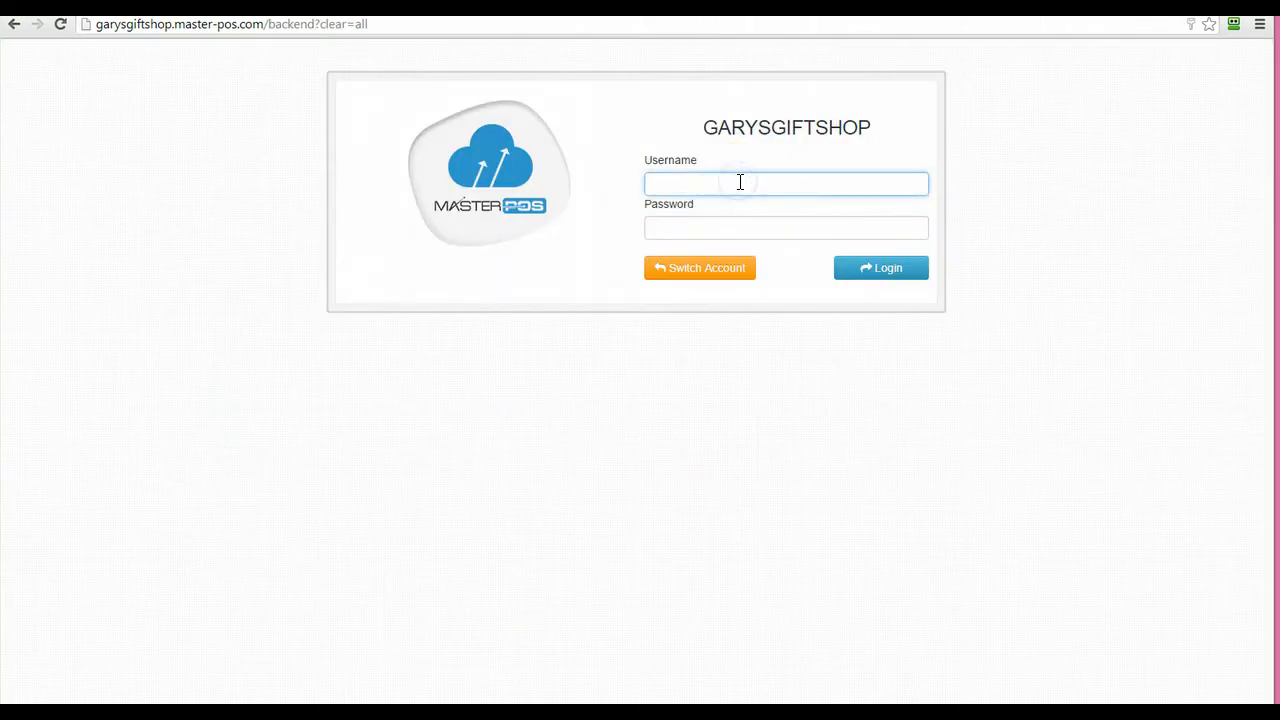
Sign in to the back office with the username and password
text(admin)
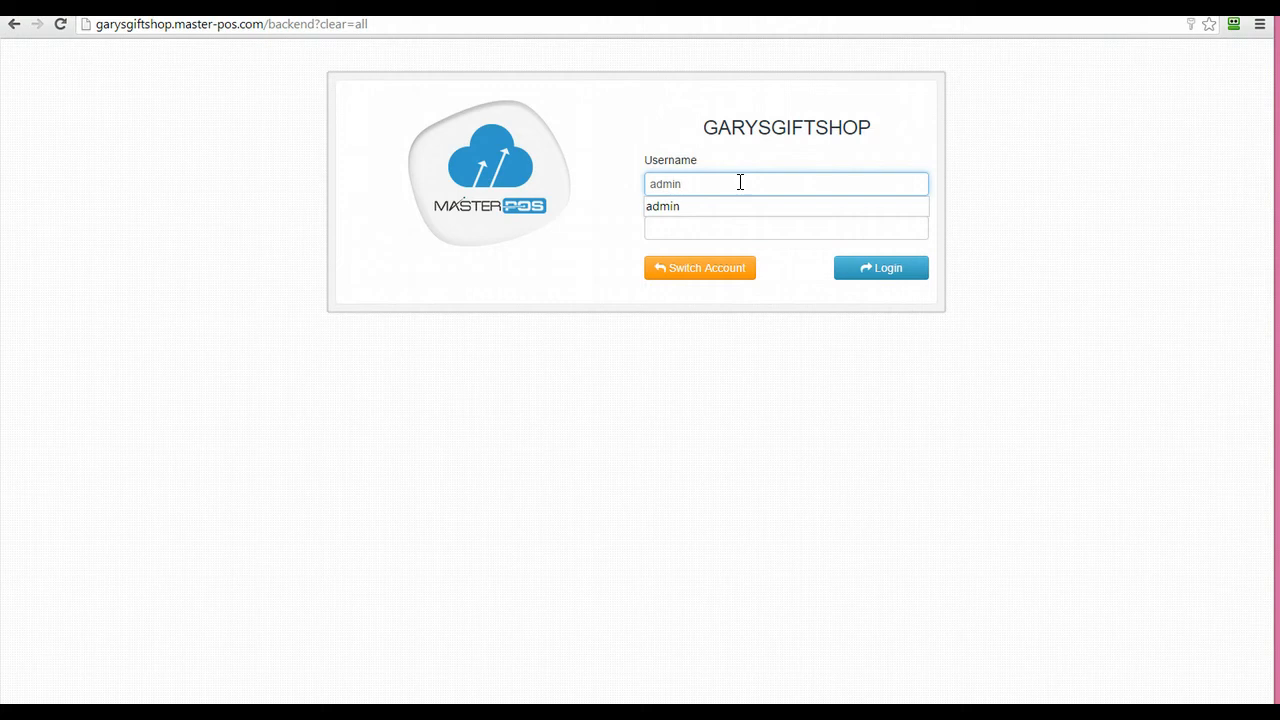
click(729, 236)
text(ad)
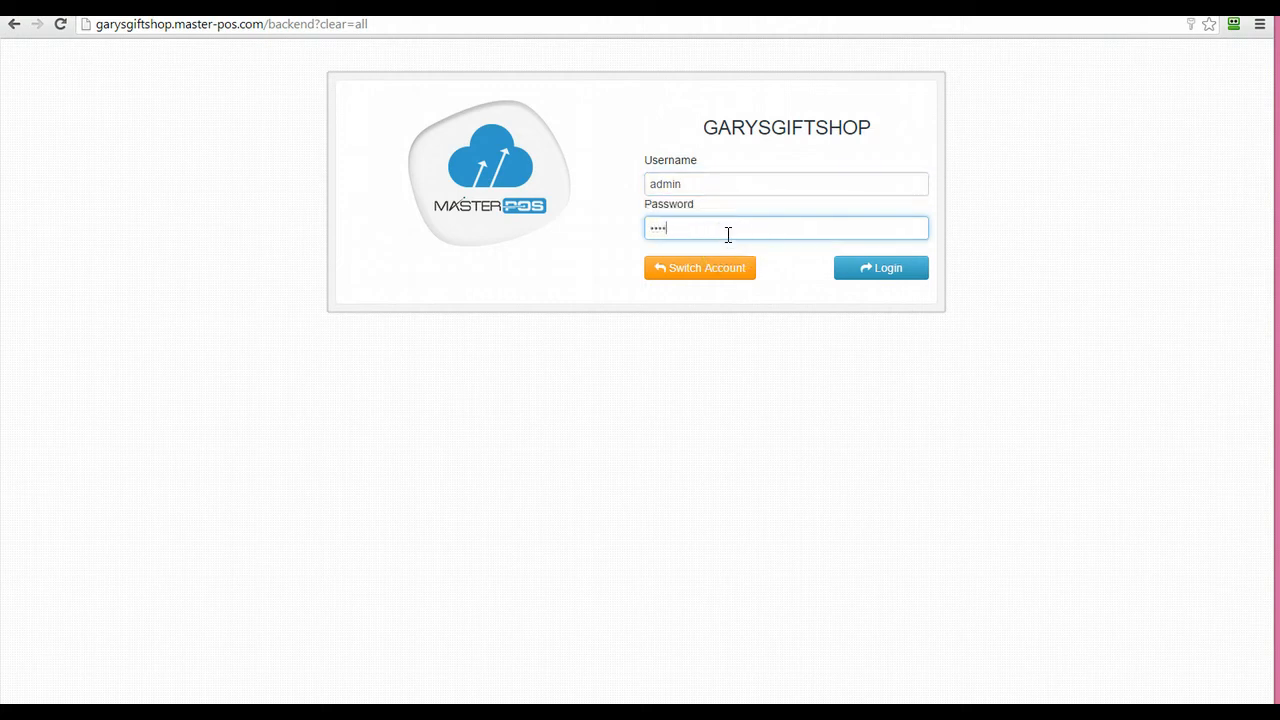
click(848, 270)
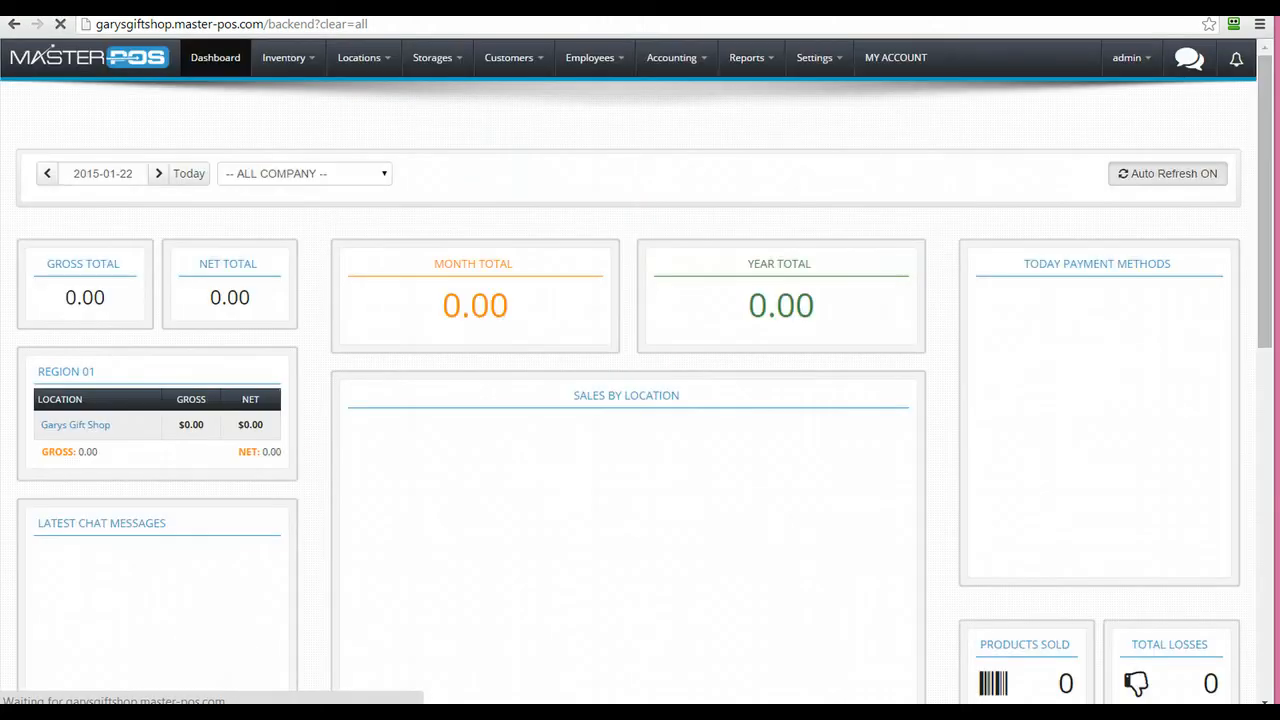
Open Manage Attributes from Inventory > Catalog to see Size and Color
click(308, 60)
click(305, 93)
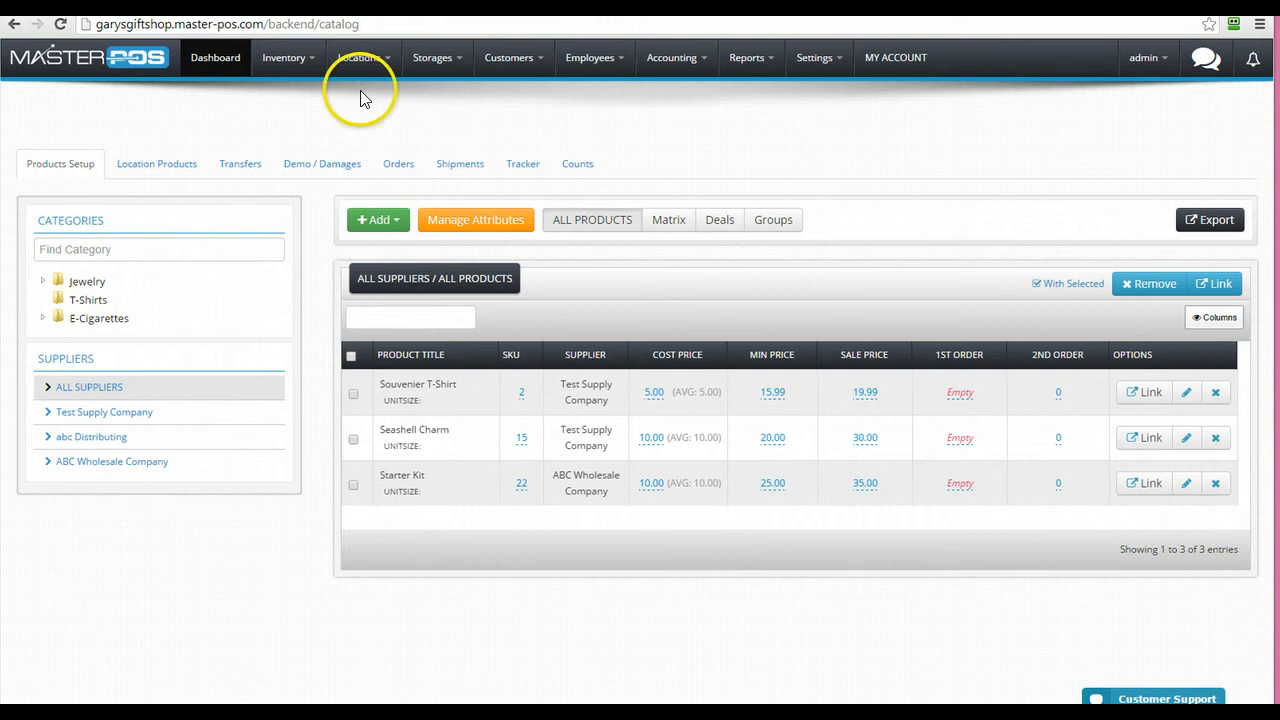
click(456, 221)
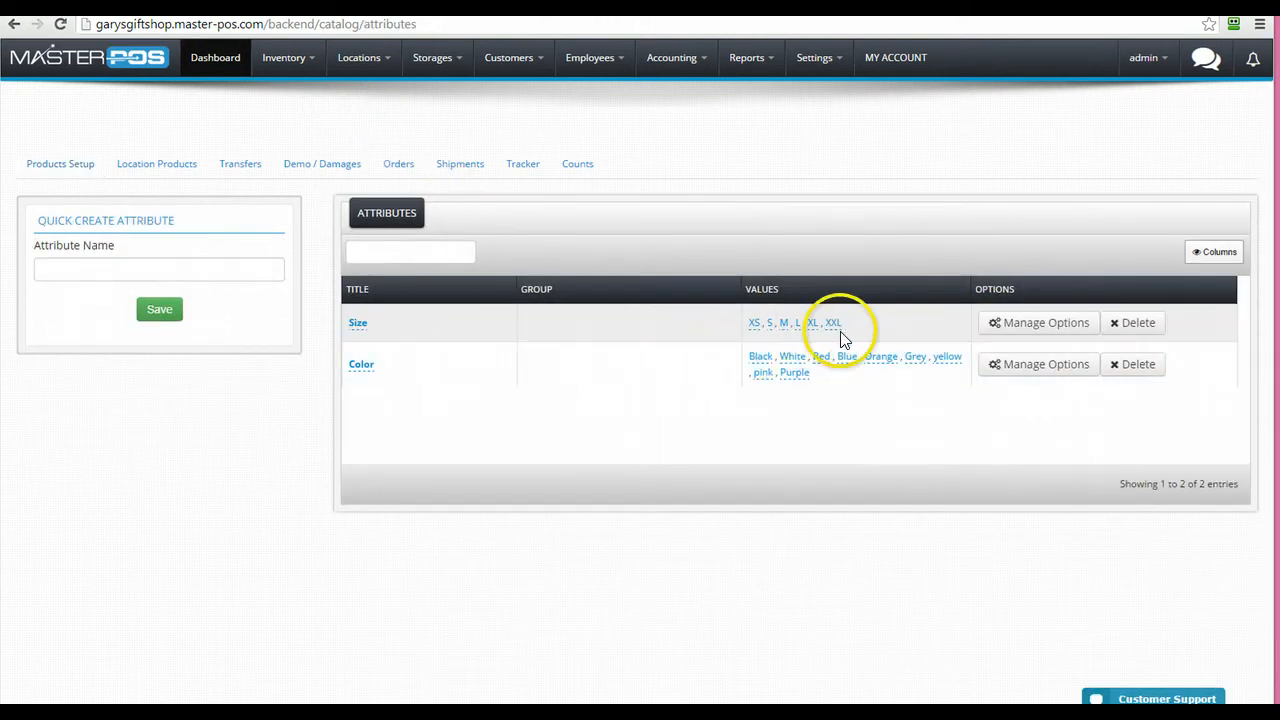
Create a new attribute named Flavor
click(217, 273)
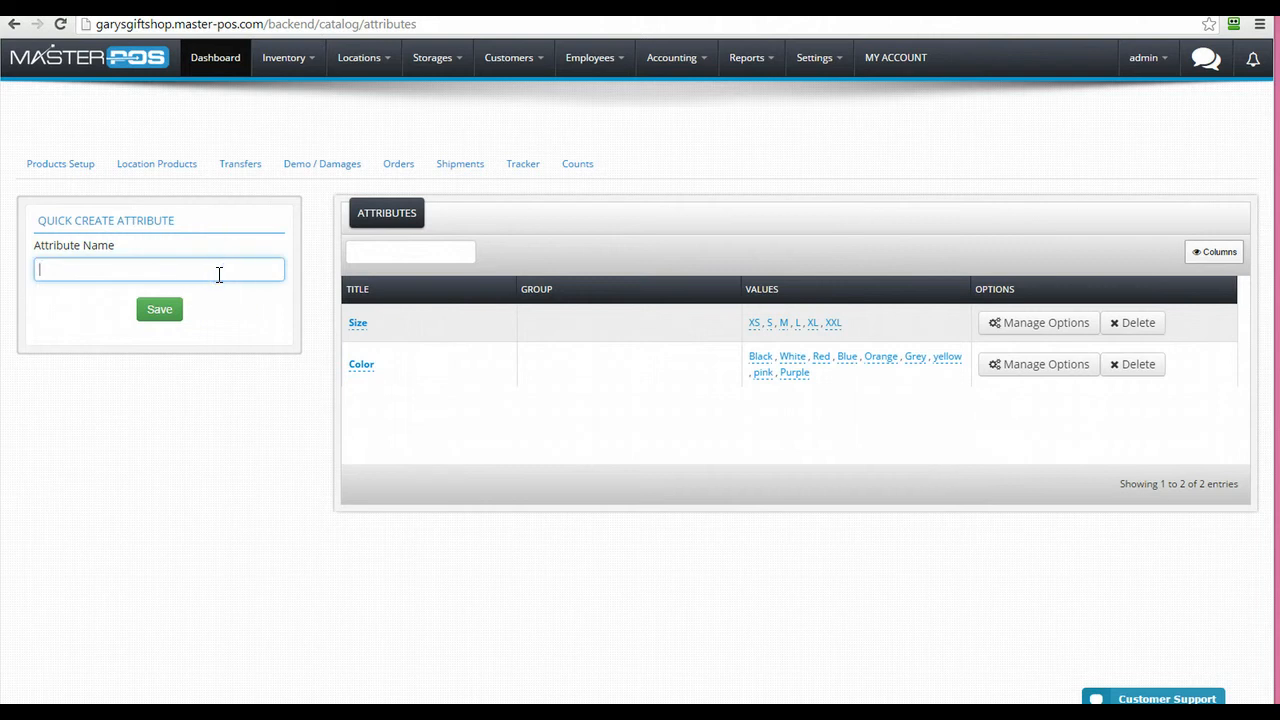
text(F)
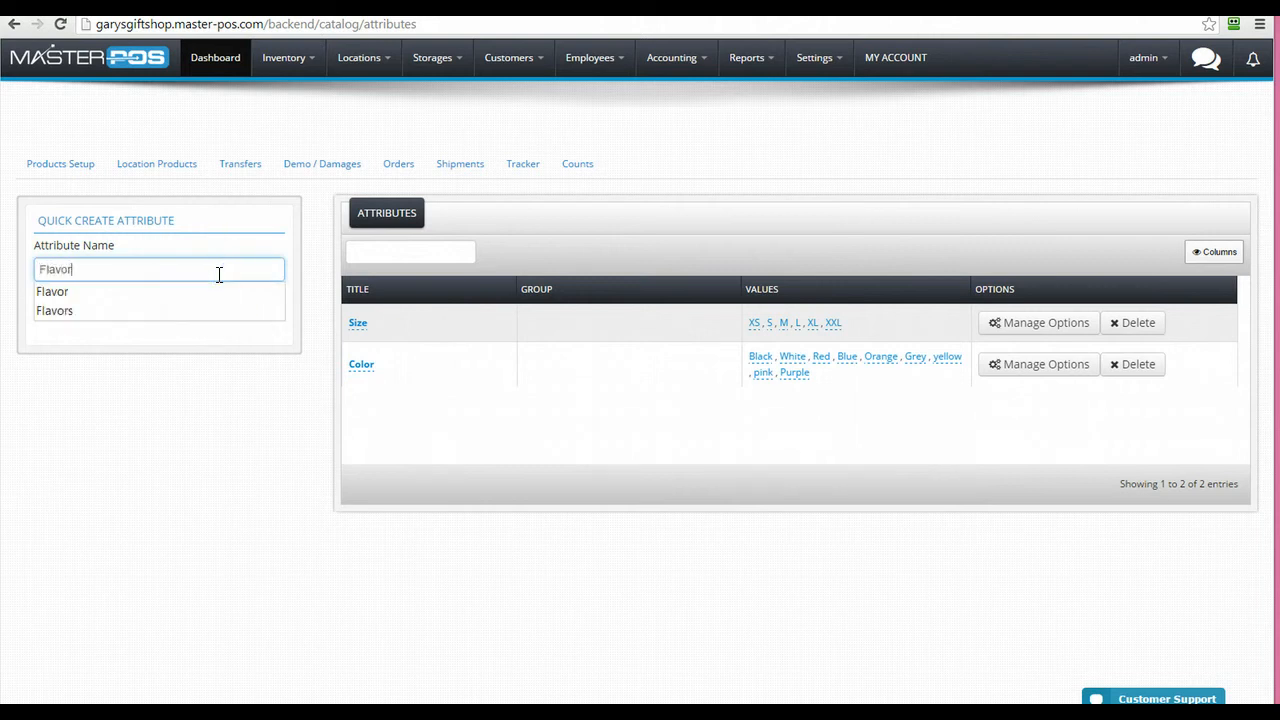
text(lavor)
click(194, 346)
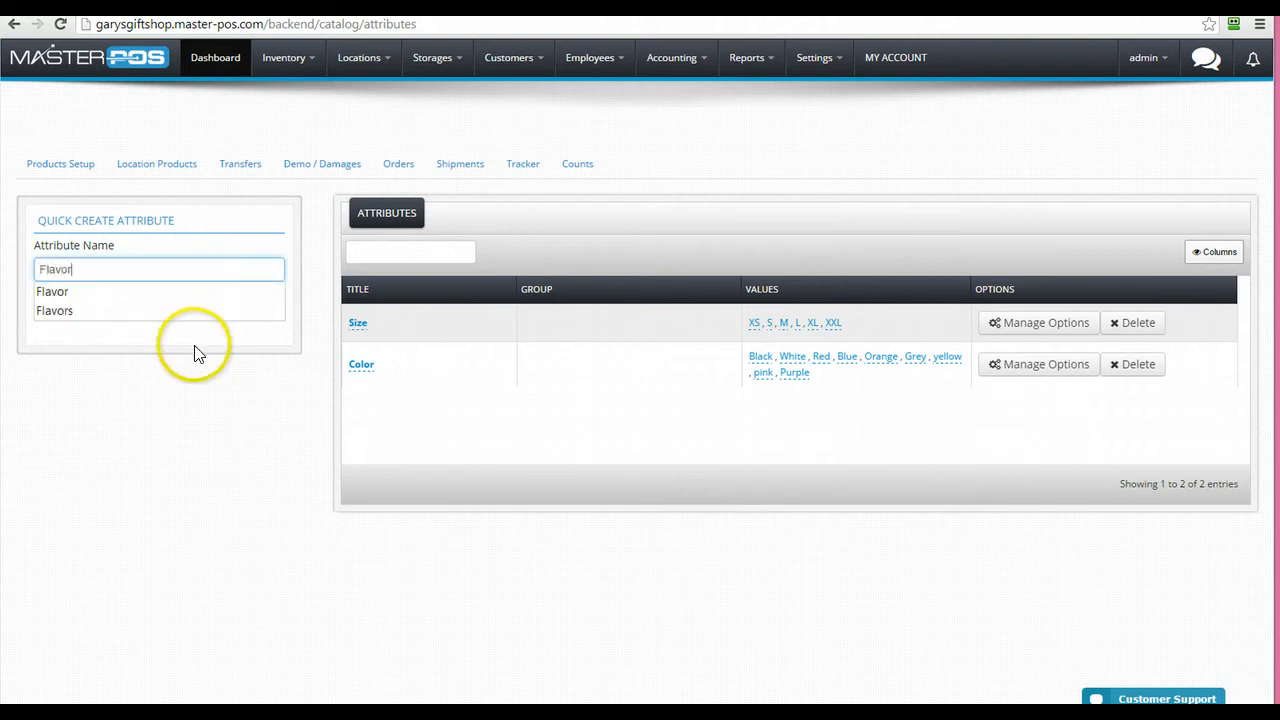
click(163, 311)
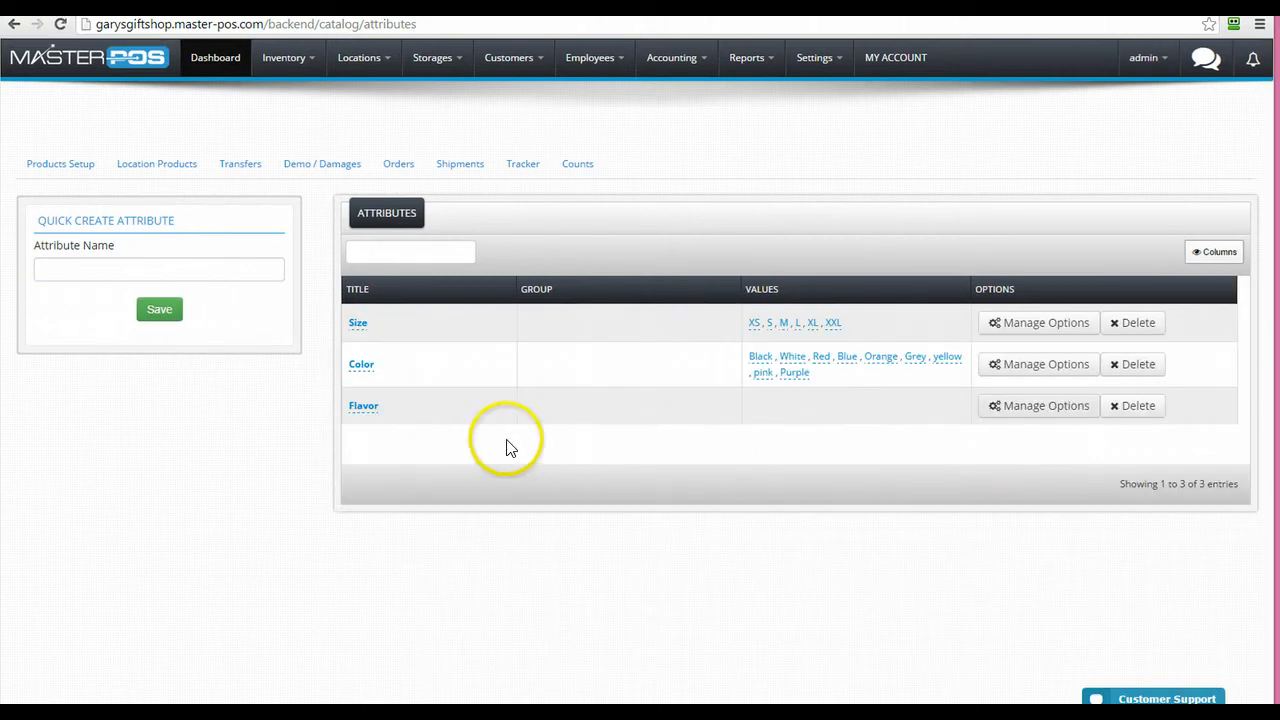
Add vanilla, strawberry, watermelon and menthol as Flavor values, then review them
click(1016, 406)
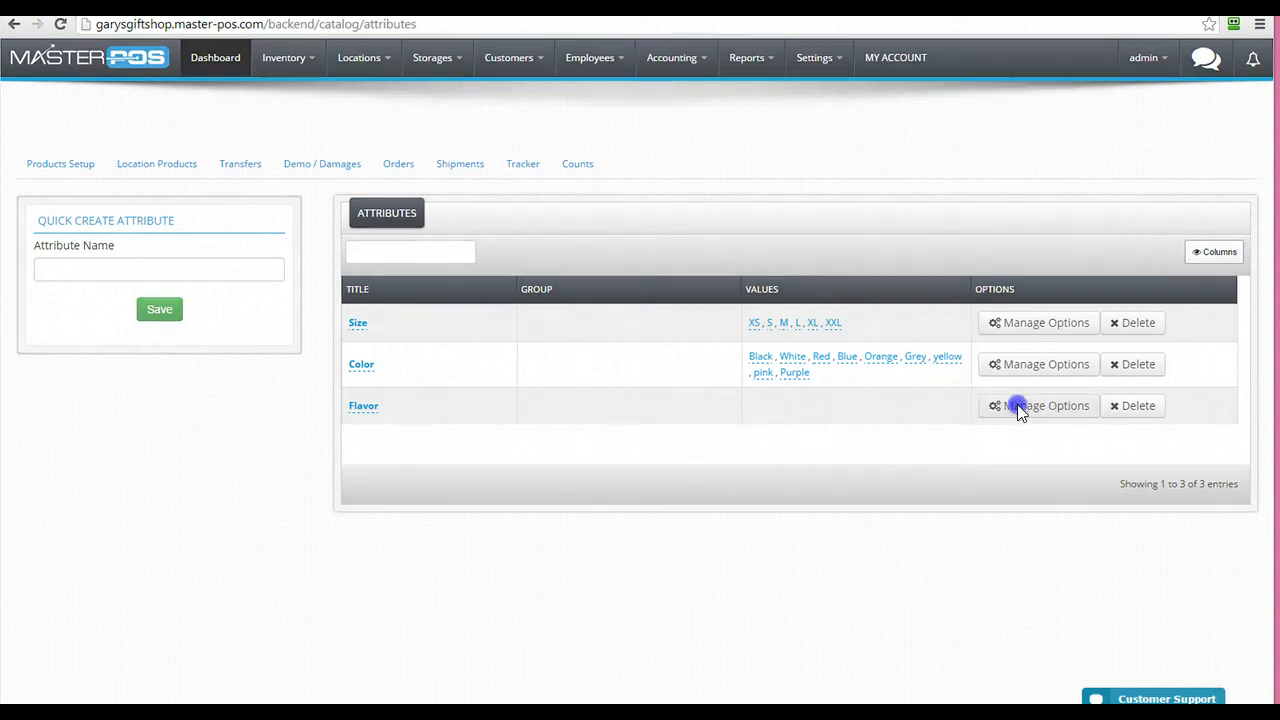
click(570, 350)
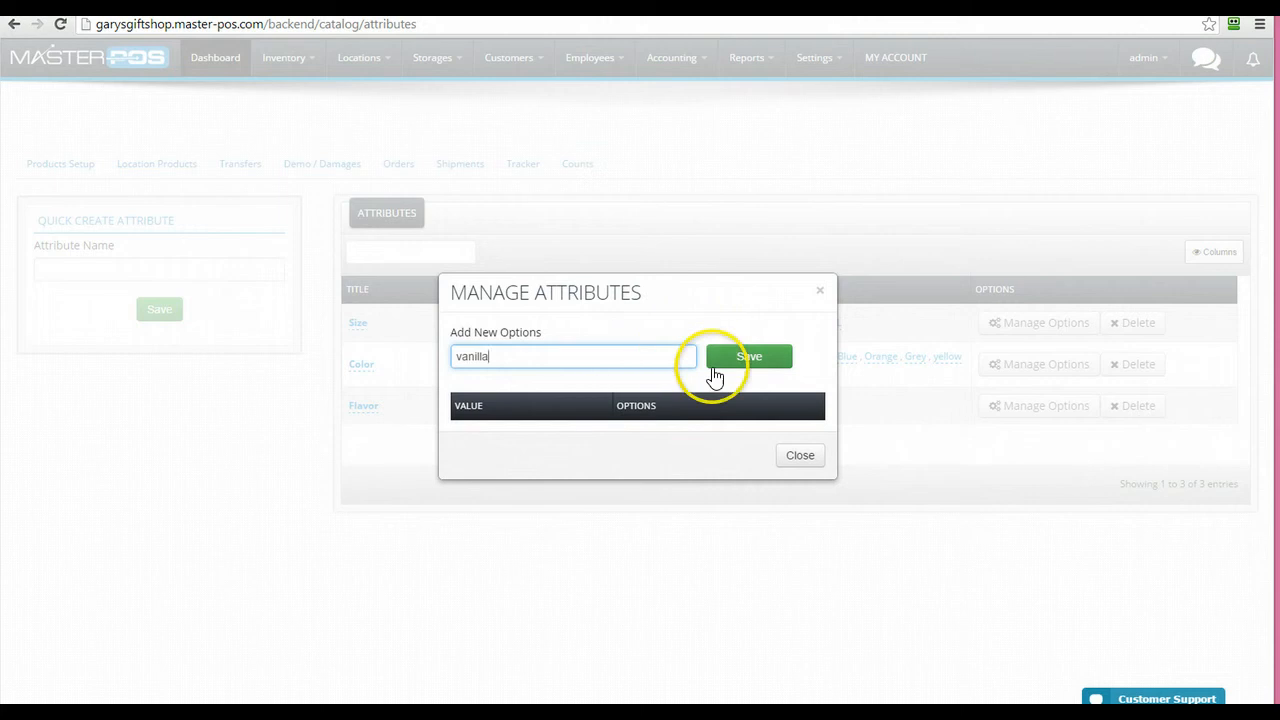
click(731, 359)
click(596, 355)
text(strawberry)
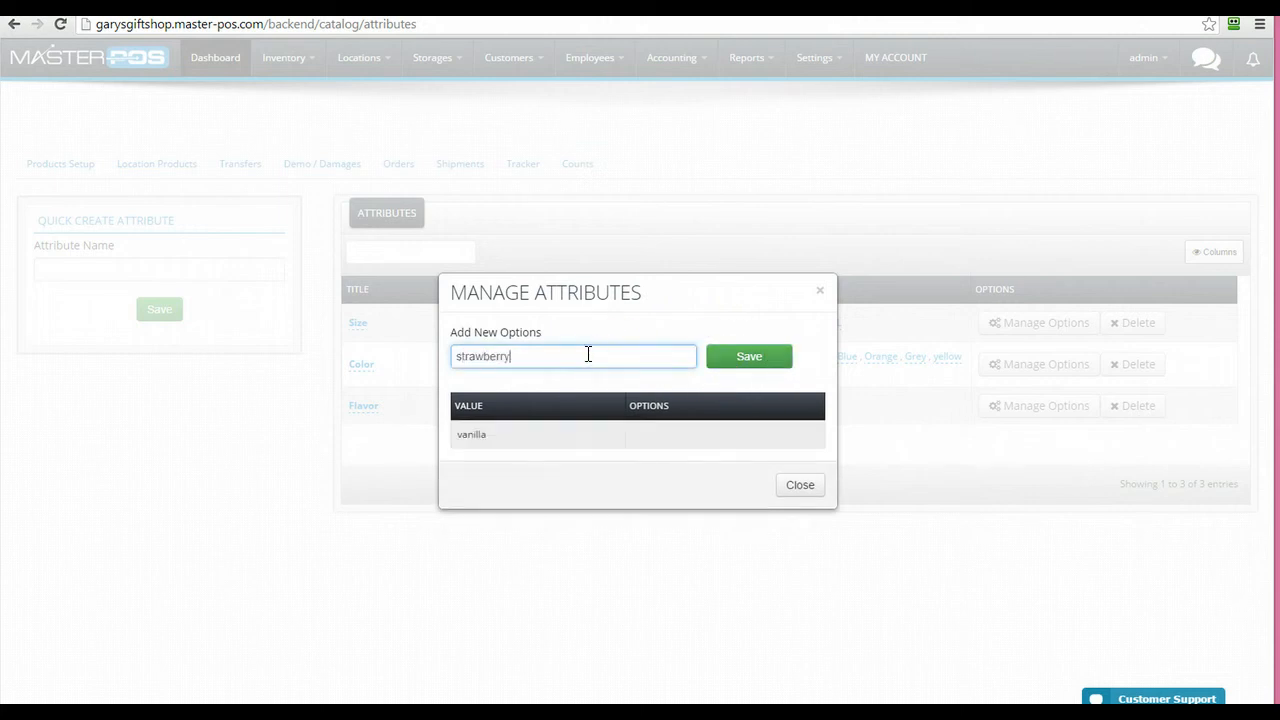
click(740, 360)
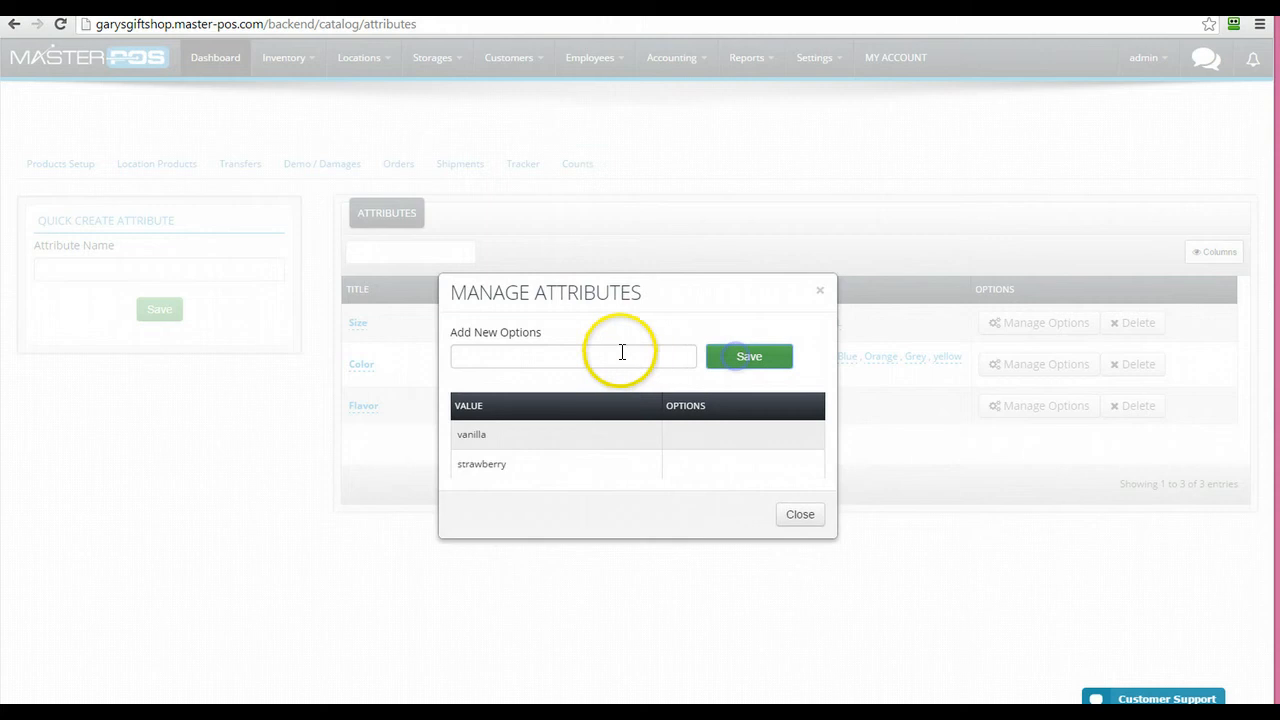
click(578, 355)
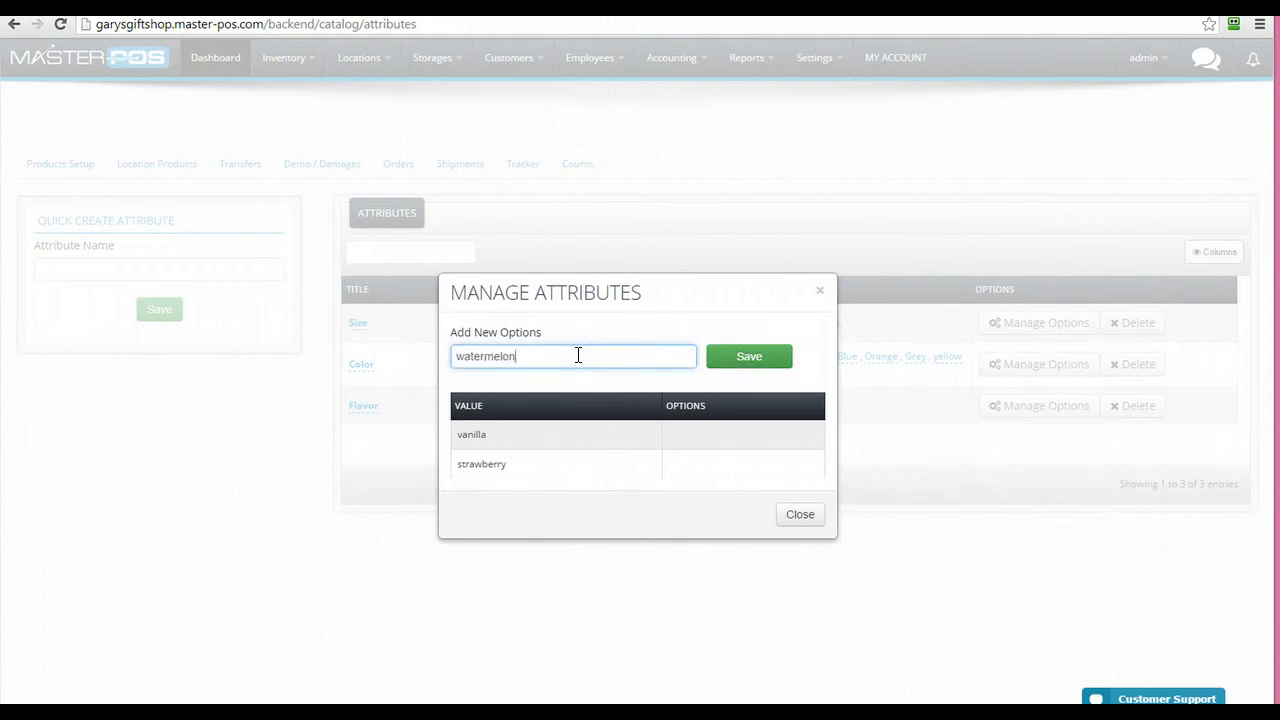
click(741, 360)
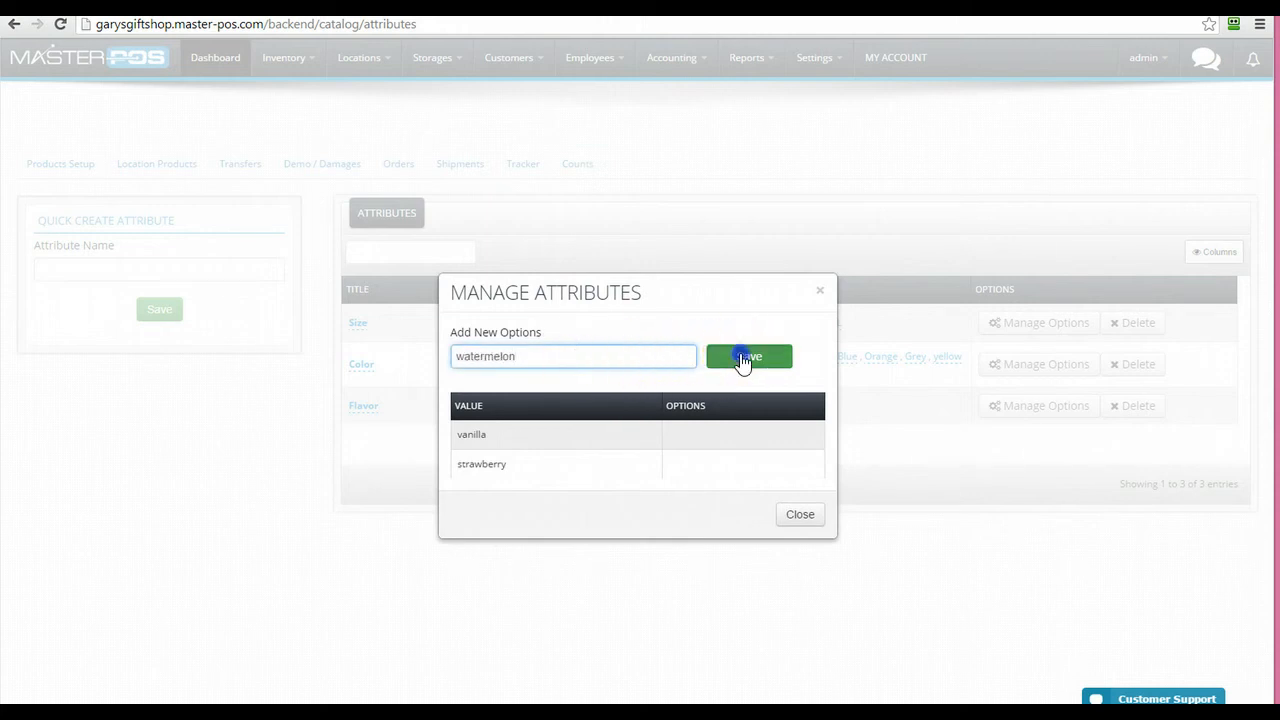
click(531, 361)
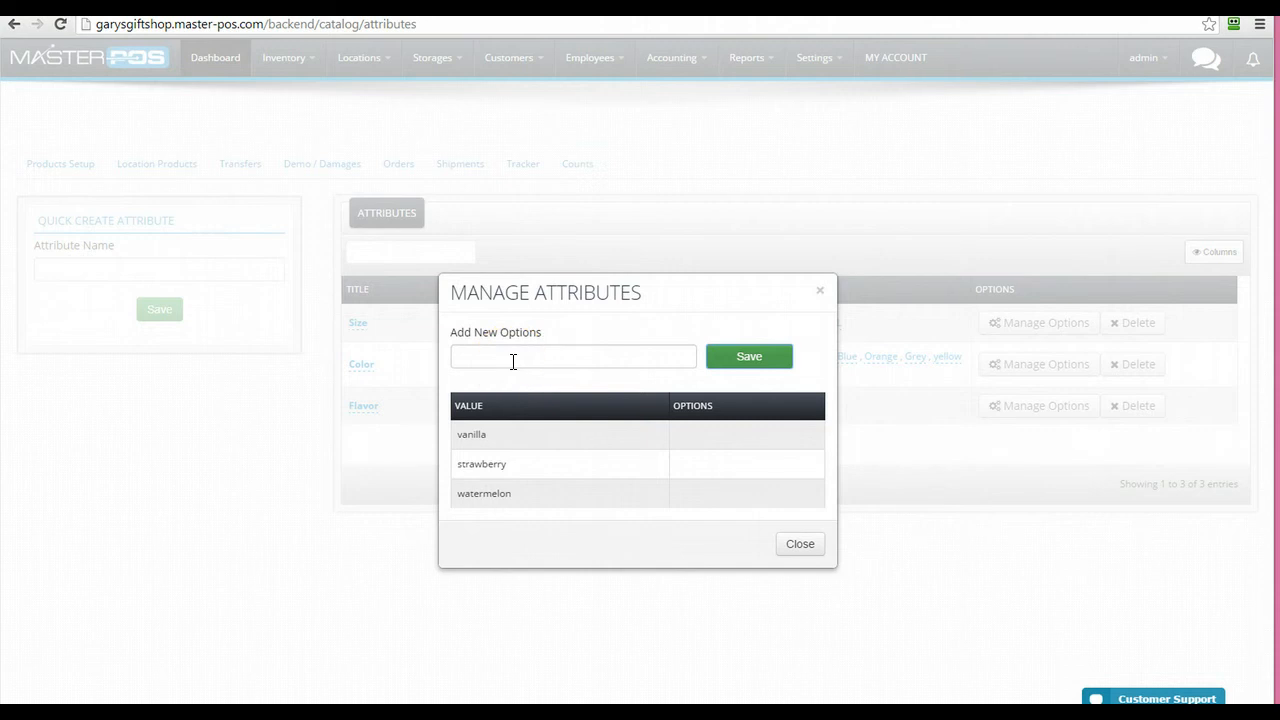
click(649, 355)
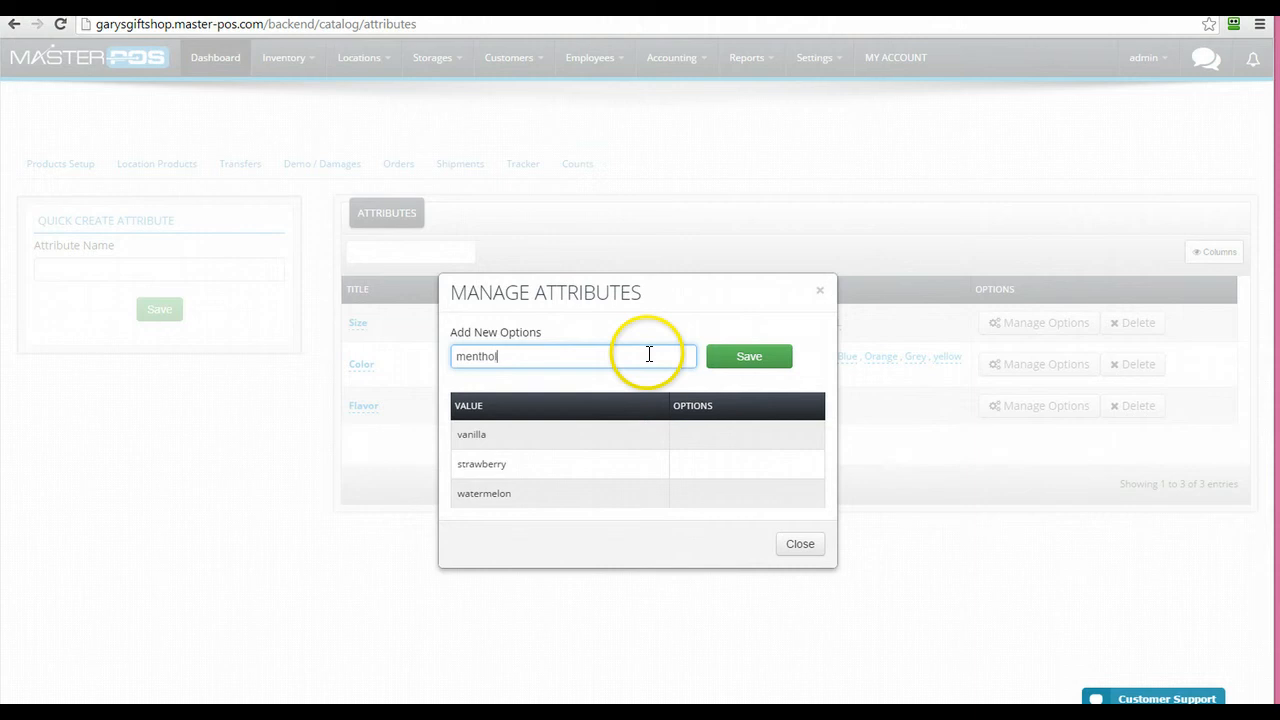
click(745, 357)
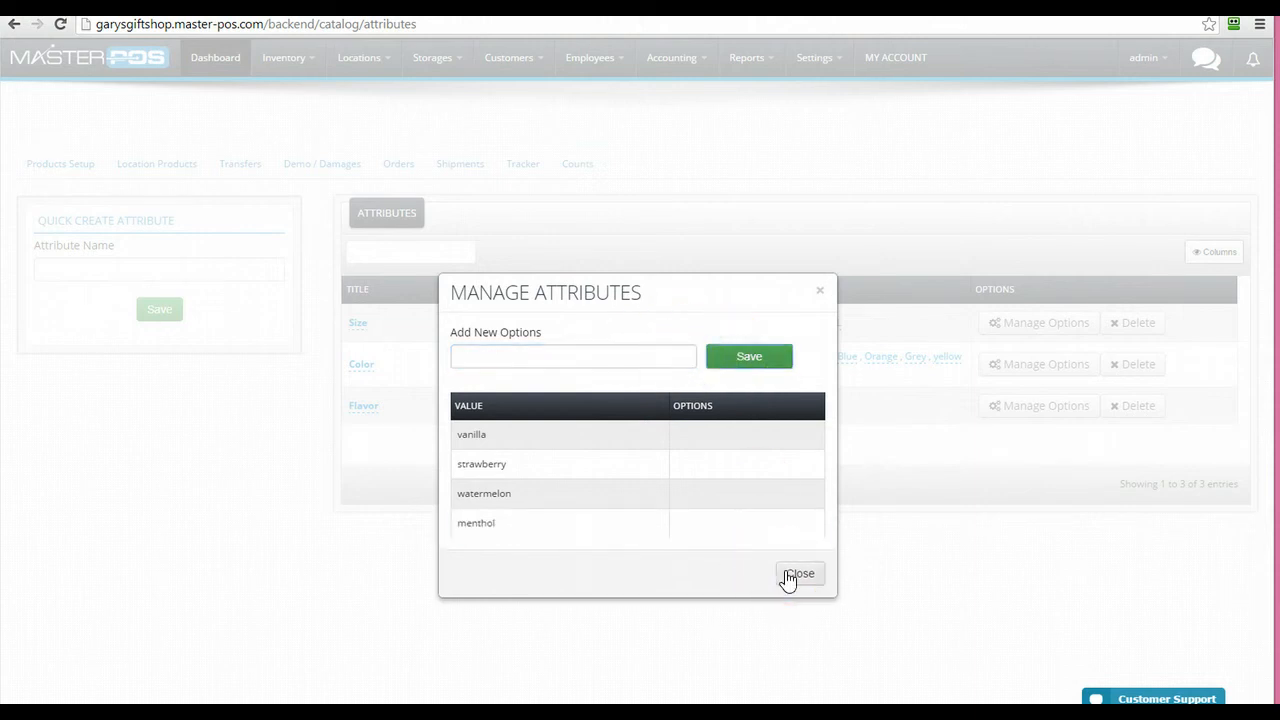
click(787, 575)
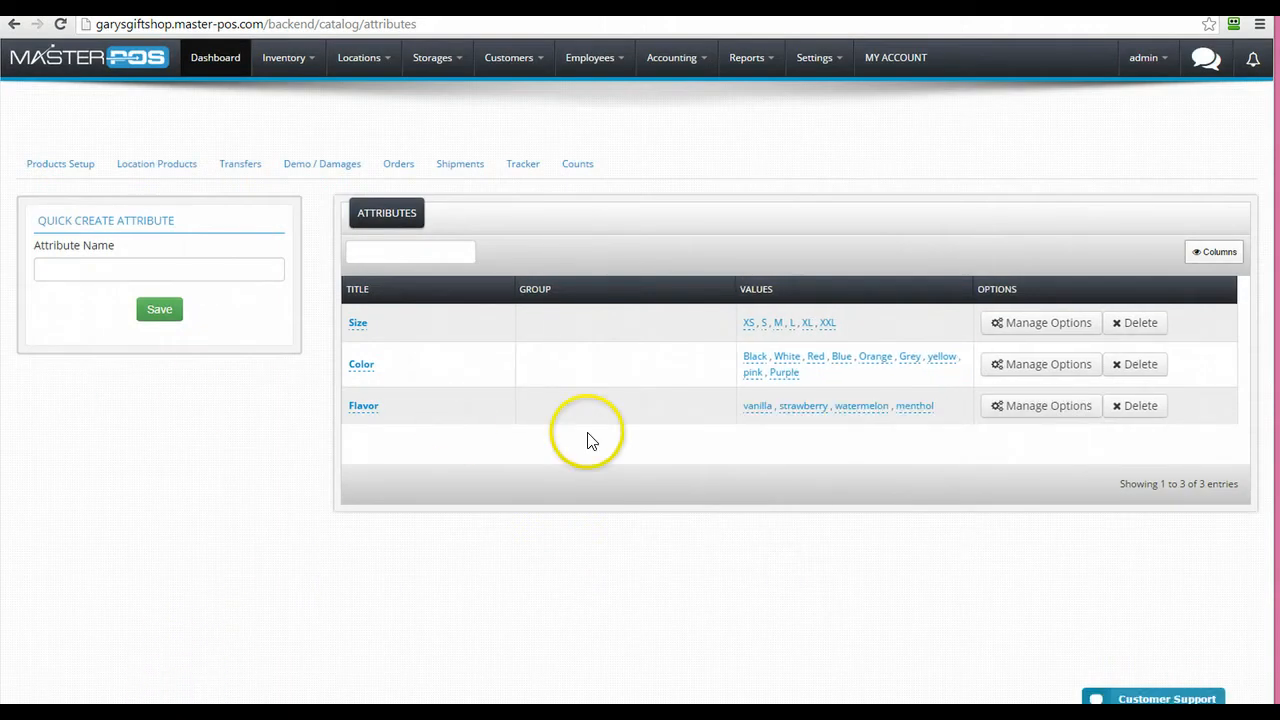
click(1036, 411)
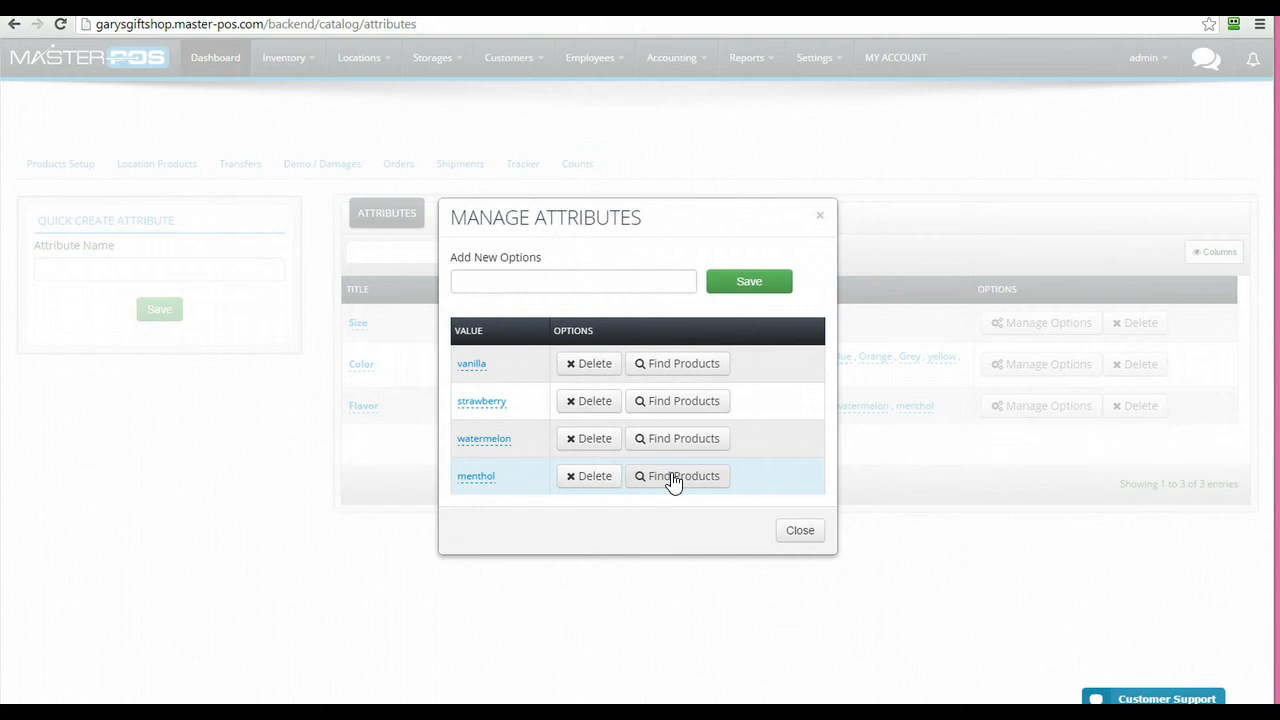
click(796, 536)
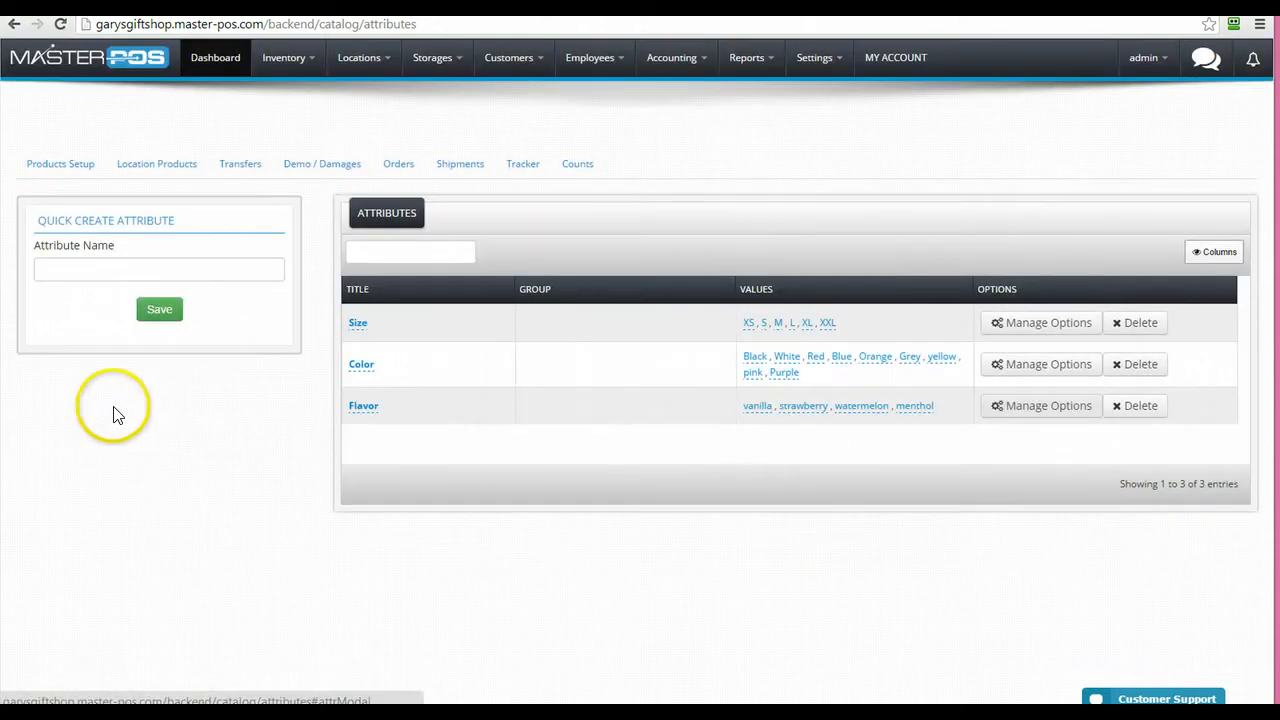
Create a new attribute named Strengths
click(107, 267)
text(St)
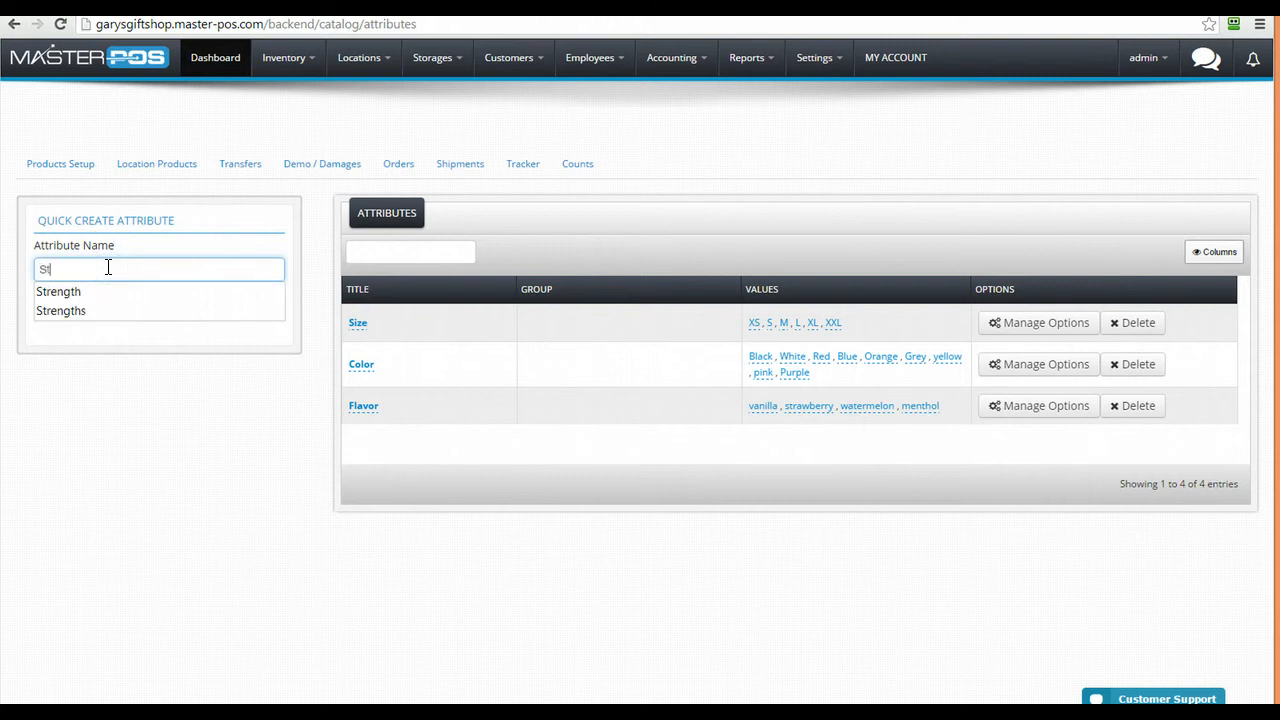
text(ren gth)
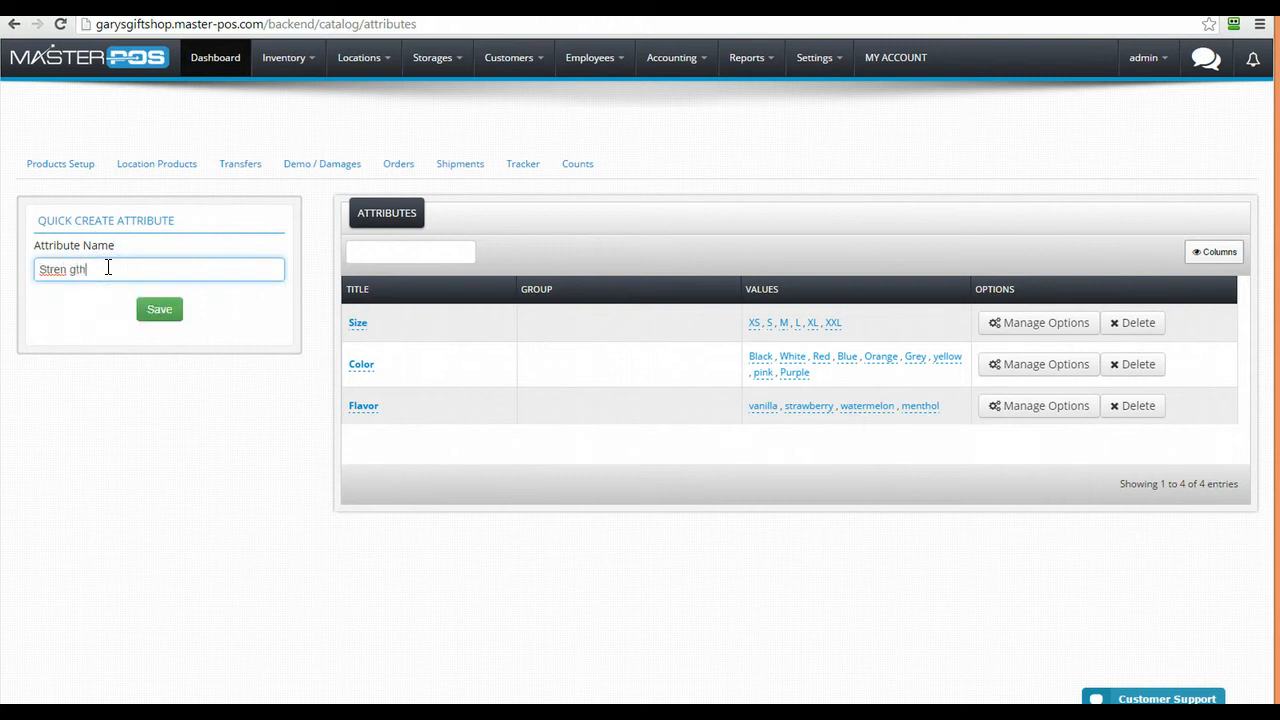
key(BackSpace)
key(BackSpace)
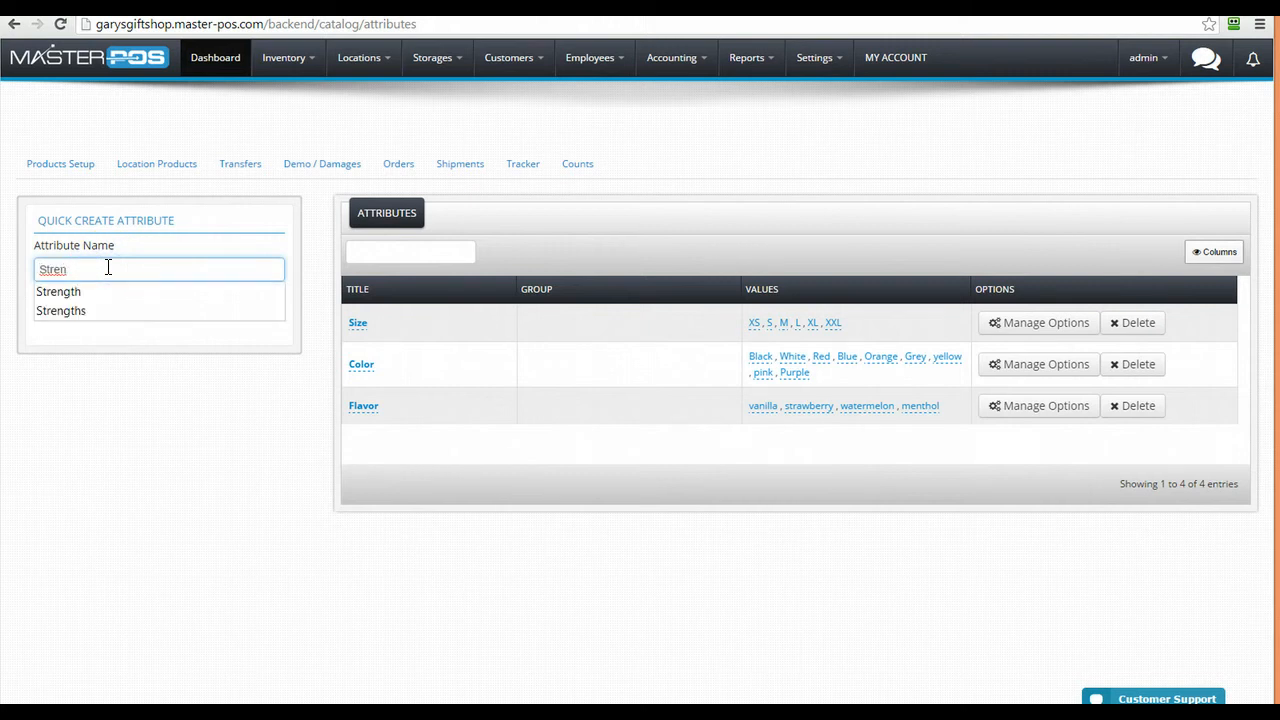
text(gths)
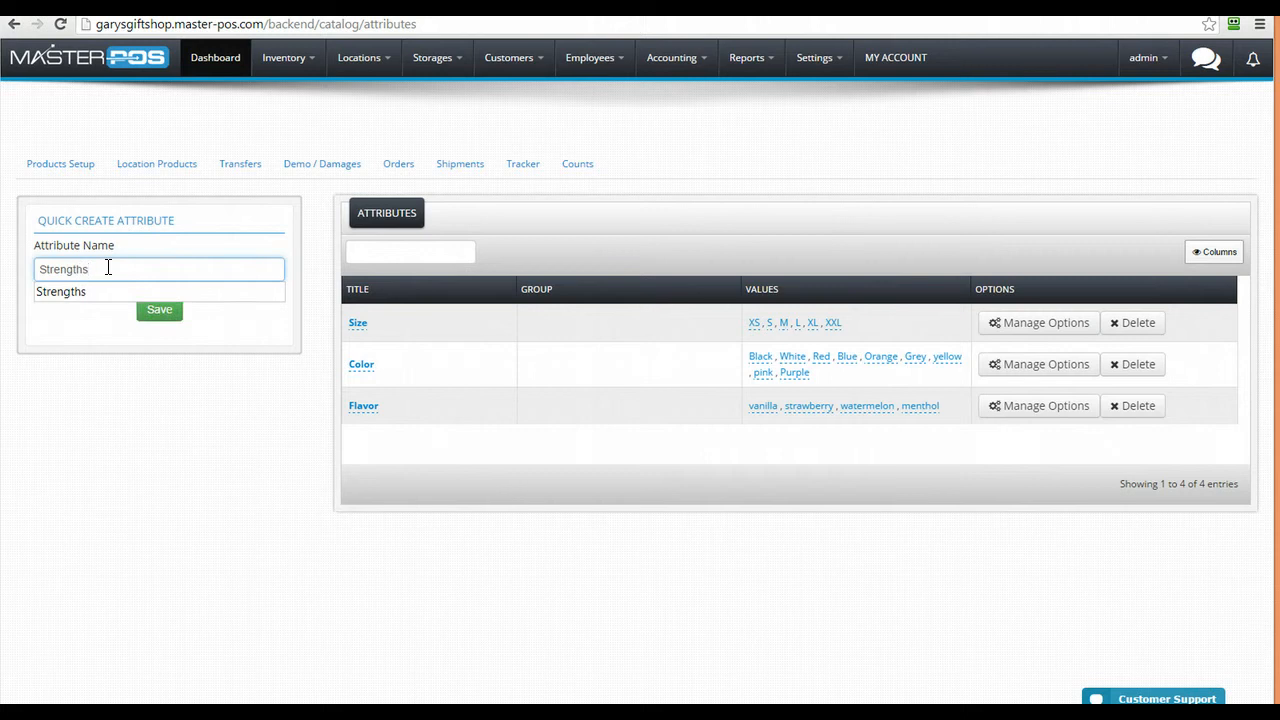
click(148, 318)
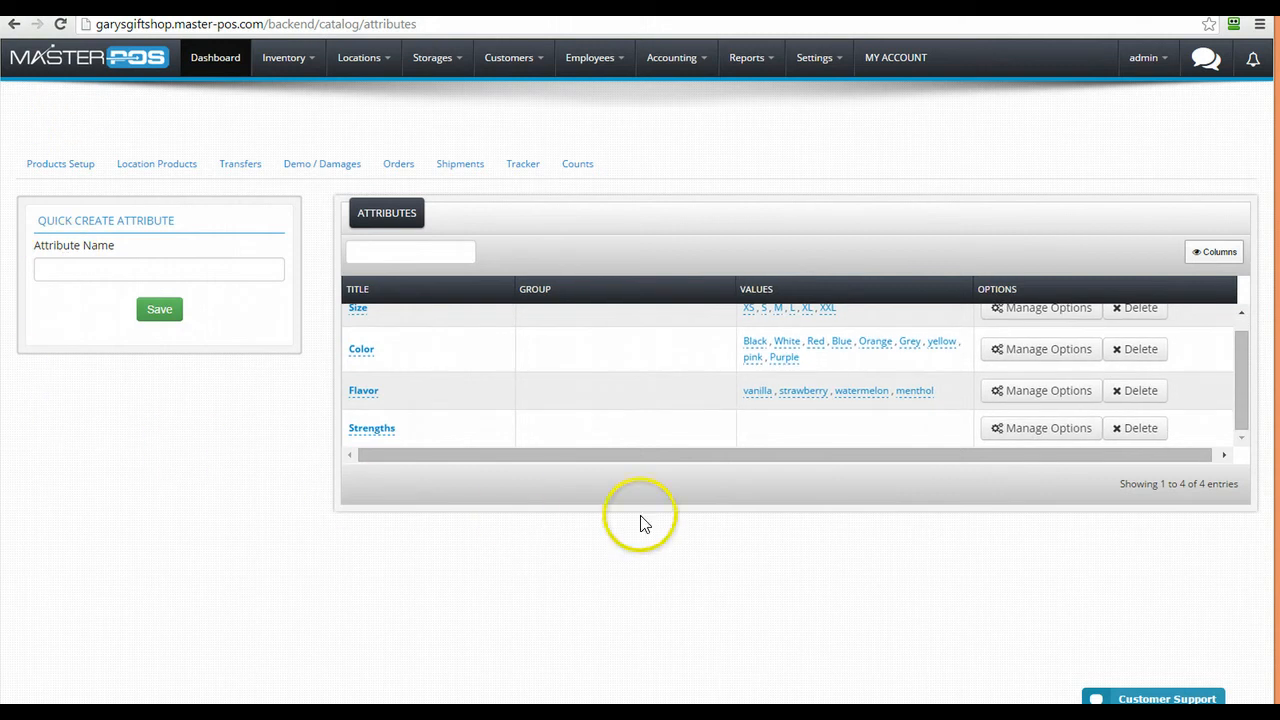
Add Low, Med and High options to Strengths, then return to the product catalog
click(1000, 428)
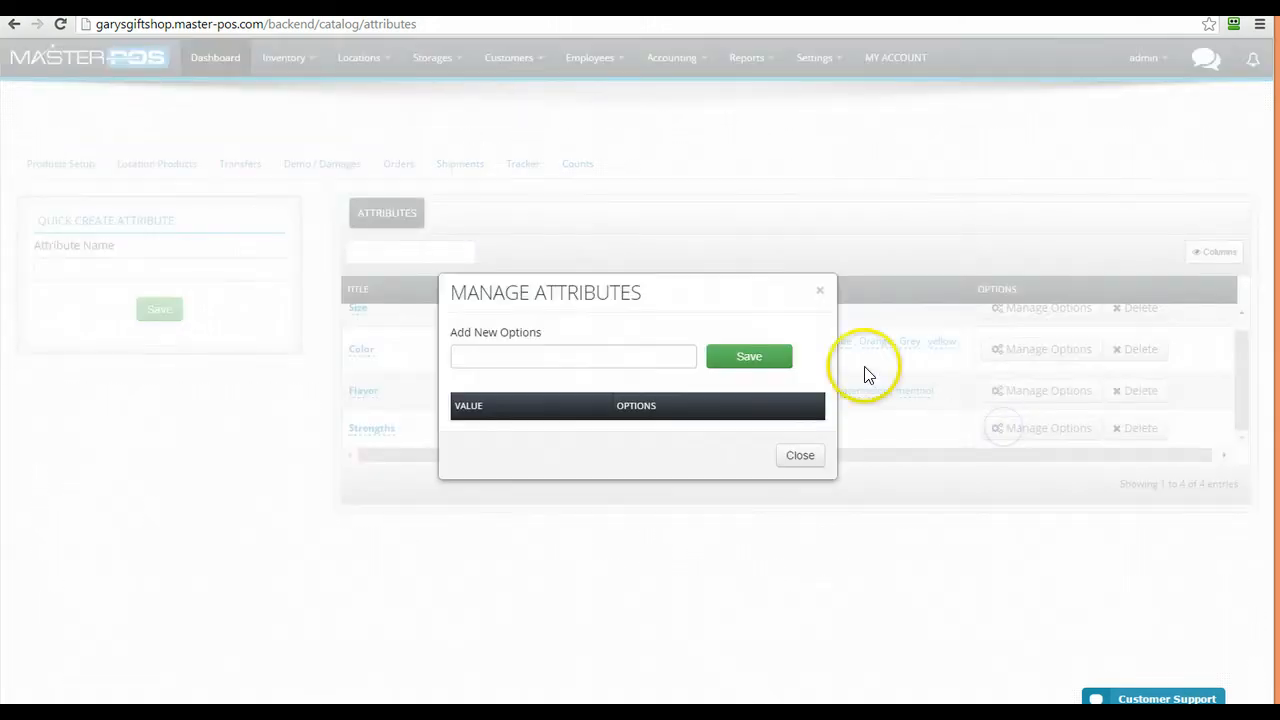
click(644, 357)
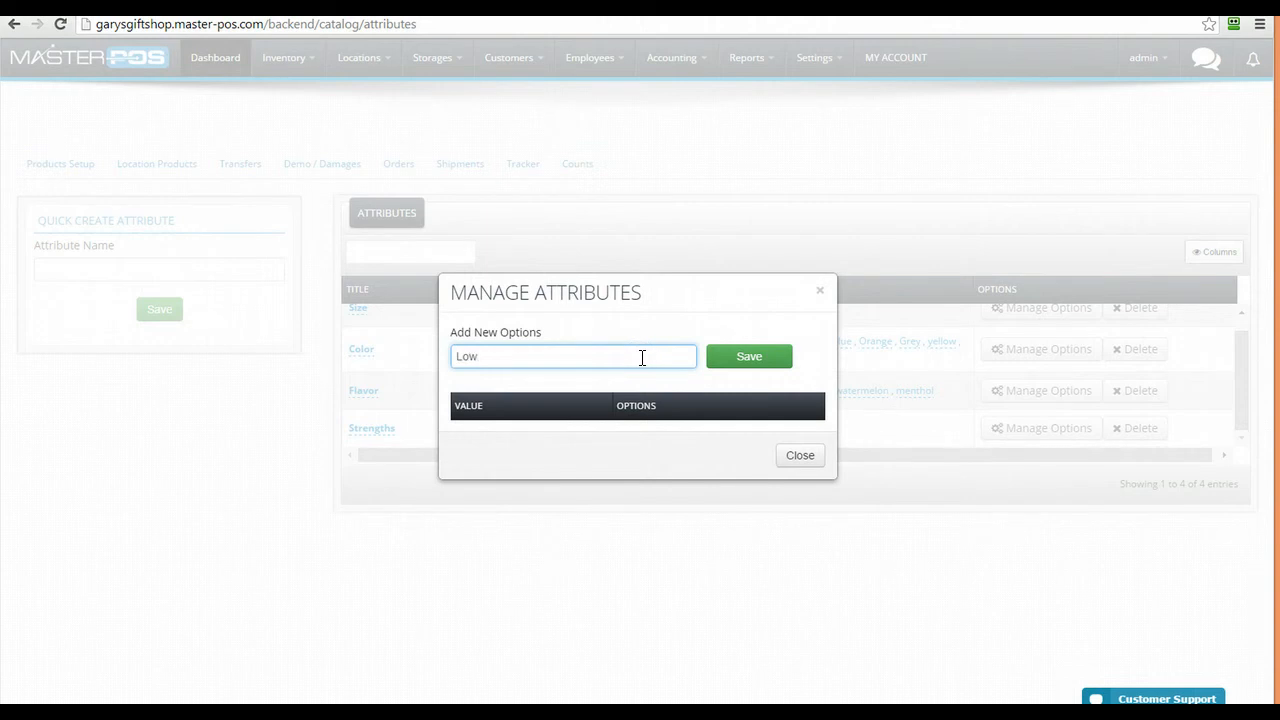
click(729, 358)
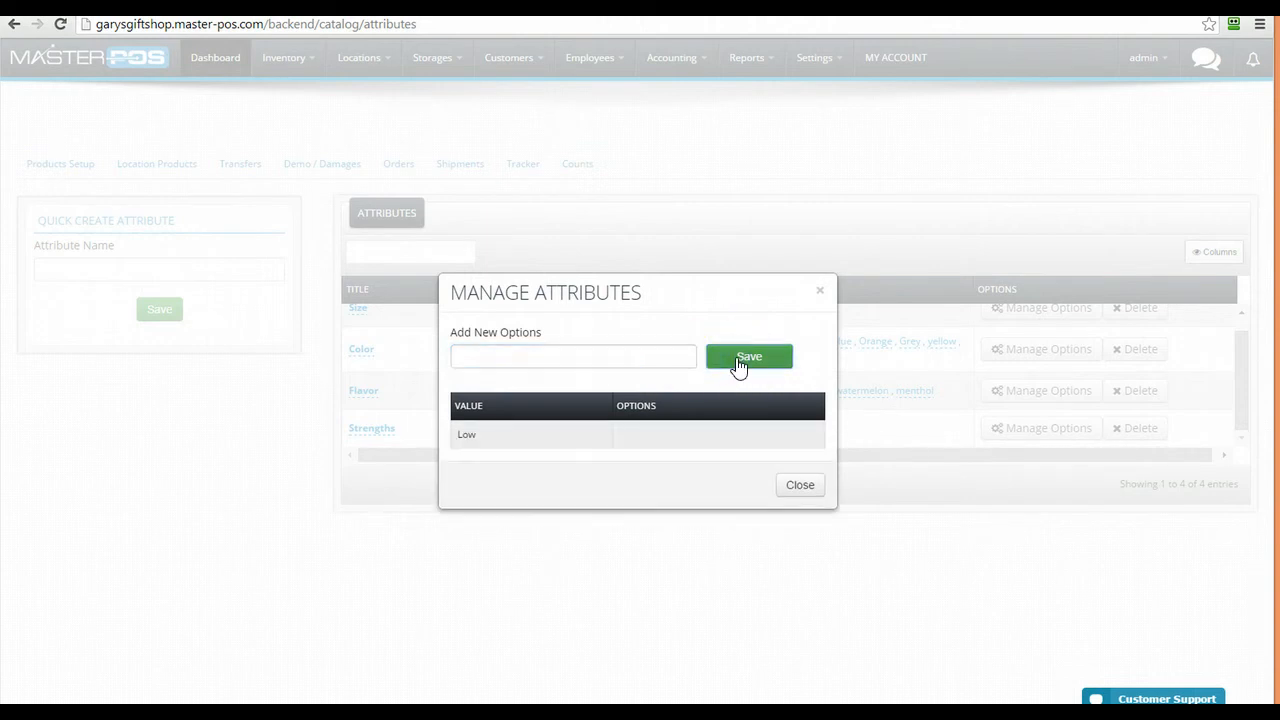
click(677, 350)
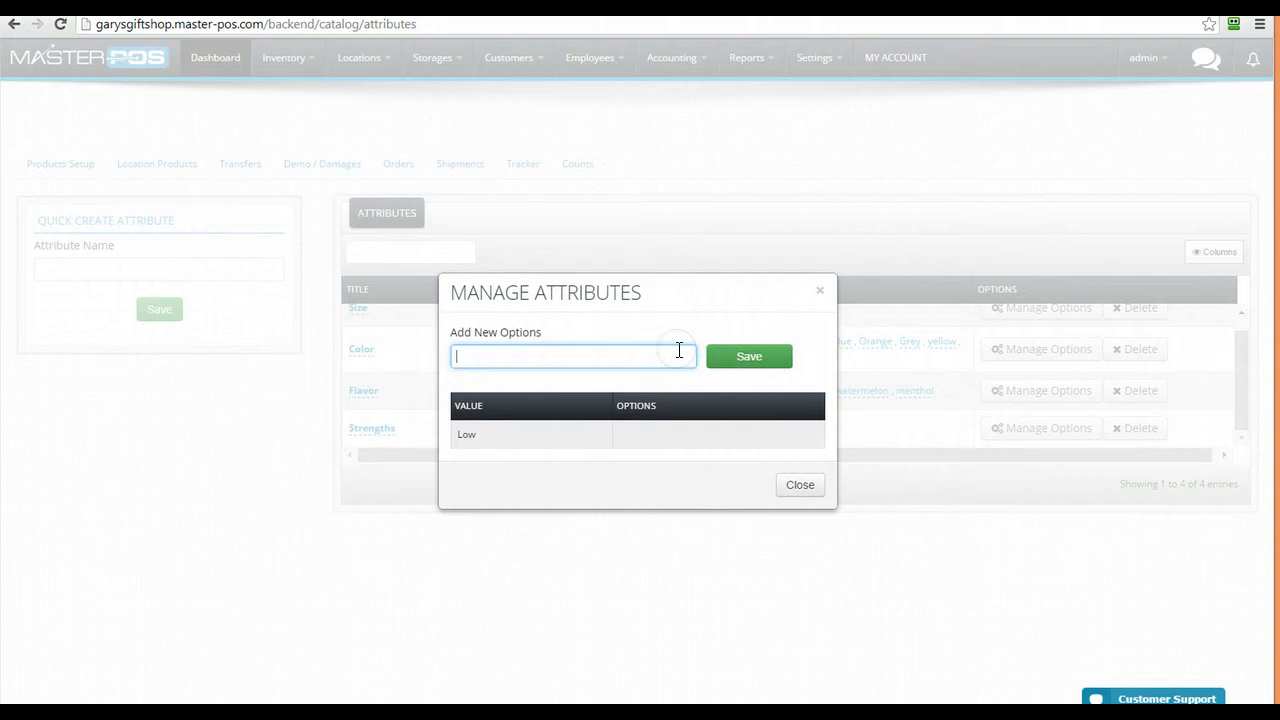
click(766, 355)
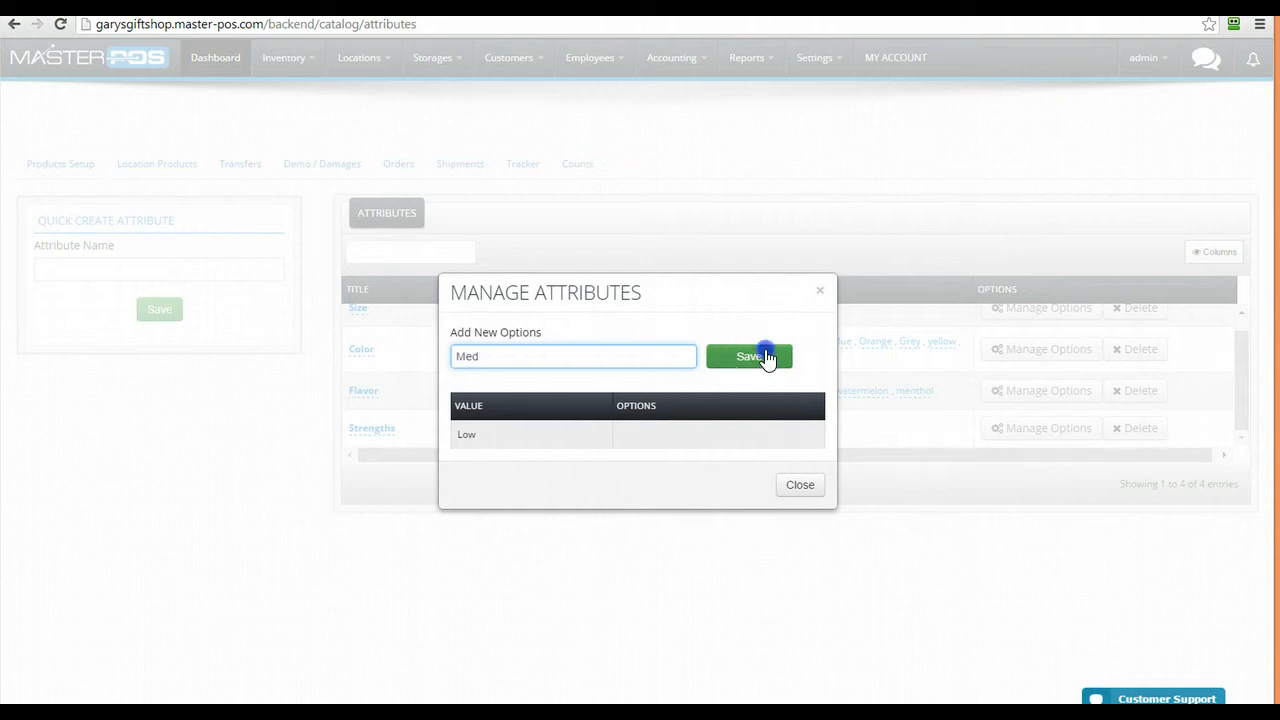
click(599, 354)
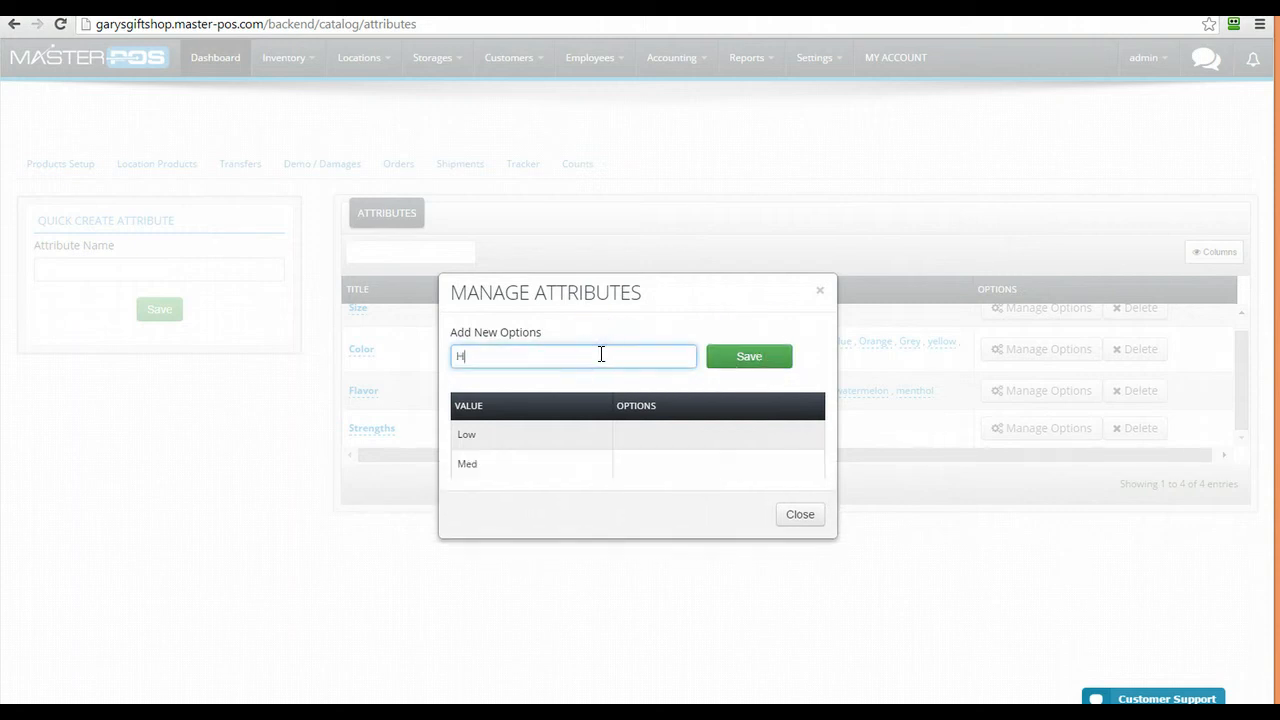
click(737, 362)
click(797, 550)
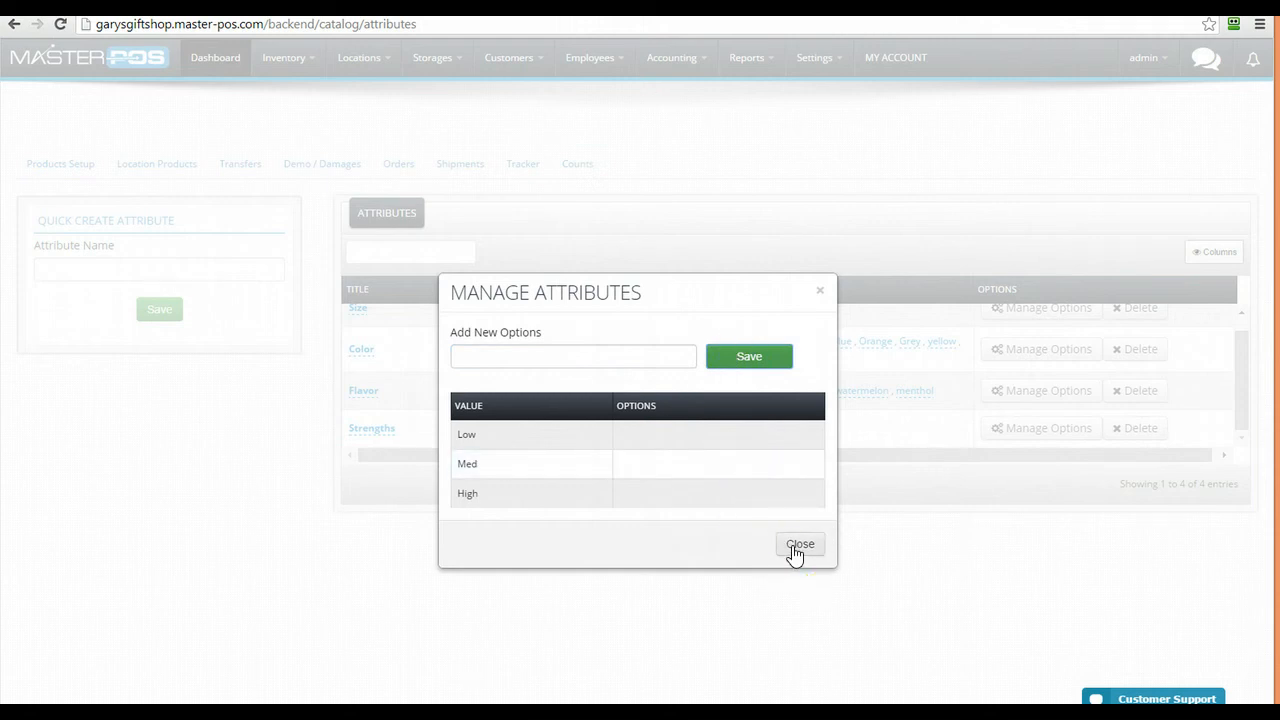
click(797, 550)
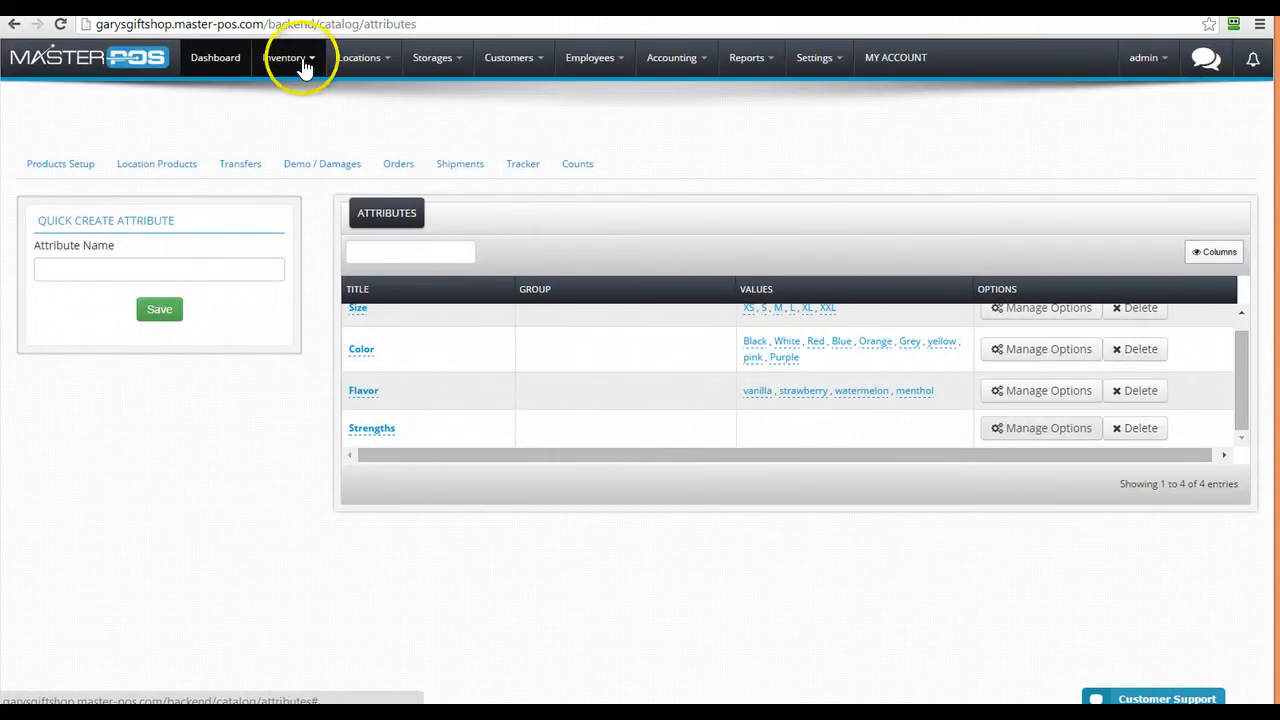
click(304, 64)
click(310, 90)
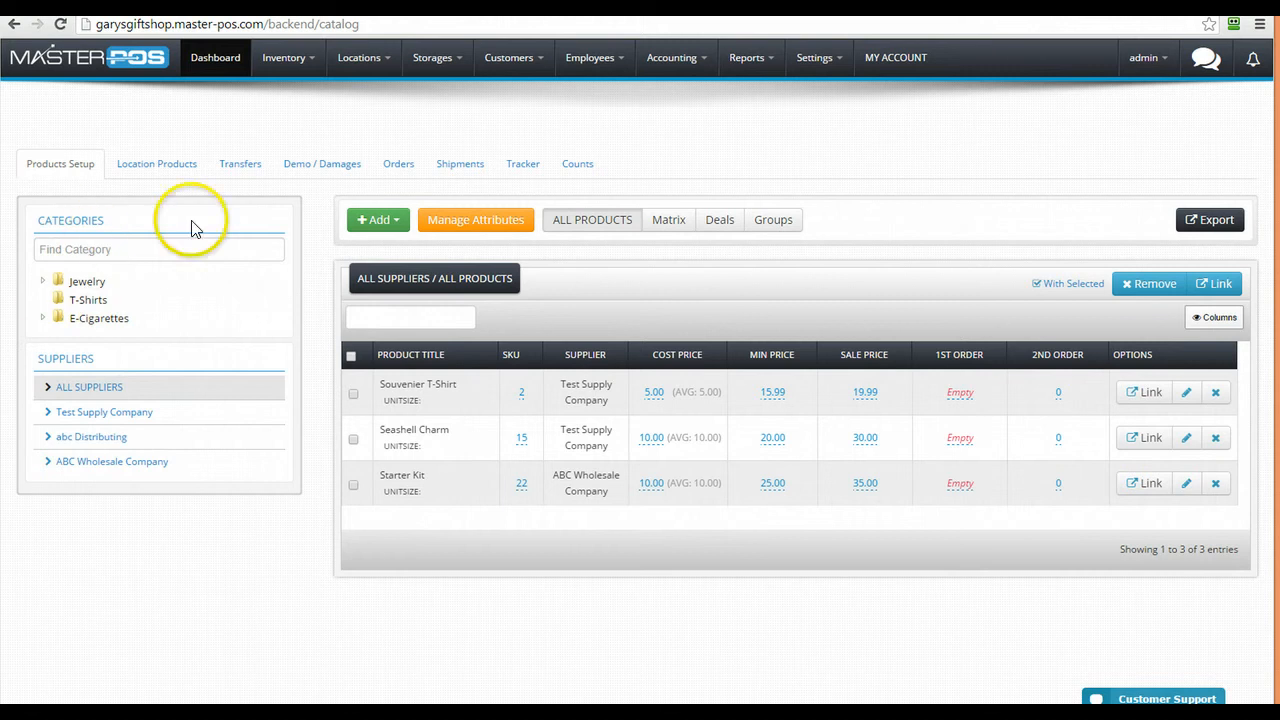
Start a new product titled Tasty E Liquid with supplier abc Distributing
click(375, 225)
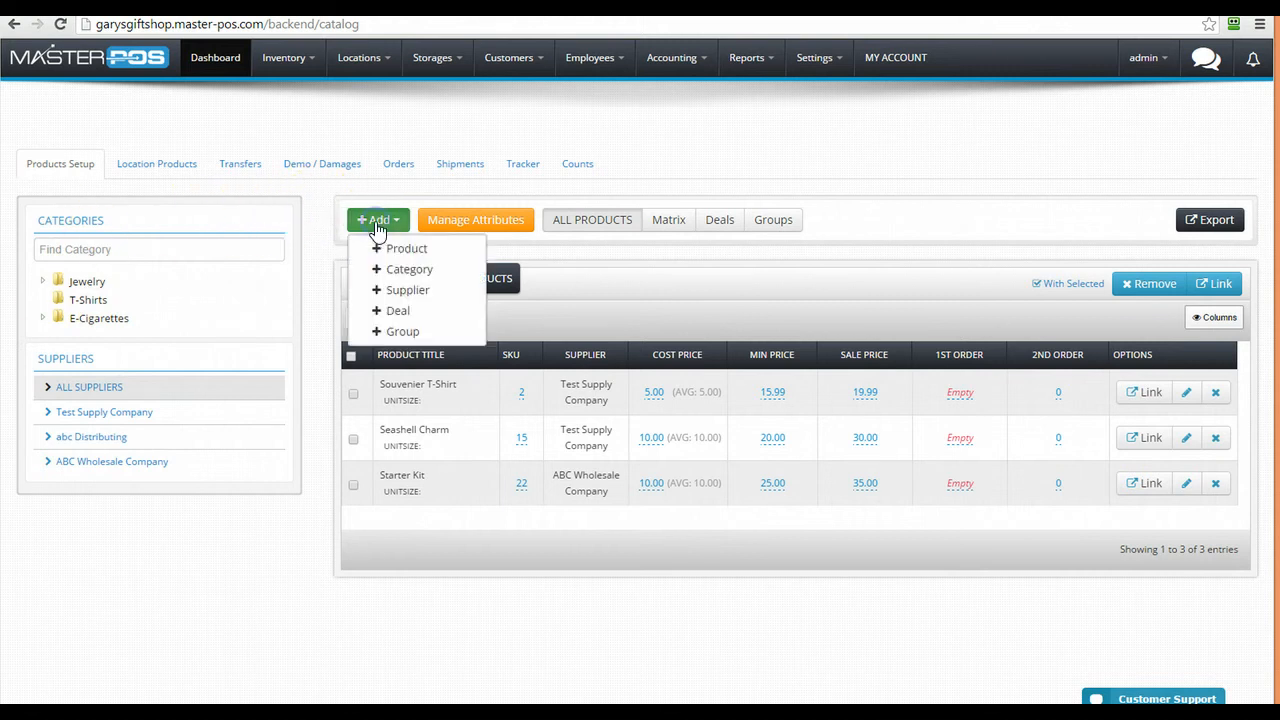
click(388, 249)
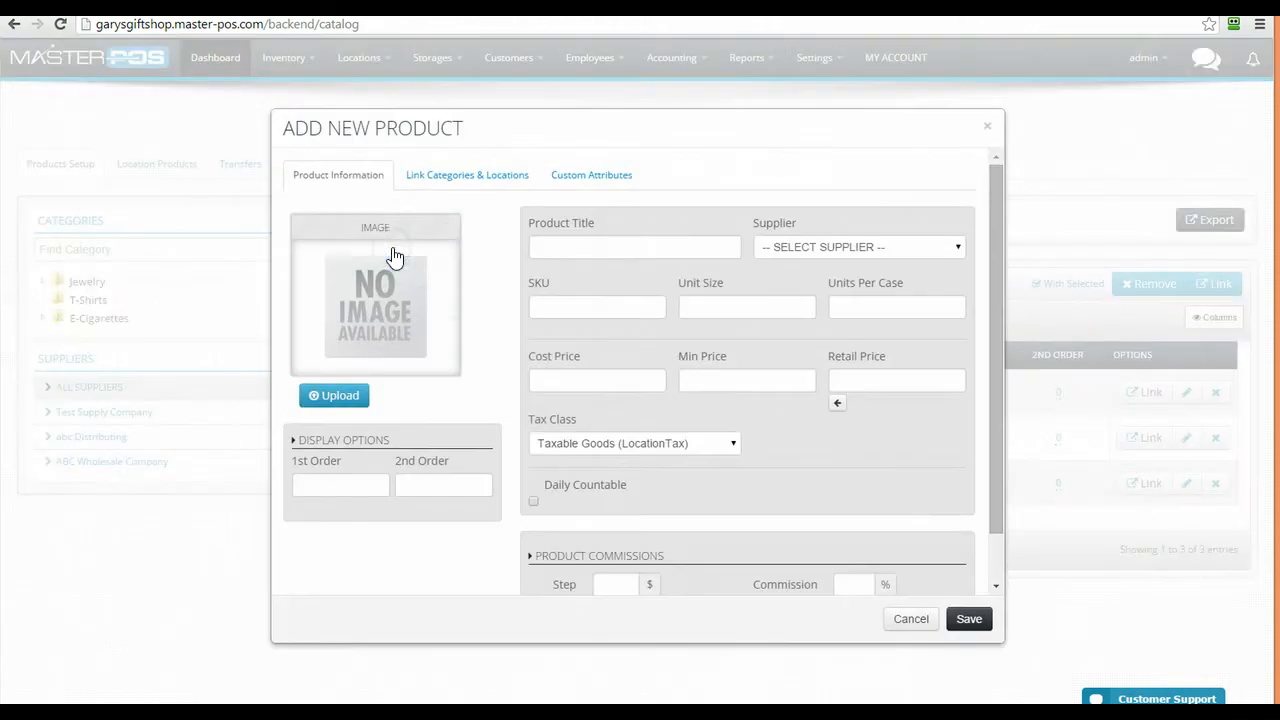
click(544, 247)
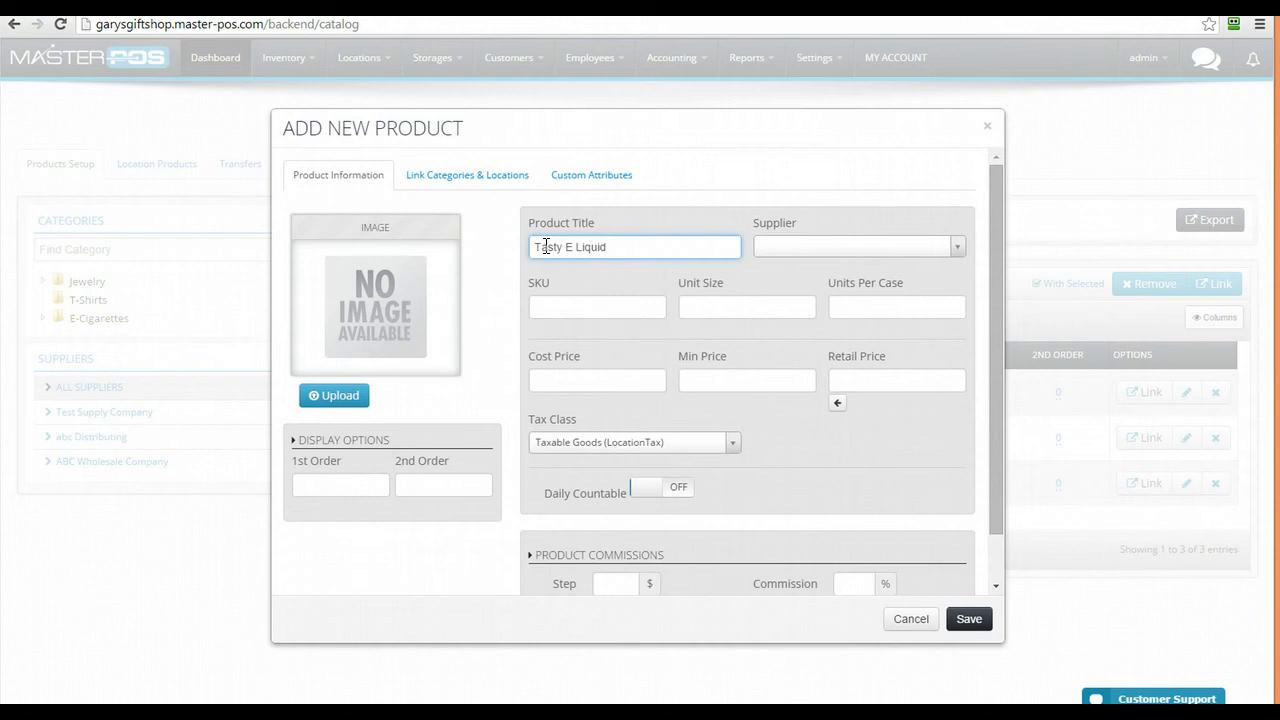
click(788, 251)
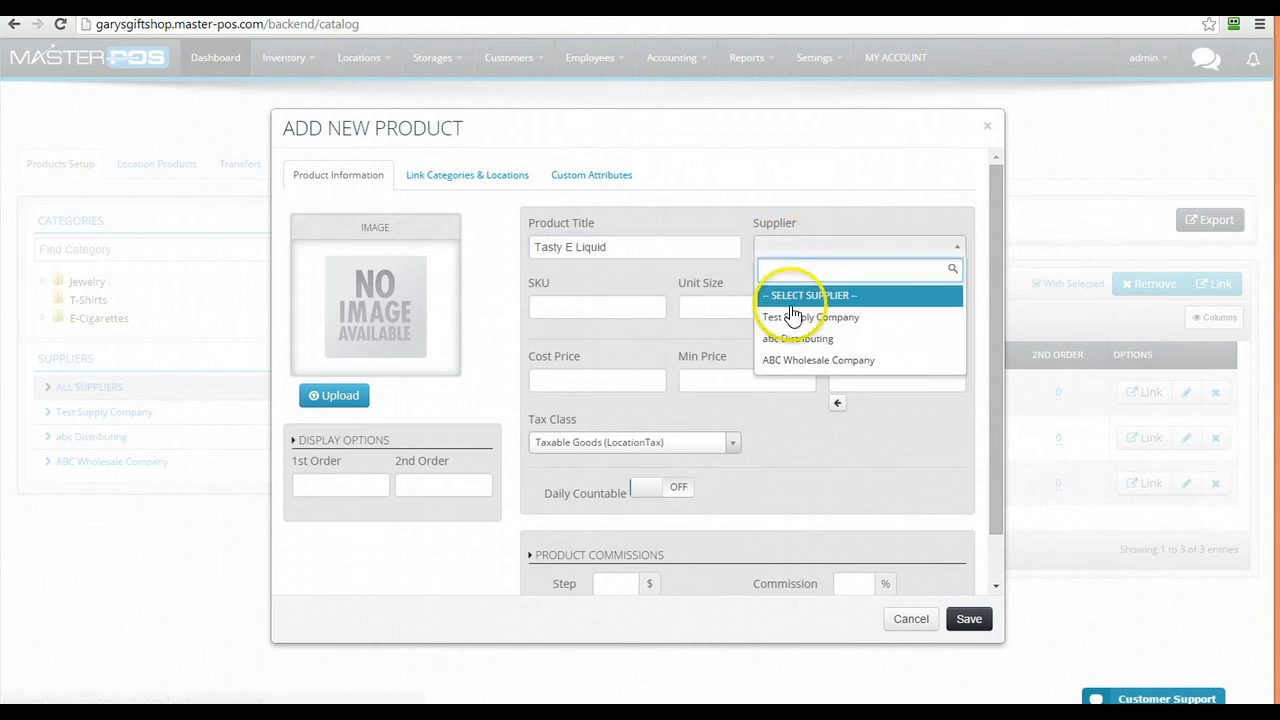
click(792, 338)
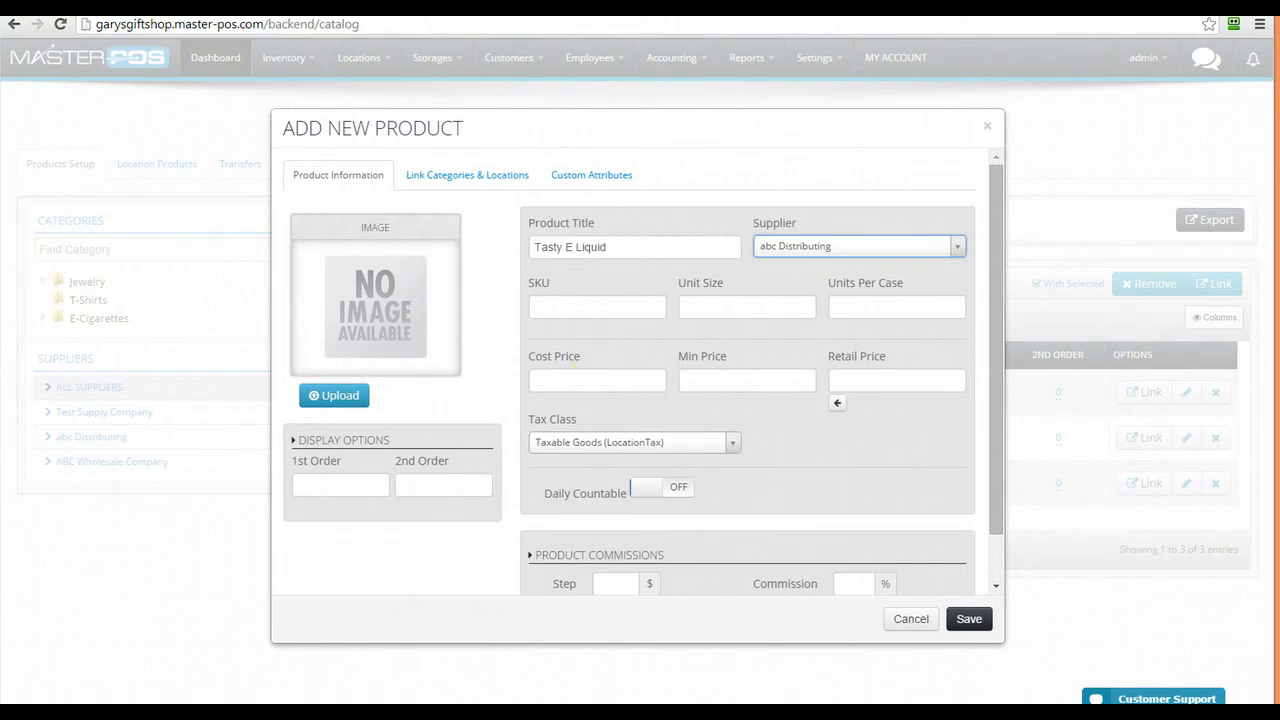
Enter cost 2.00, minimum 5.99 and retail 8.99, then choose an image to upload
click(565, 379)
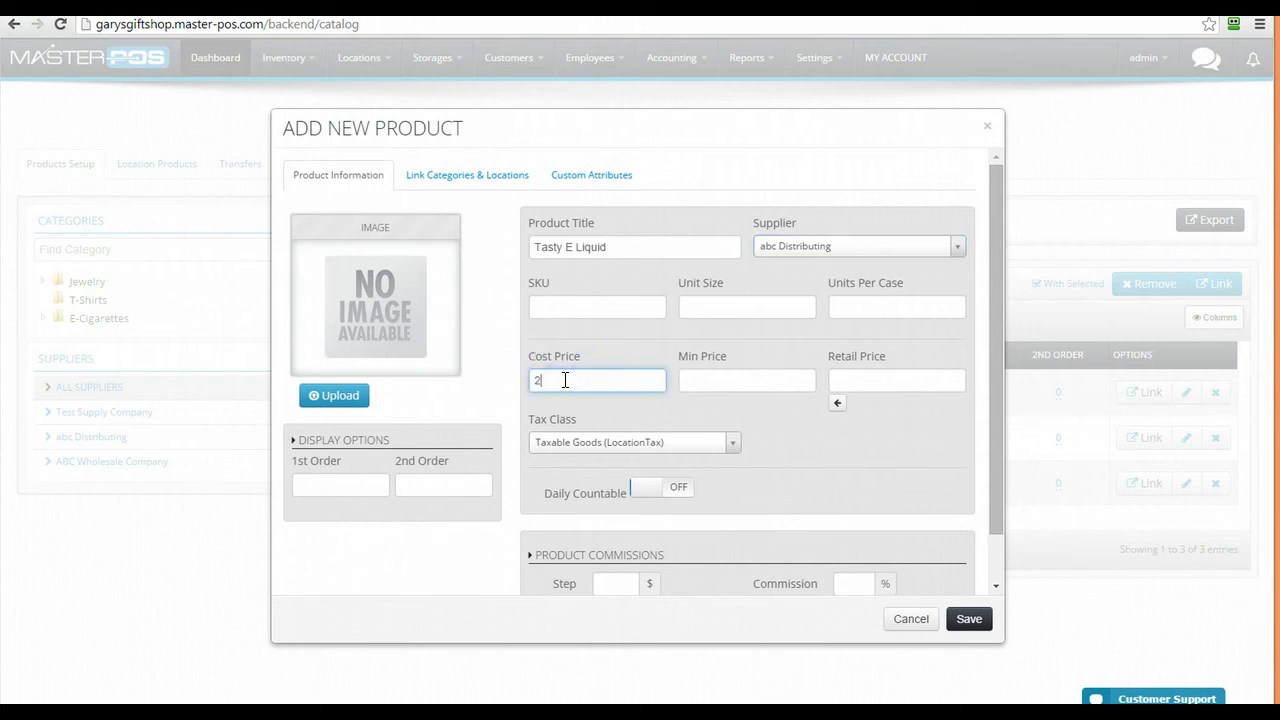
click(692, 380)
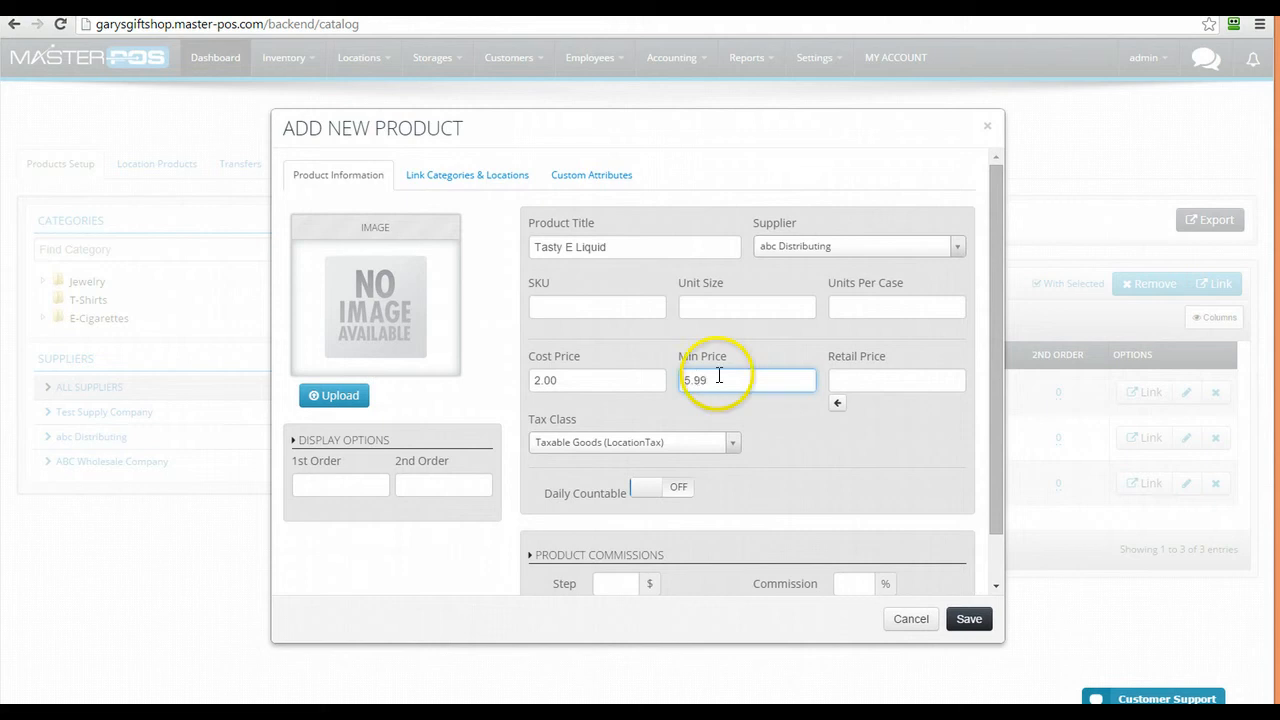
click(844, 374)
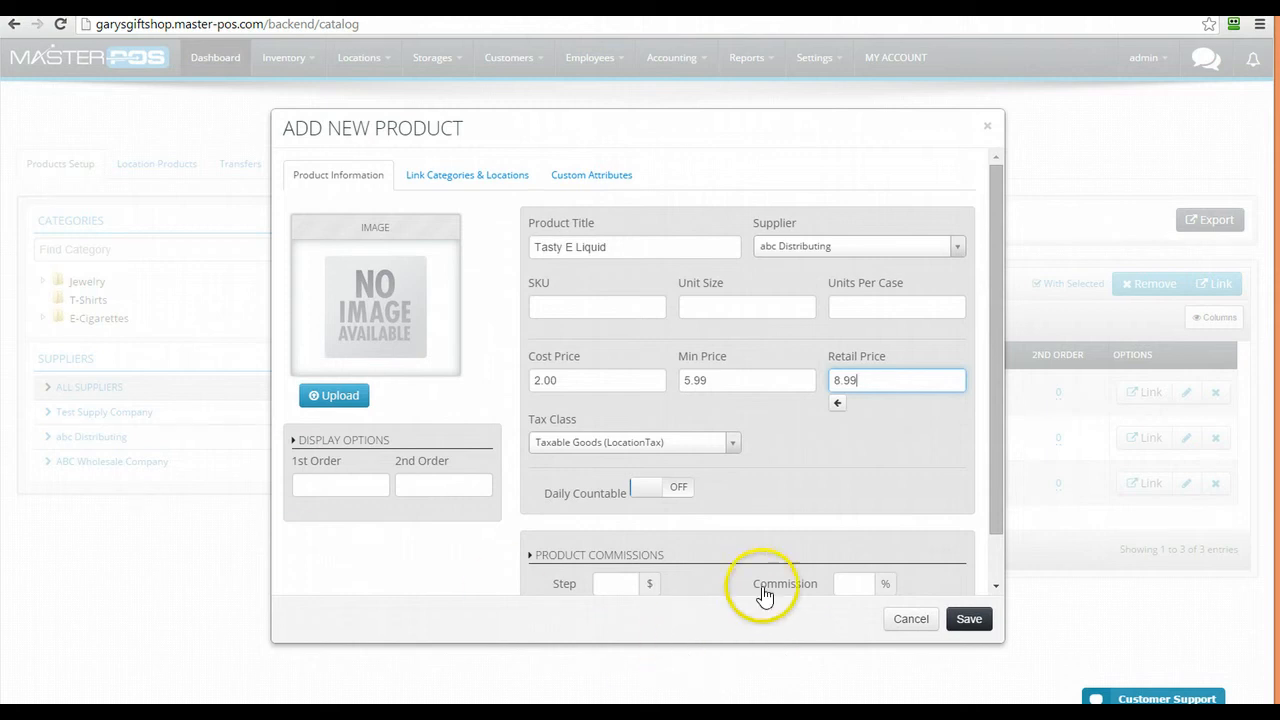
click(645, 494)
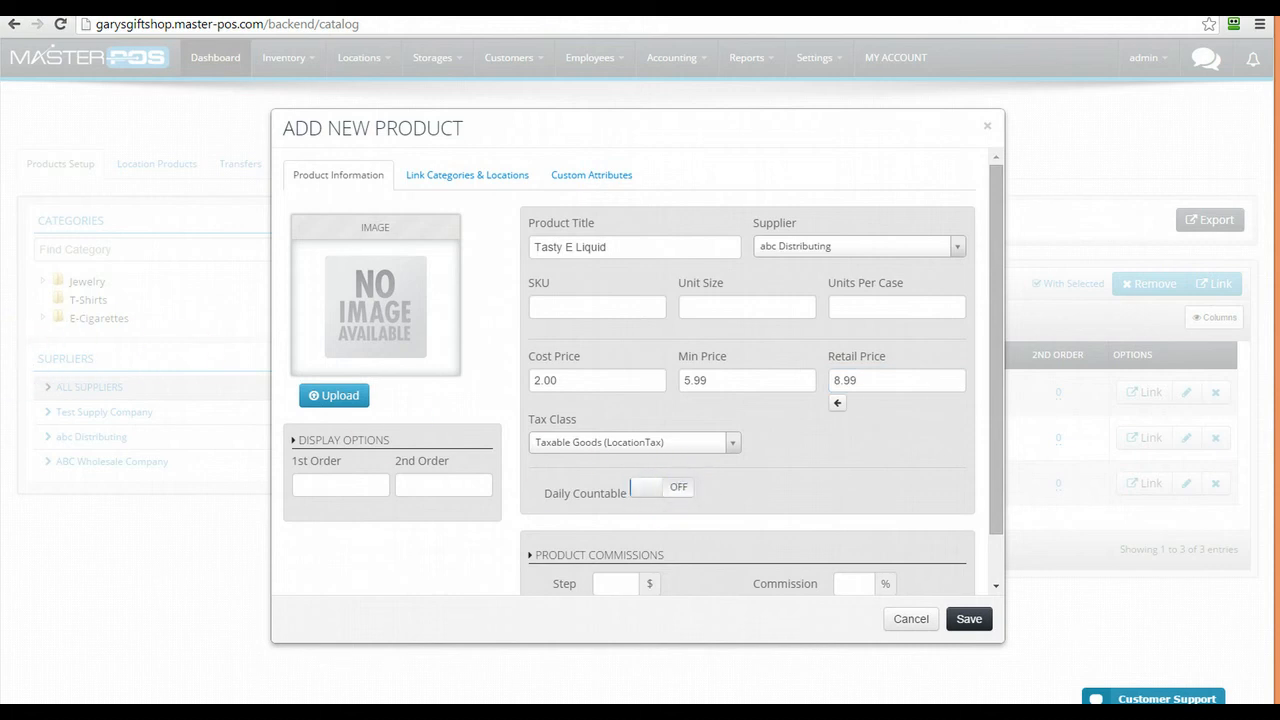
click(329, 399)
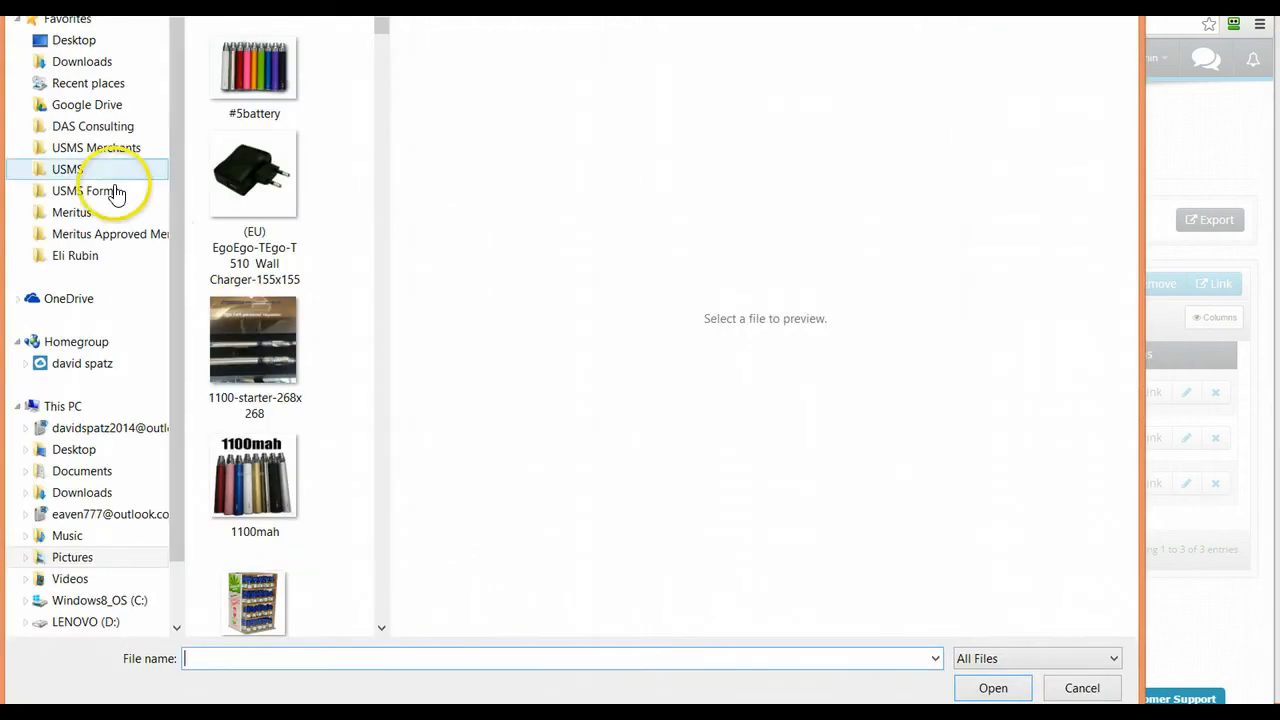
Attach the e-liquid image from Downloads as the product's picture
click(70, 62)
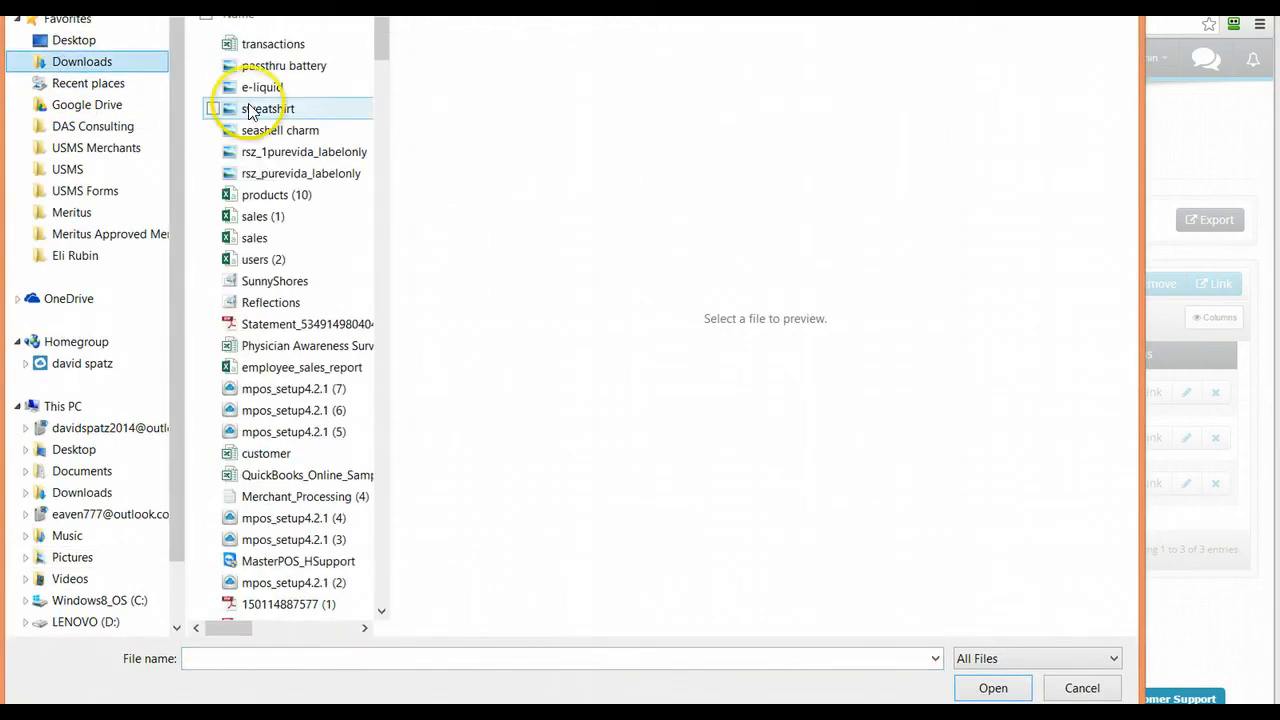
click(312, 88)
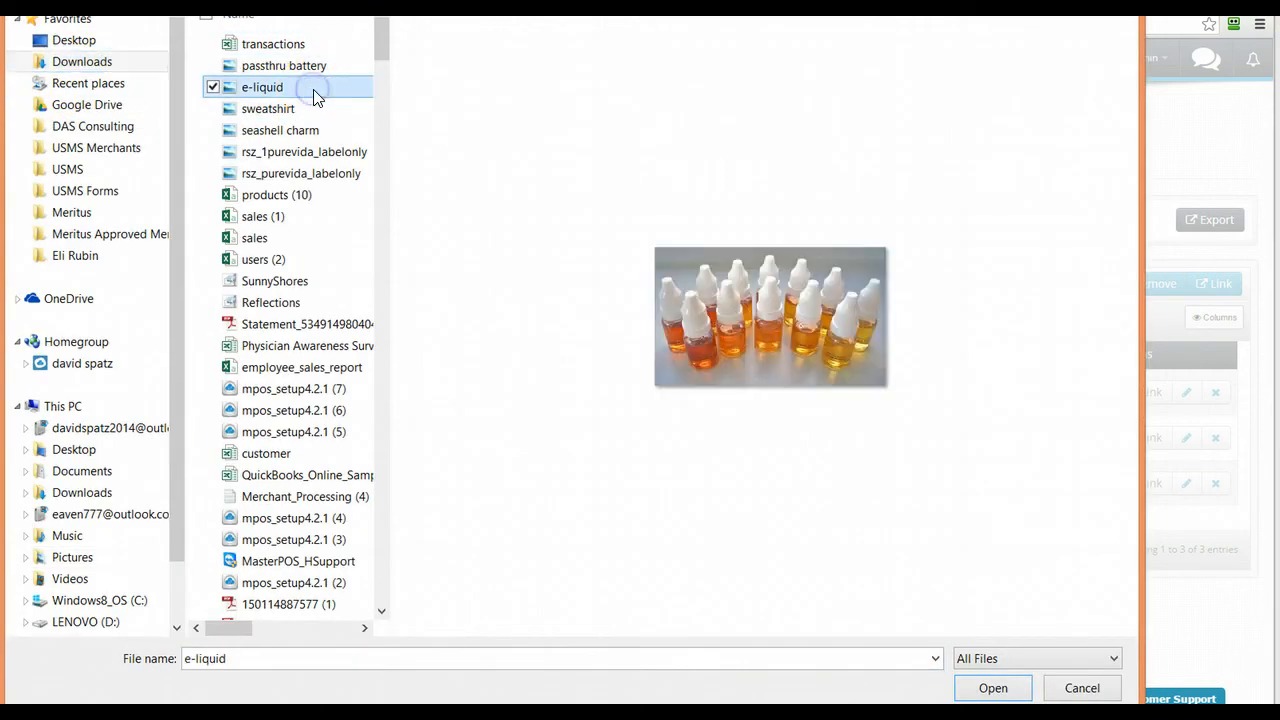
click(995, 688)
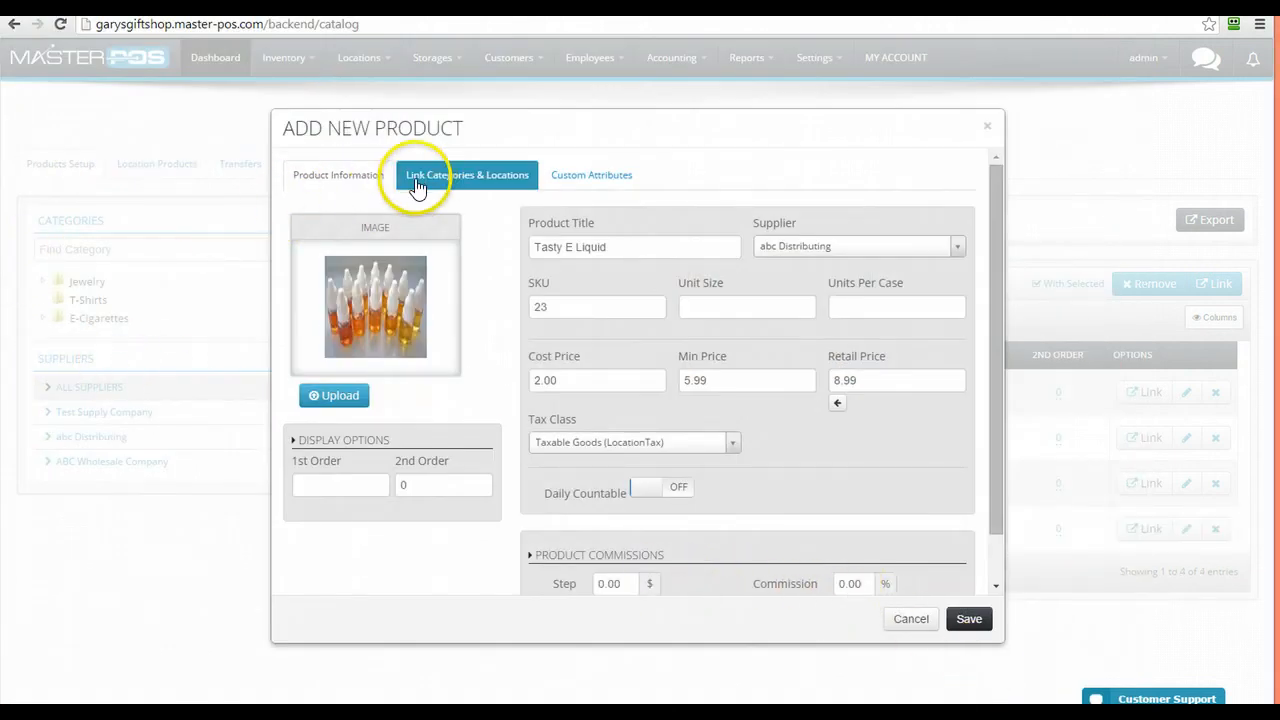
click(425, 180)
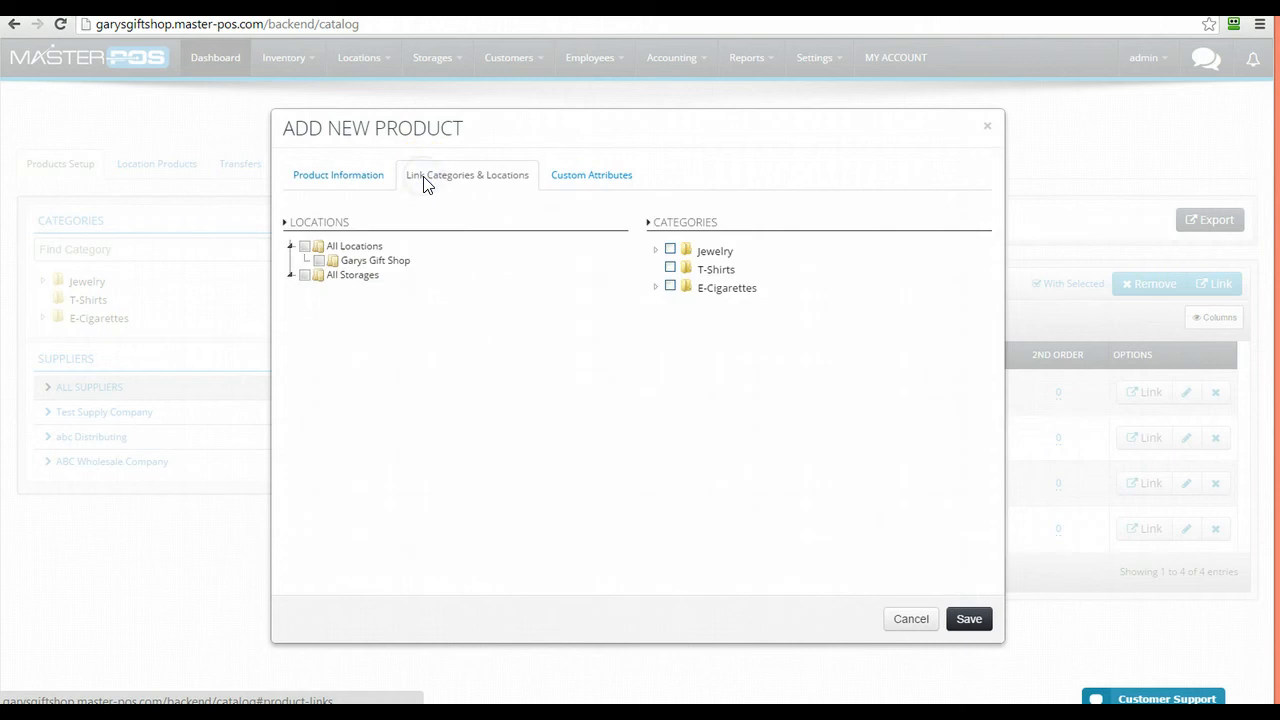
Assign Tasty E Liquid to all locations and the E-Cigarettes › E-Liquids category
click(307, 247)
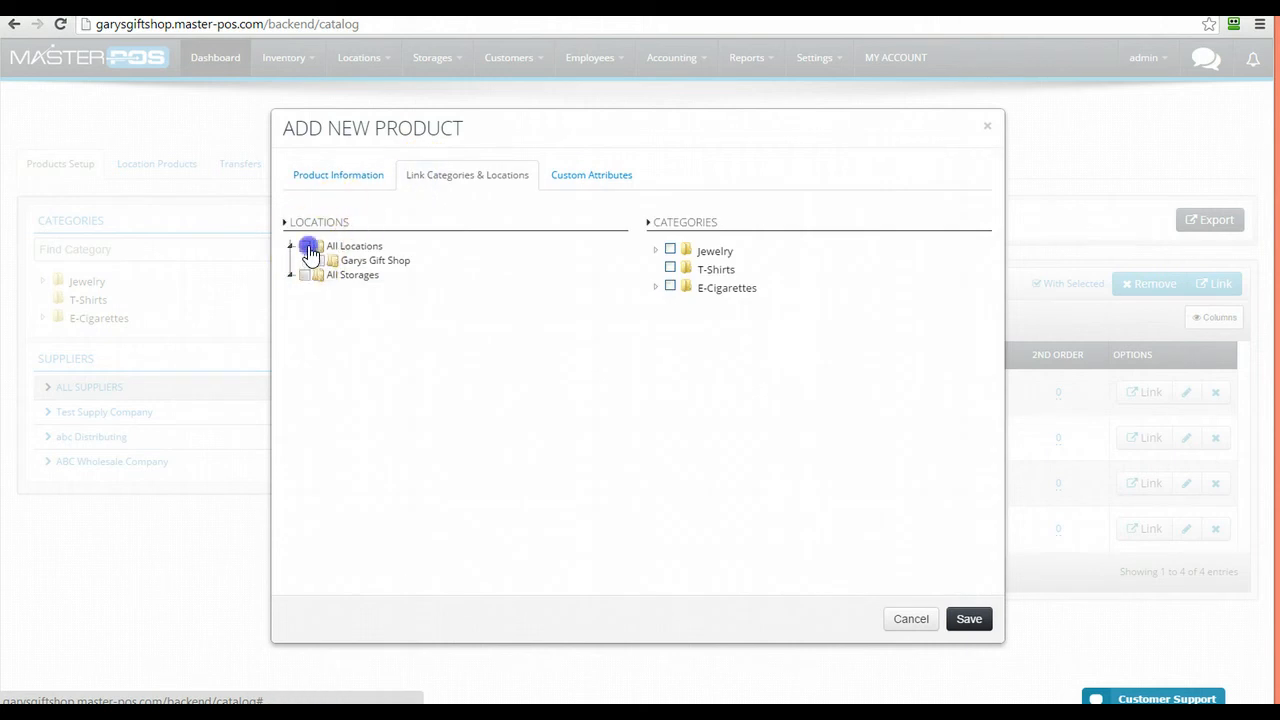
click(655, 288)
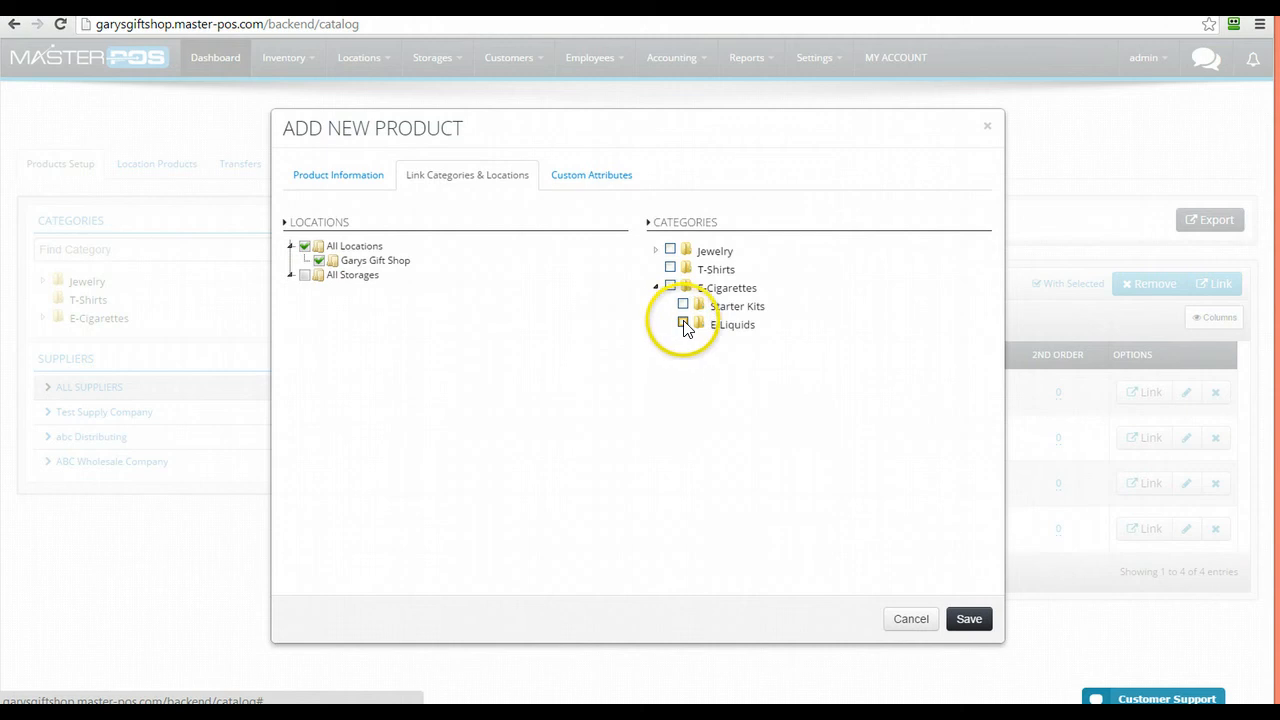
click(683, 322)
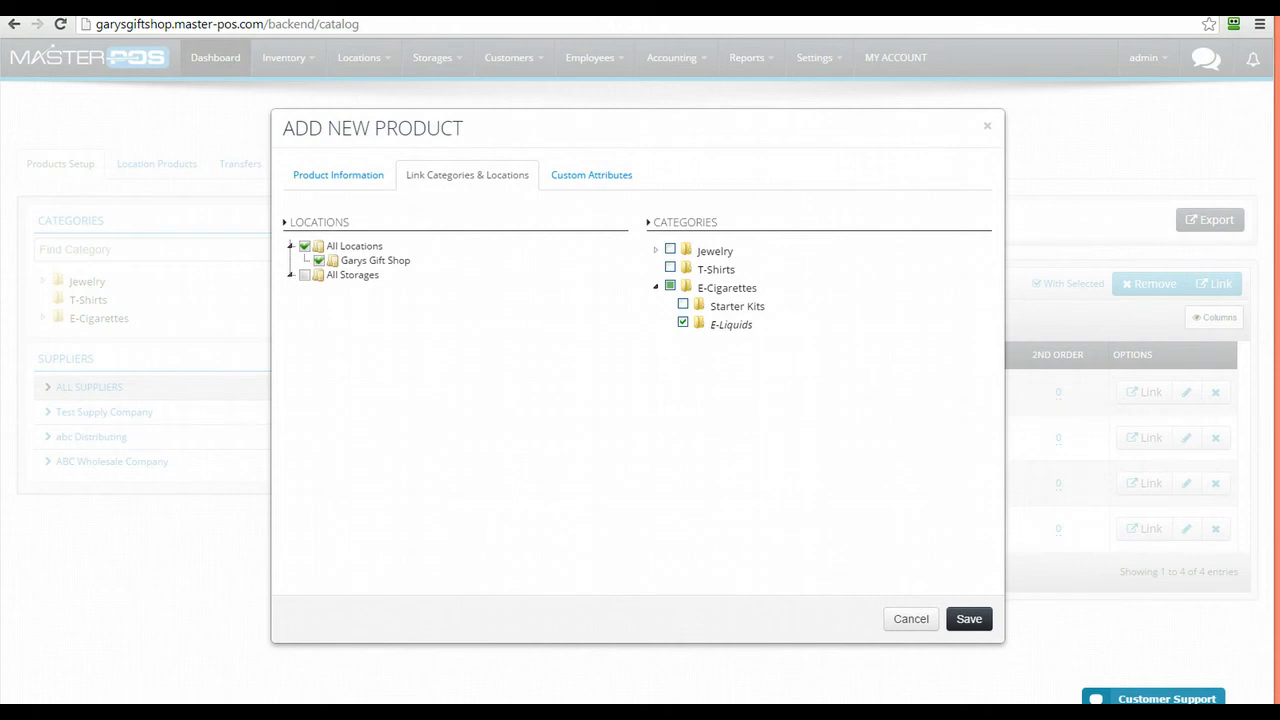
Assign the Flavor and Strengths attributes to the product
click(615, 178)
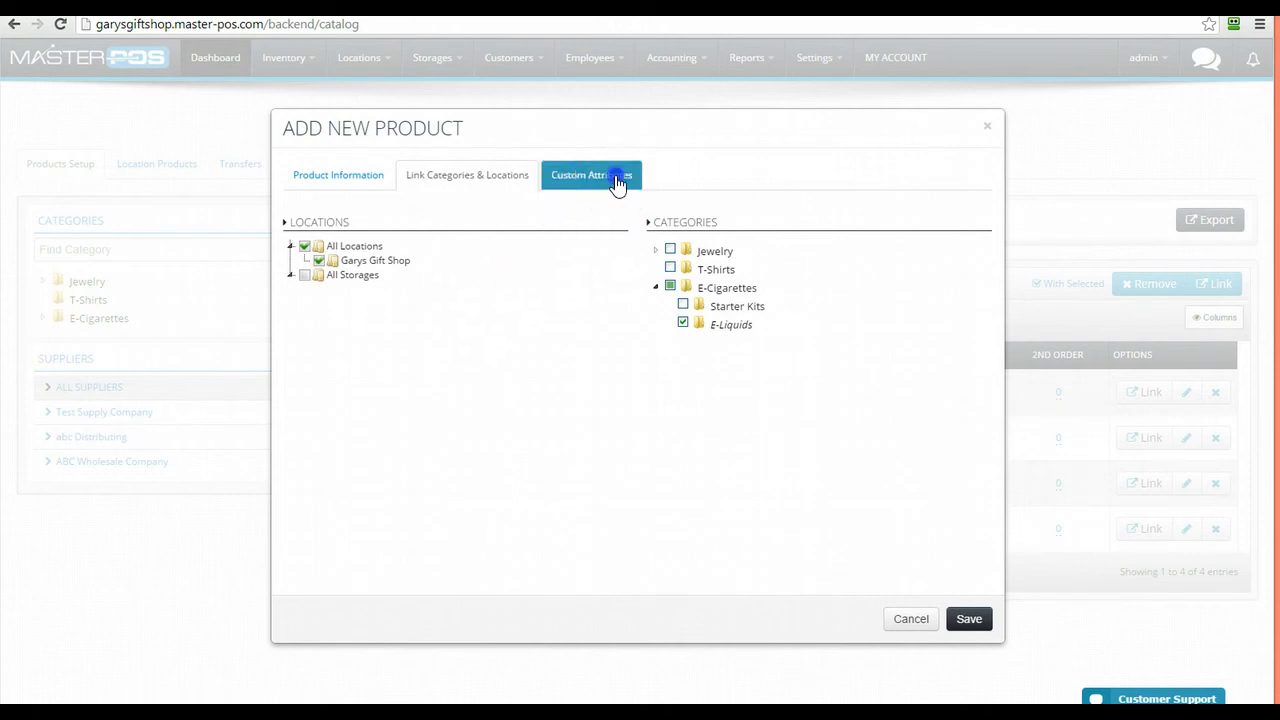
click(336, 221)
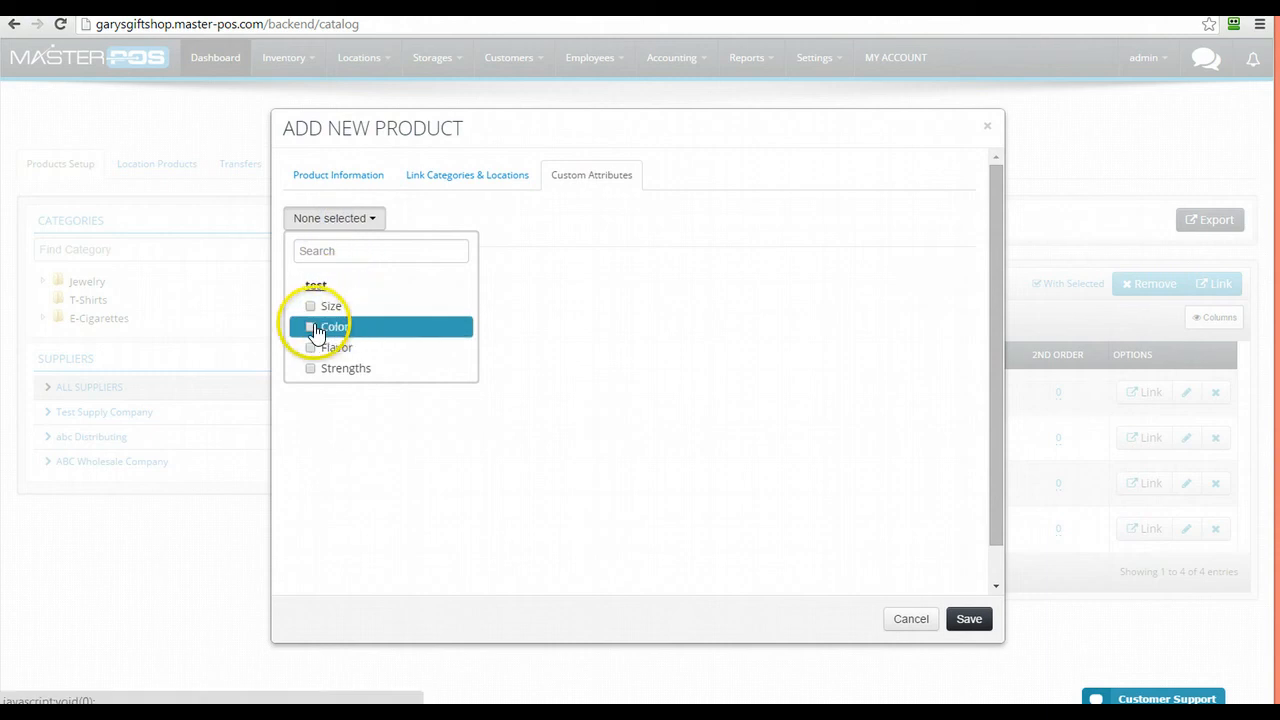
click(312, 349)
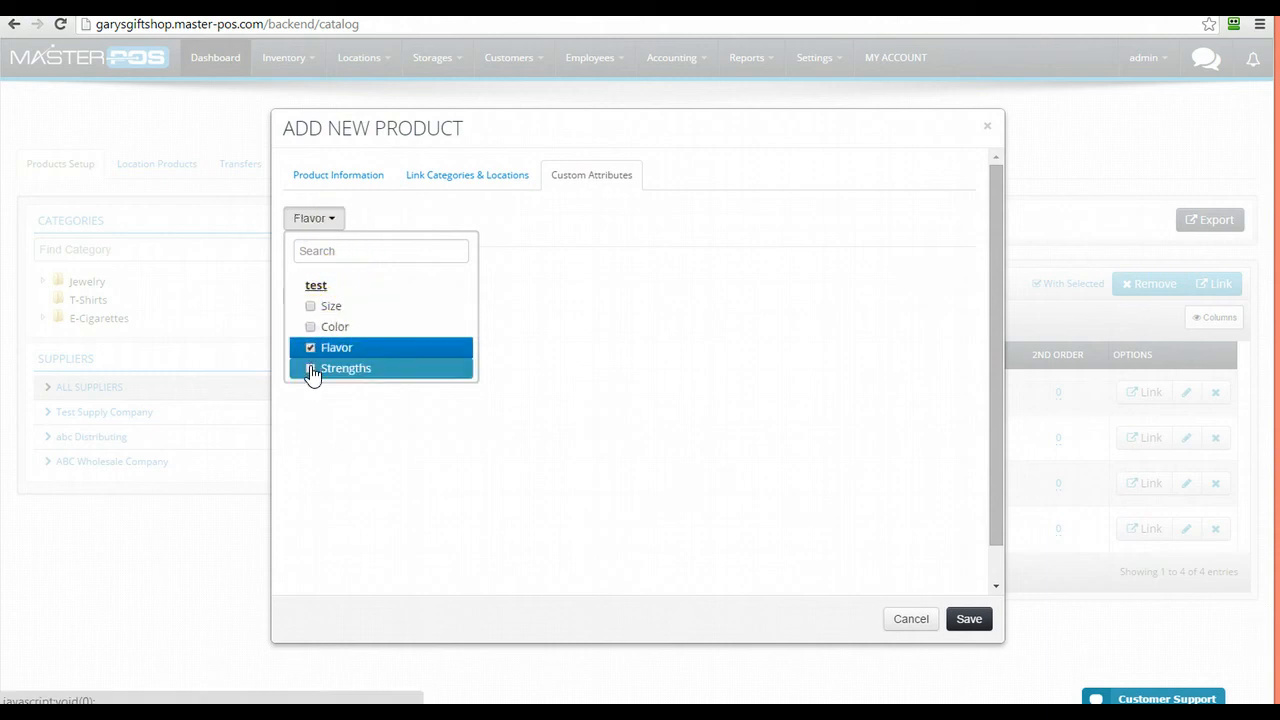
click(311, 370)
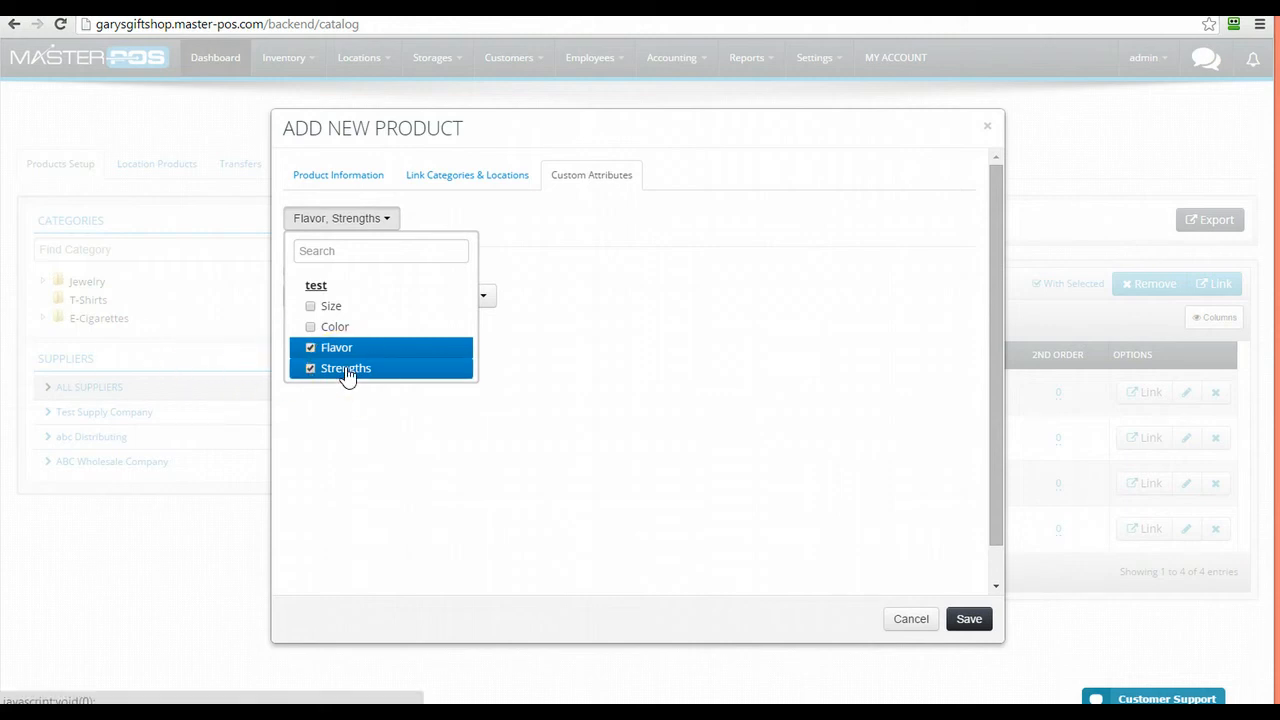
click(640, 333)
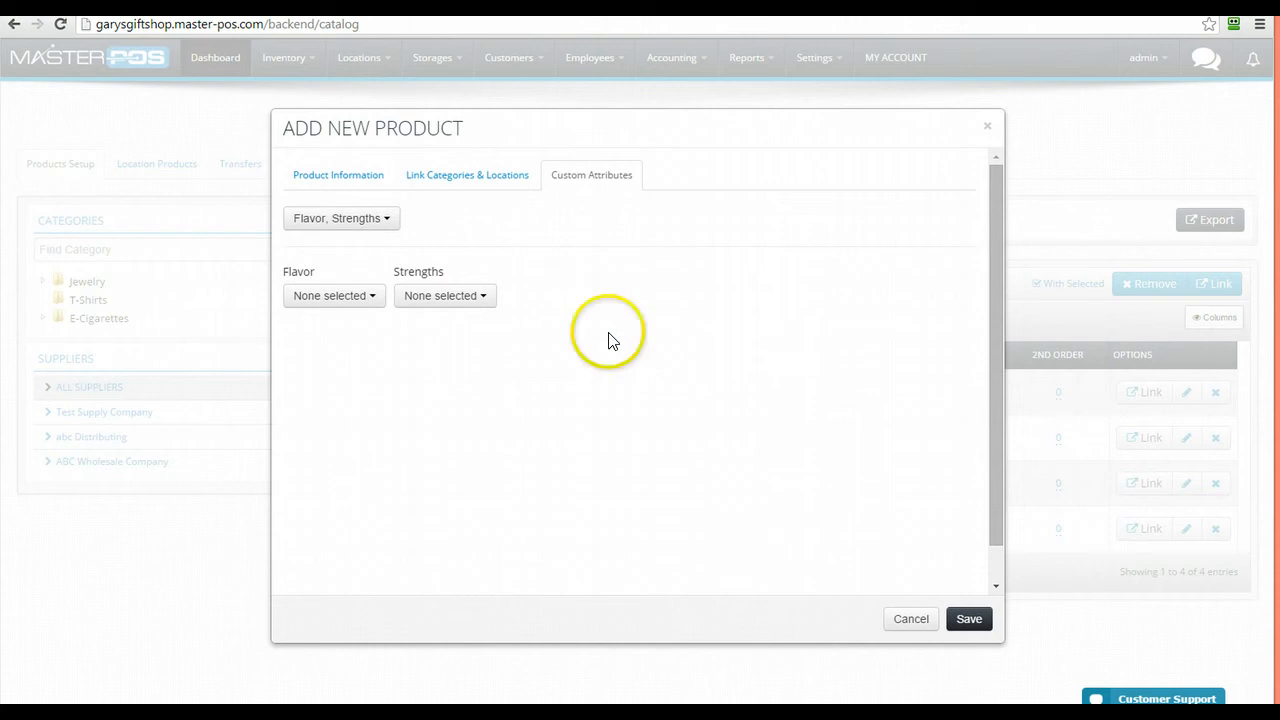
Select all four flavors and Low, Med, High strengths, then save the product
click(343, 299)
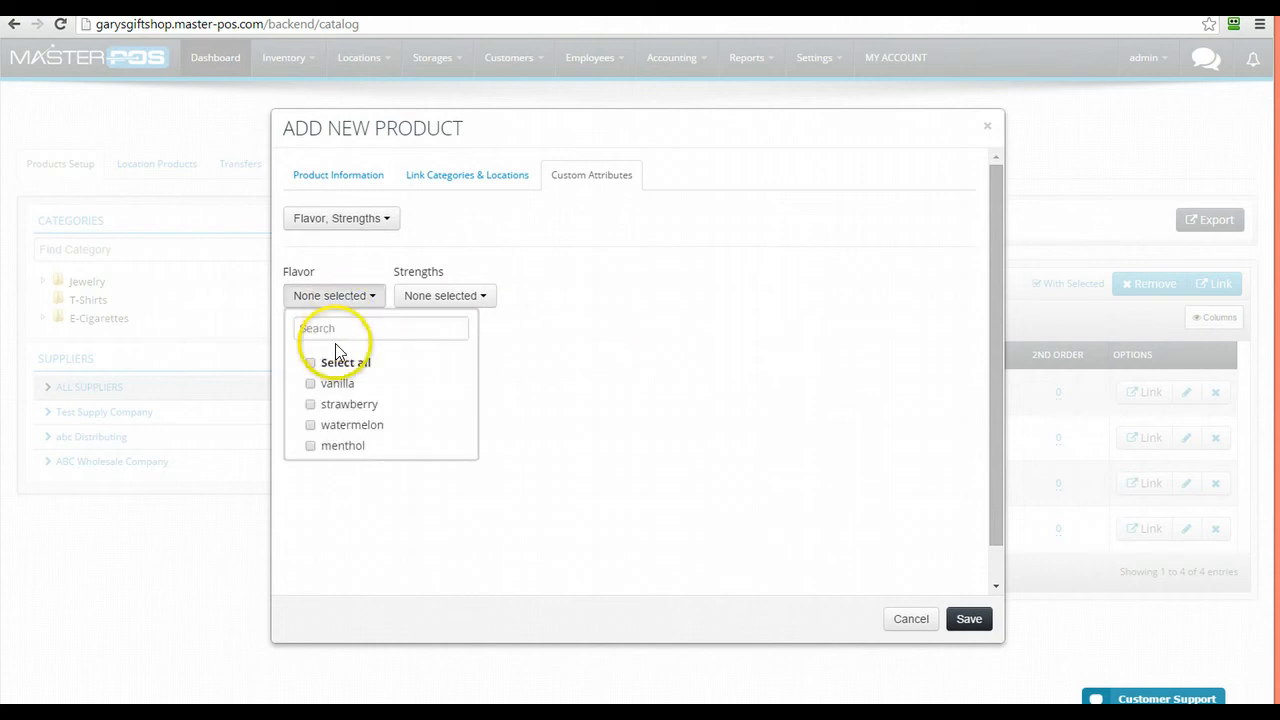
click(313, 365)
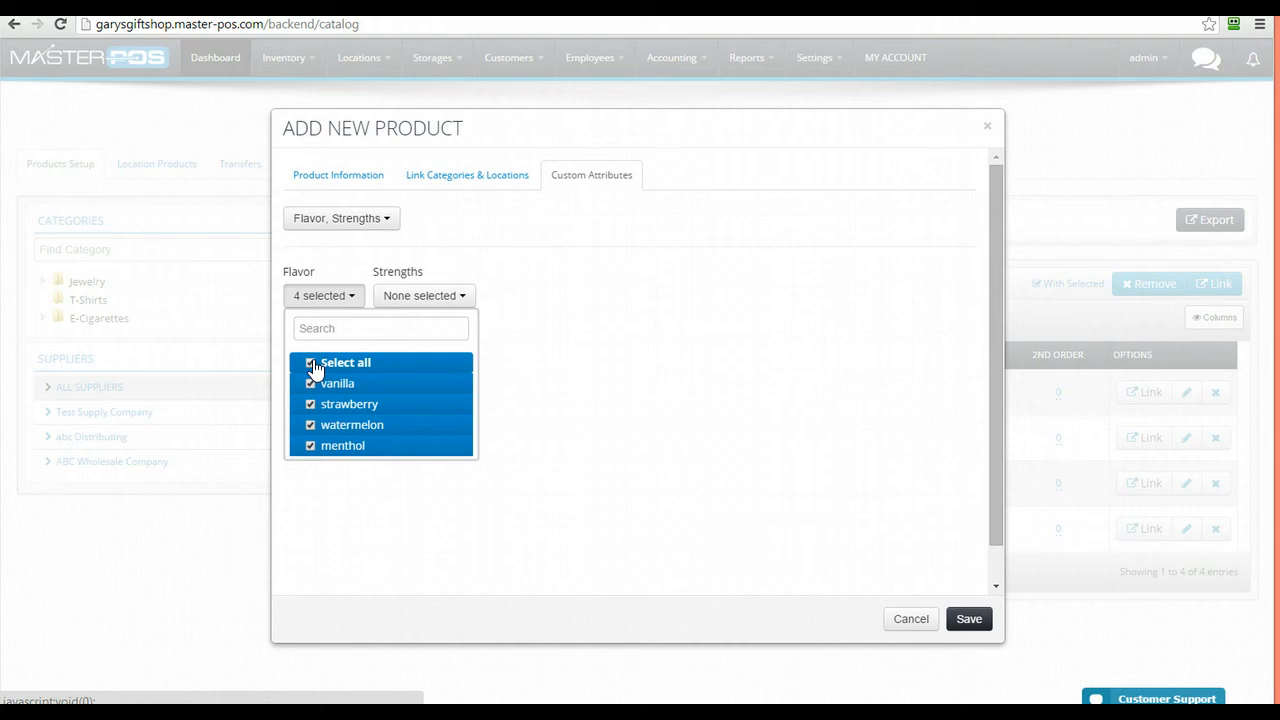
click(630, 318)
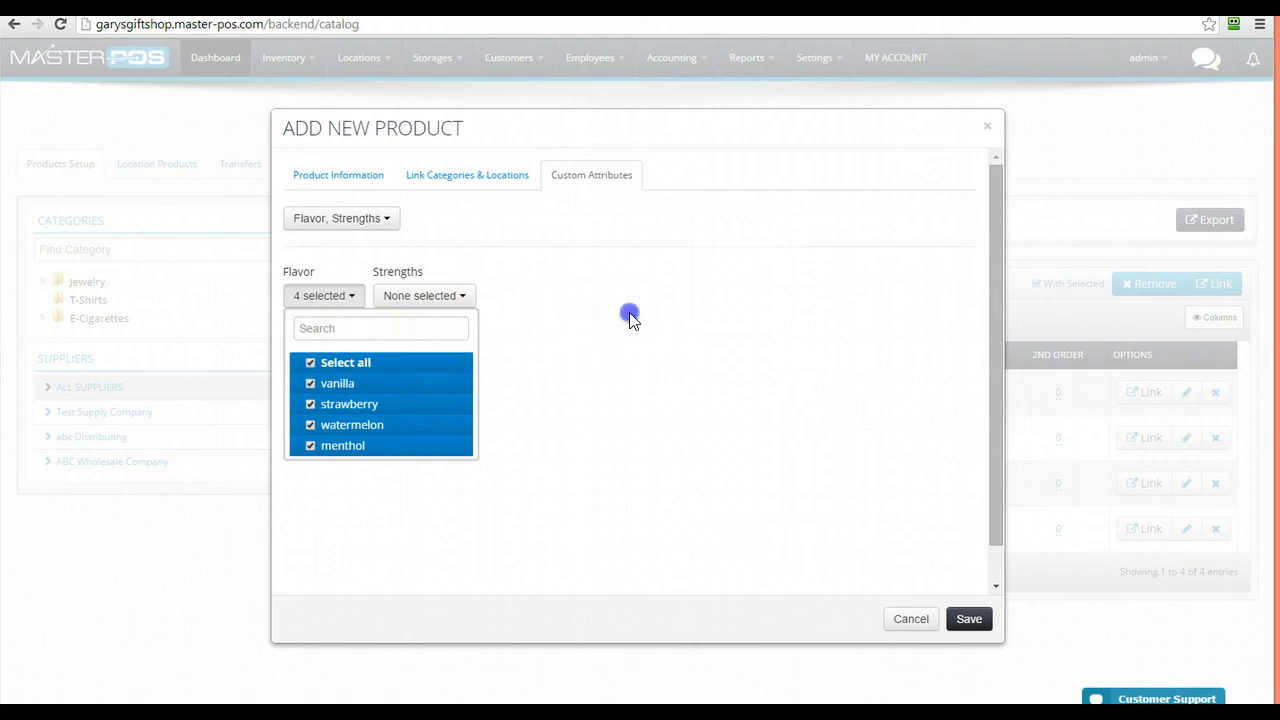
click(440, 303)
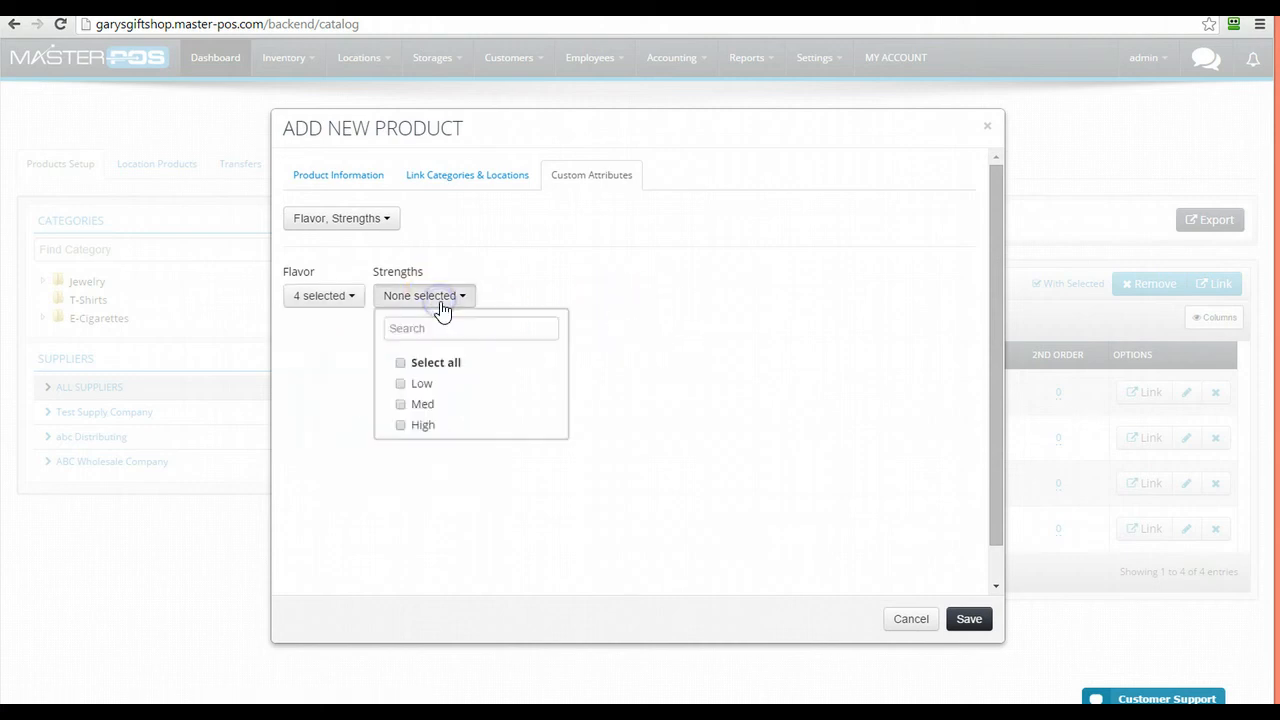
click(406, 362)
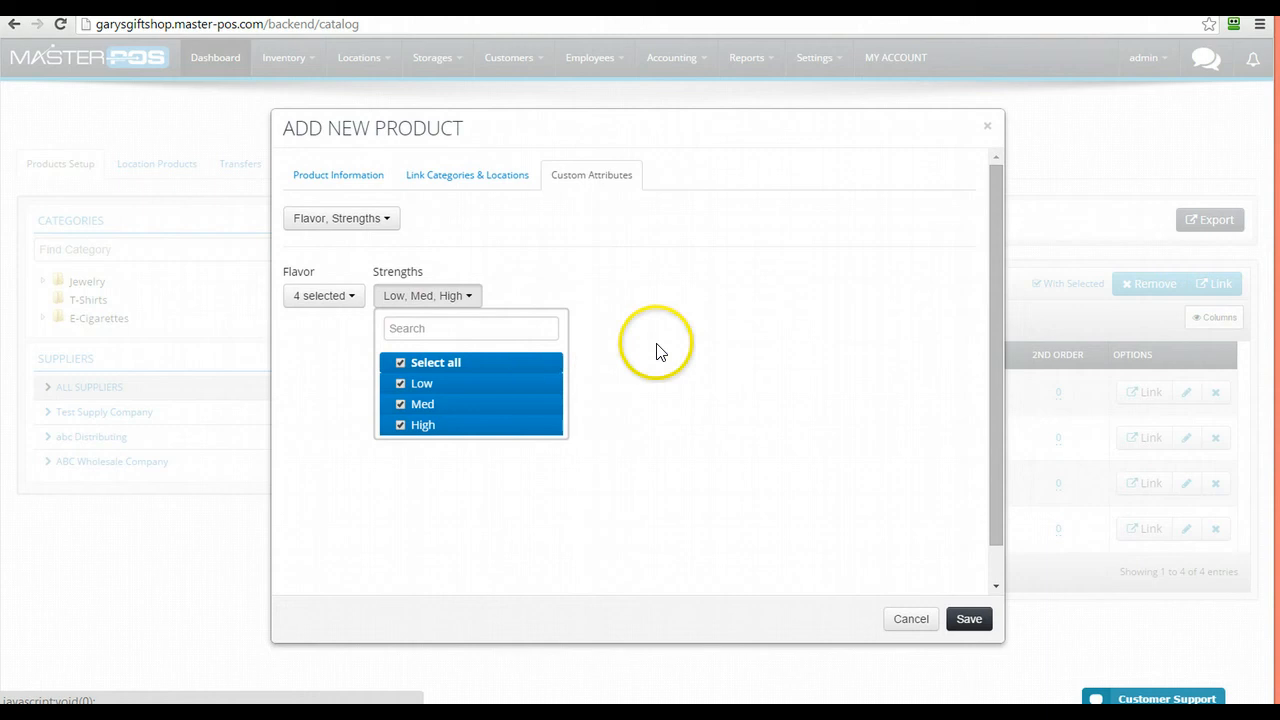
click(706, 340)
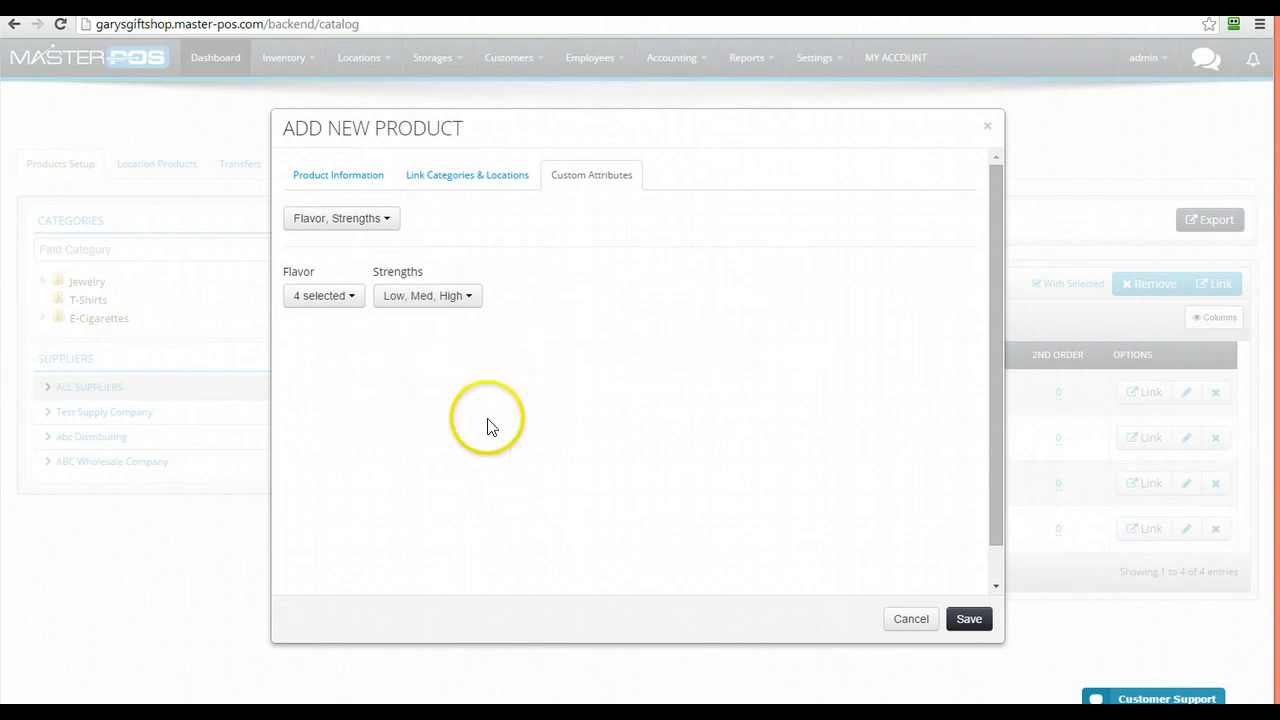
click(969, 619)
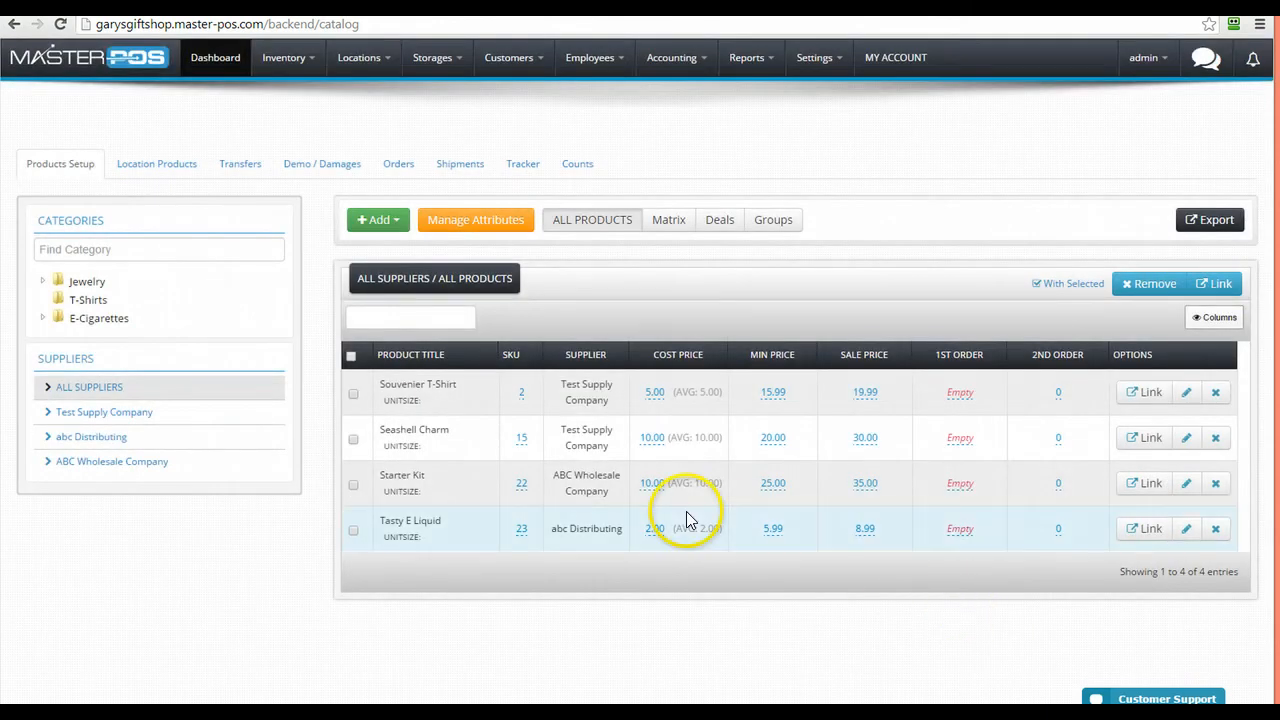
Edit Tasty E Liquid from its row in the product catalog
click(1185, 530)
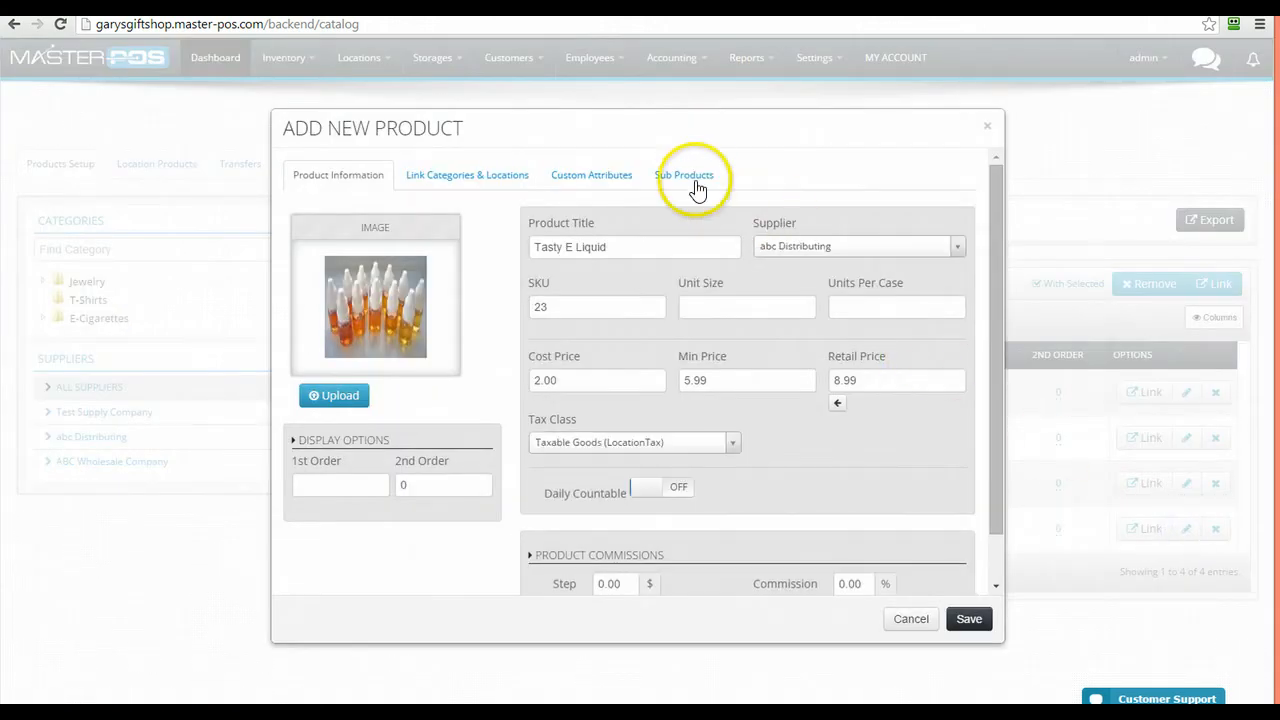
View the sub products and try editing menthol variant prices, then cancel the edit
click(683, 178)
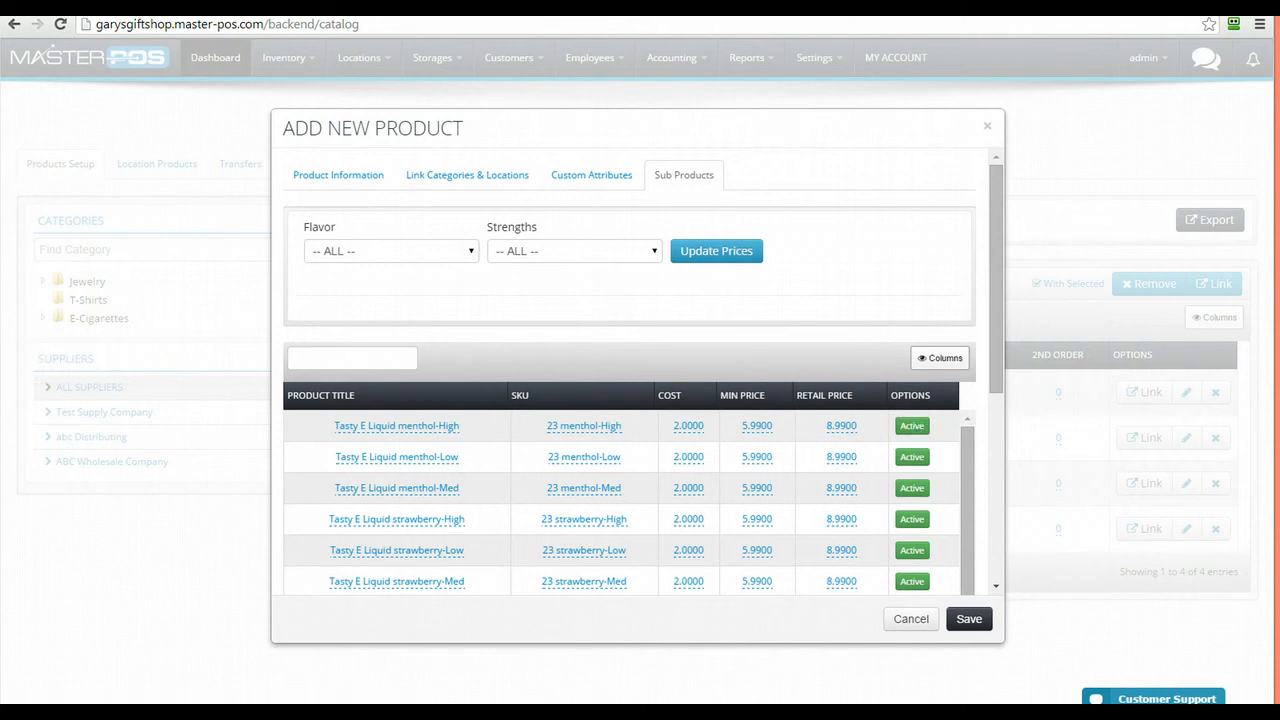
click(597, 427)
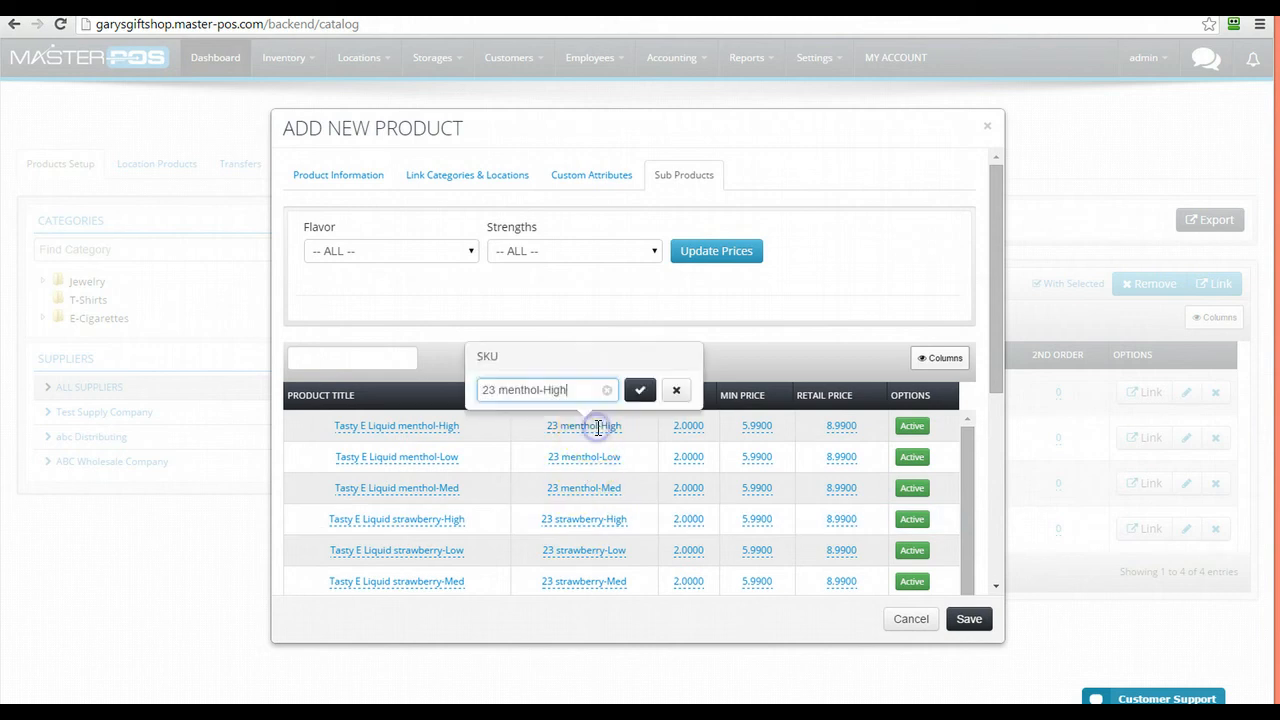
click(688, 427)
click(764, 425)
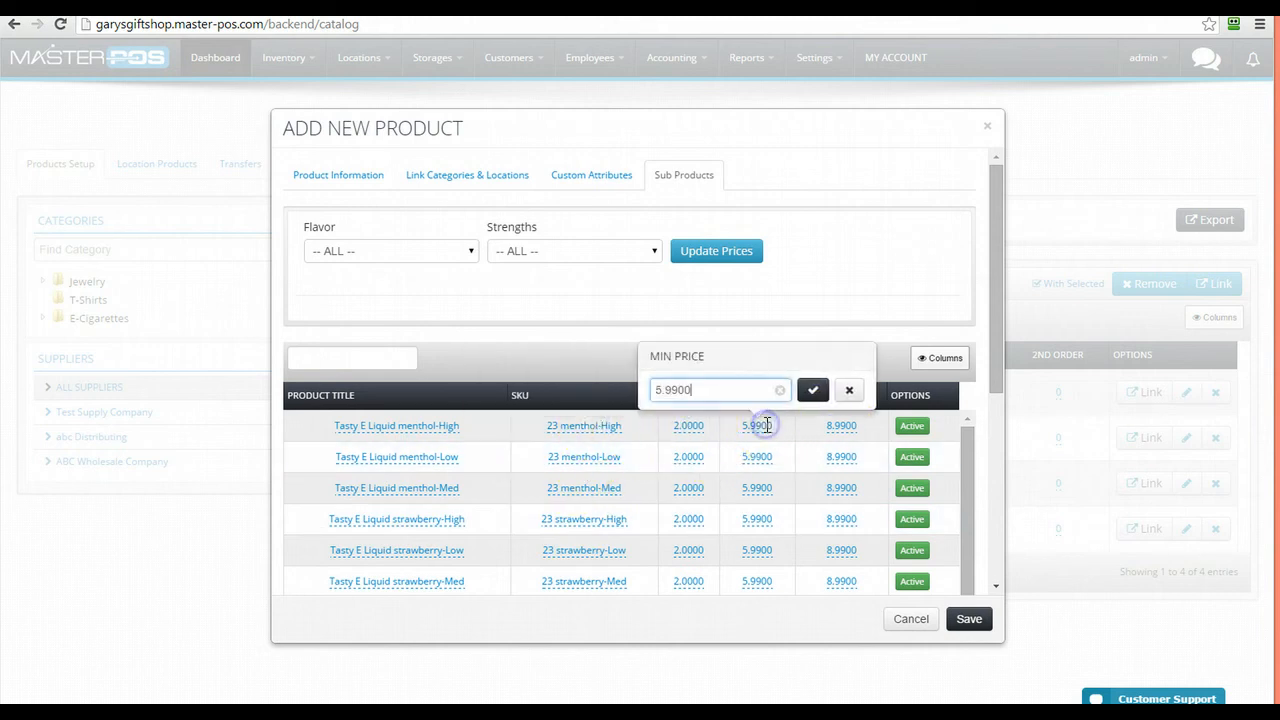
click(760, 488)
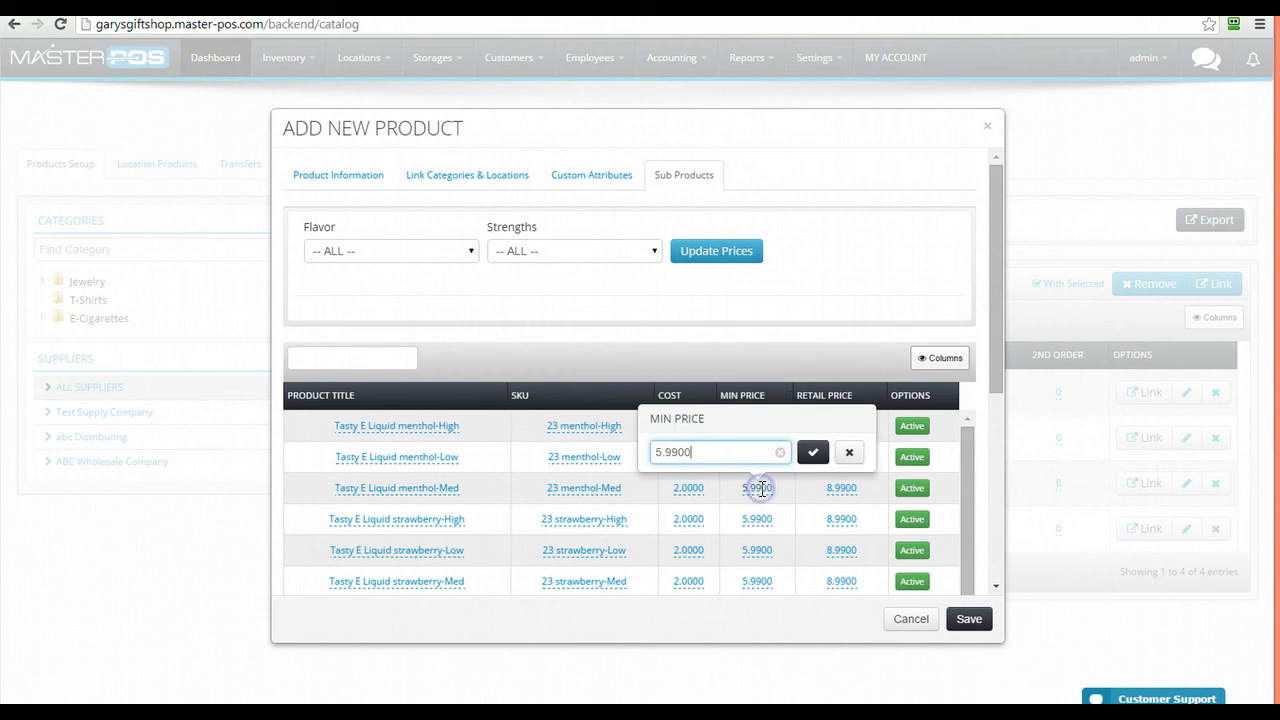
click(846, 458)
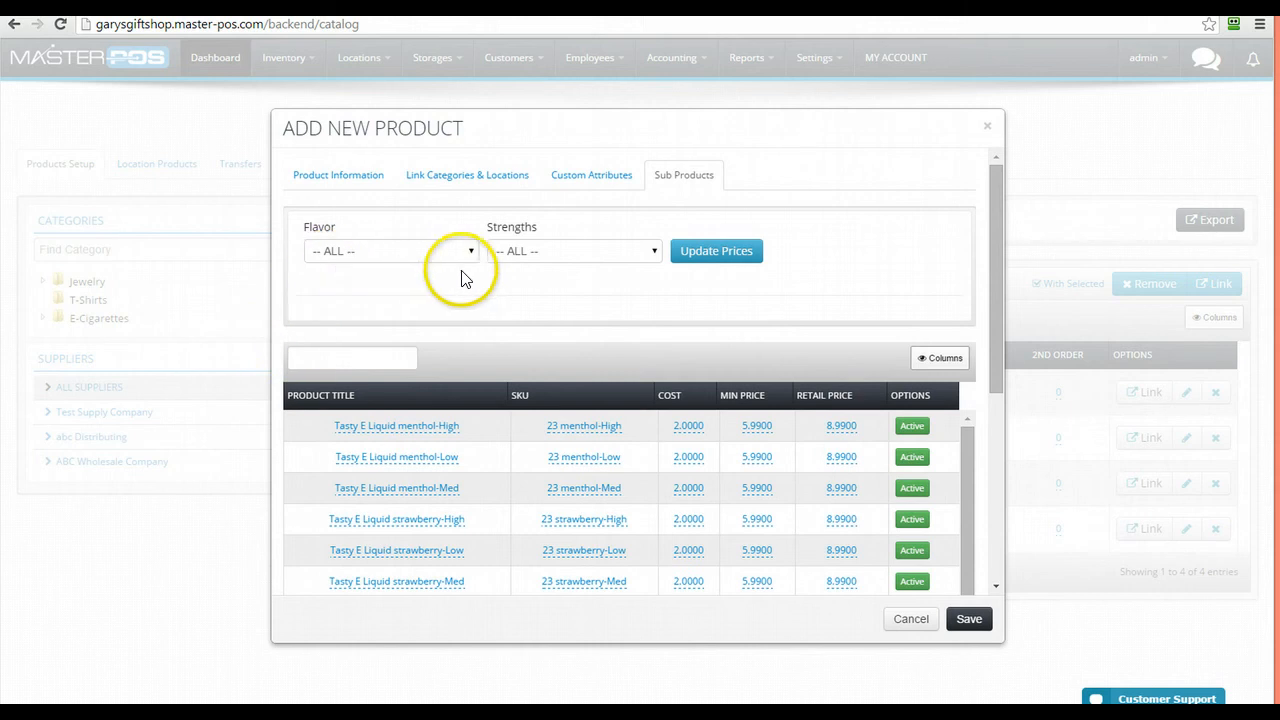
Filter the sub products to strawberry Med, then reset both filters to ALL
click(385, 254)
click(368, 320)
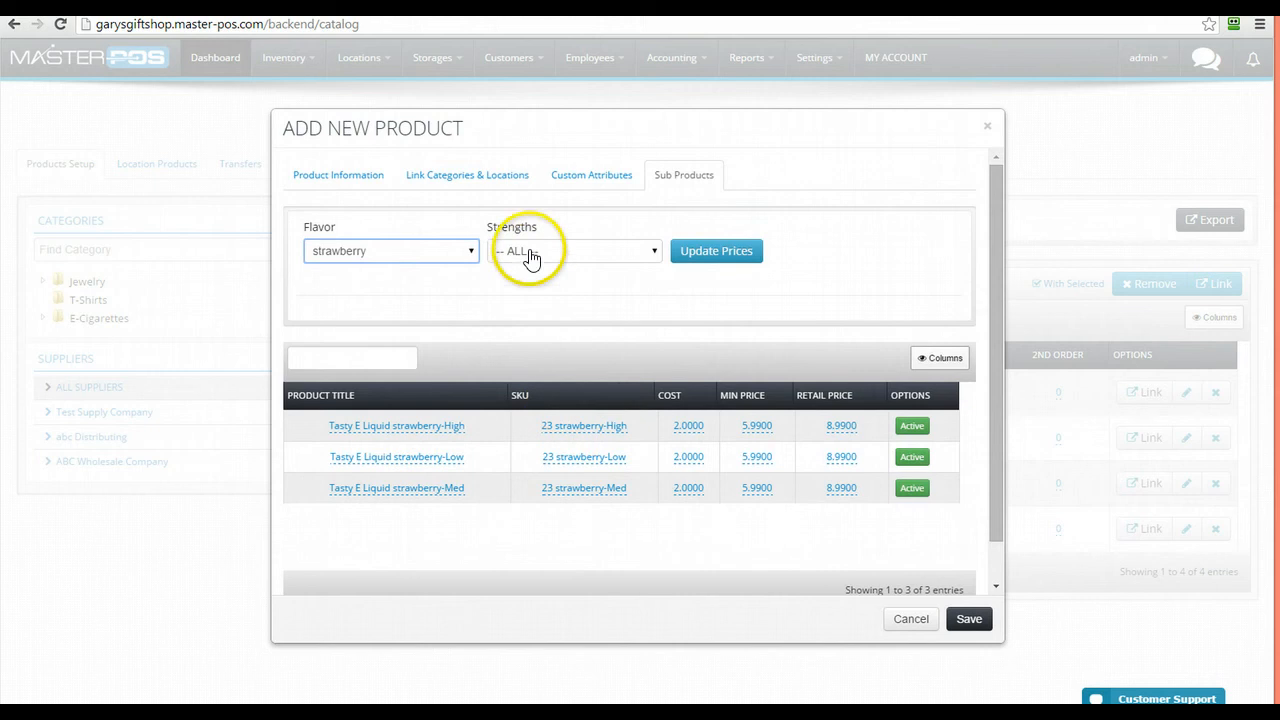
click(529, 252)
click(531, 319)
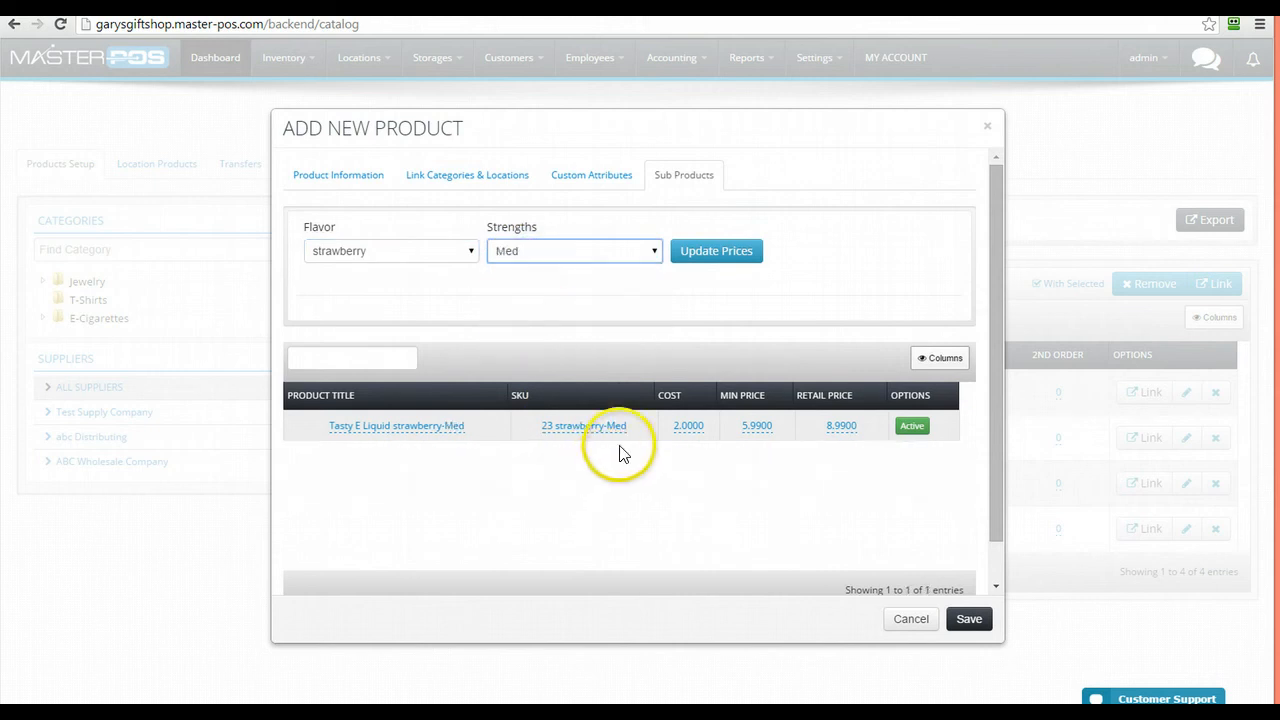
click(468, 254)
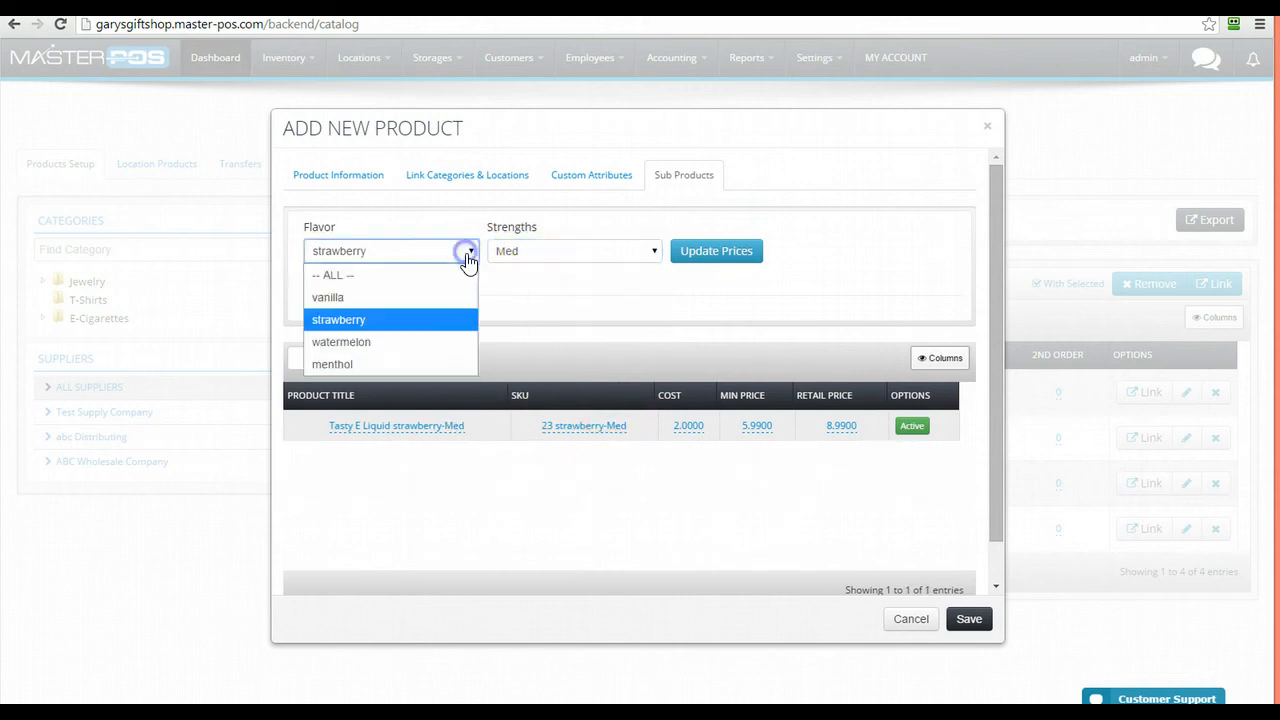
click(458, 276)
click(574, 251)
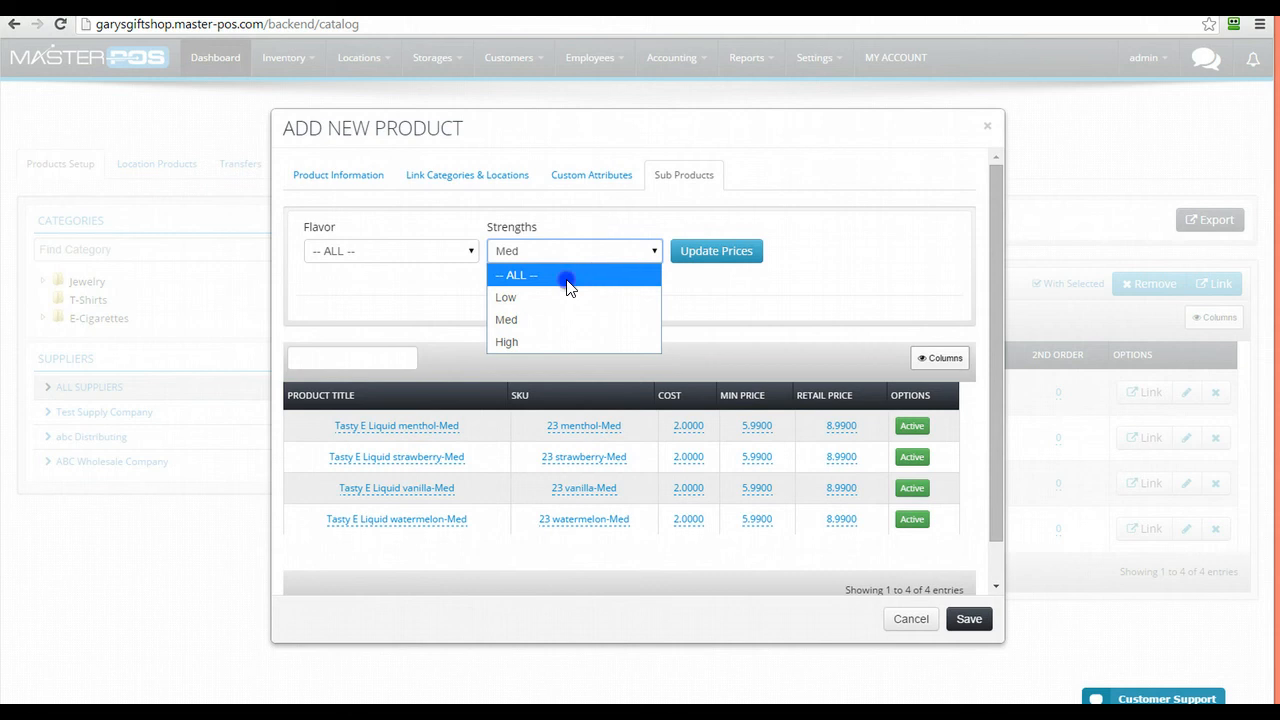
click(569, 277)
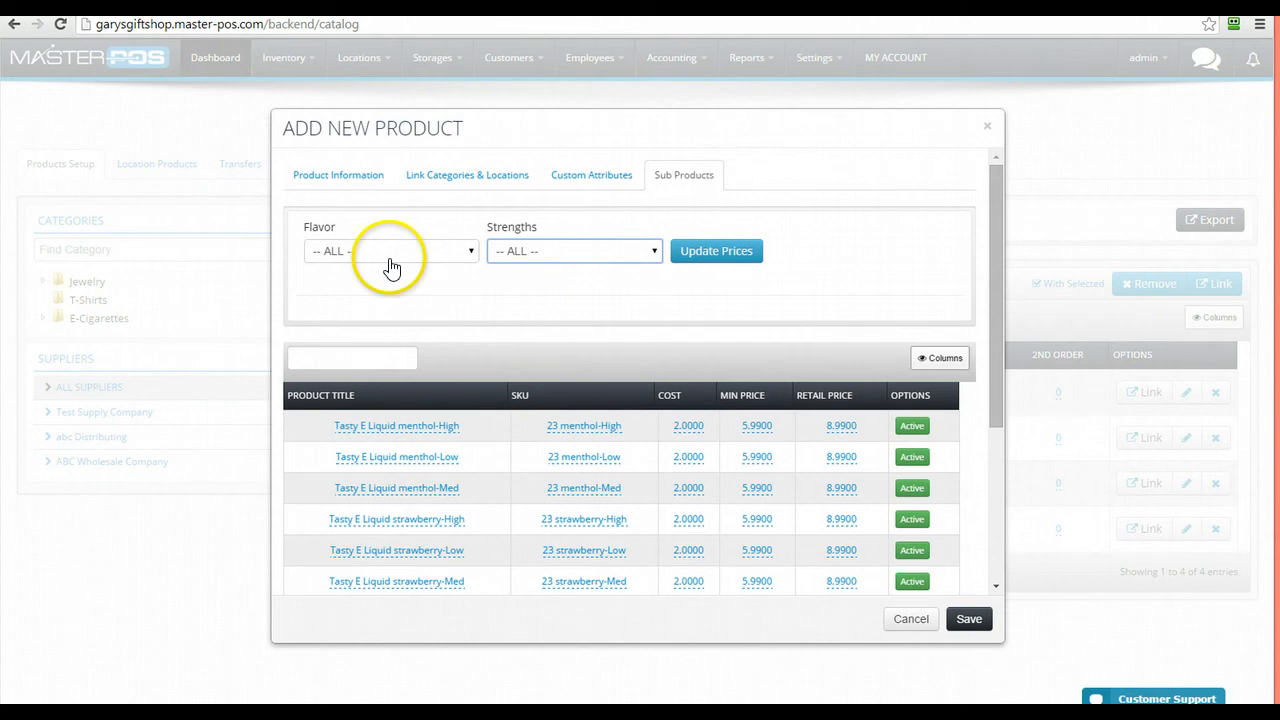
Filter to High strength and bring up the bulk price update
click(508, 254)
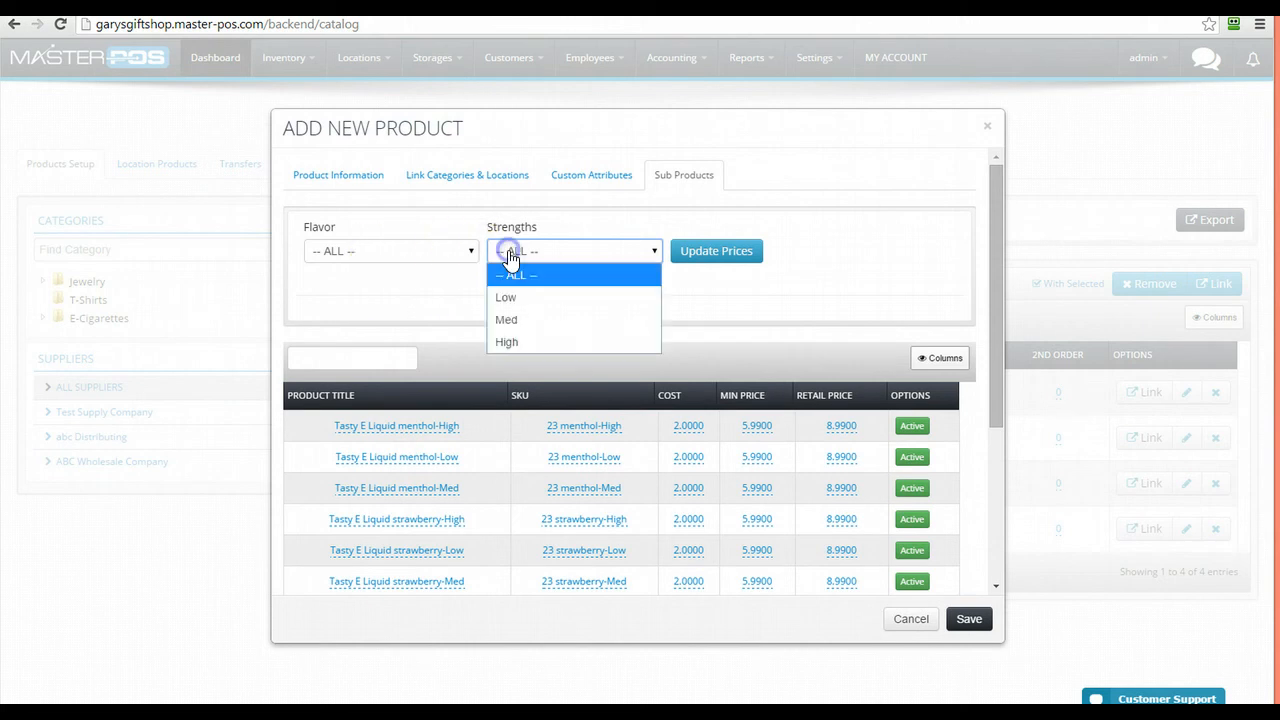
click(512, 342)
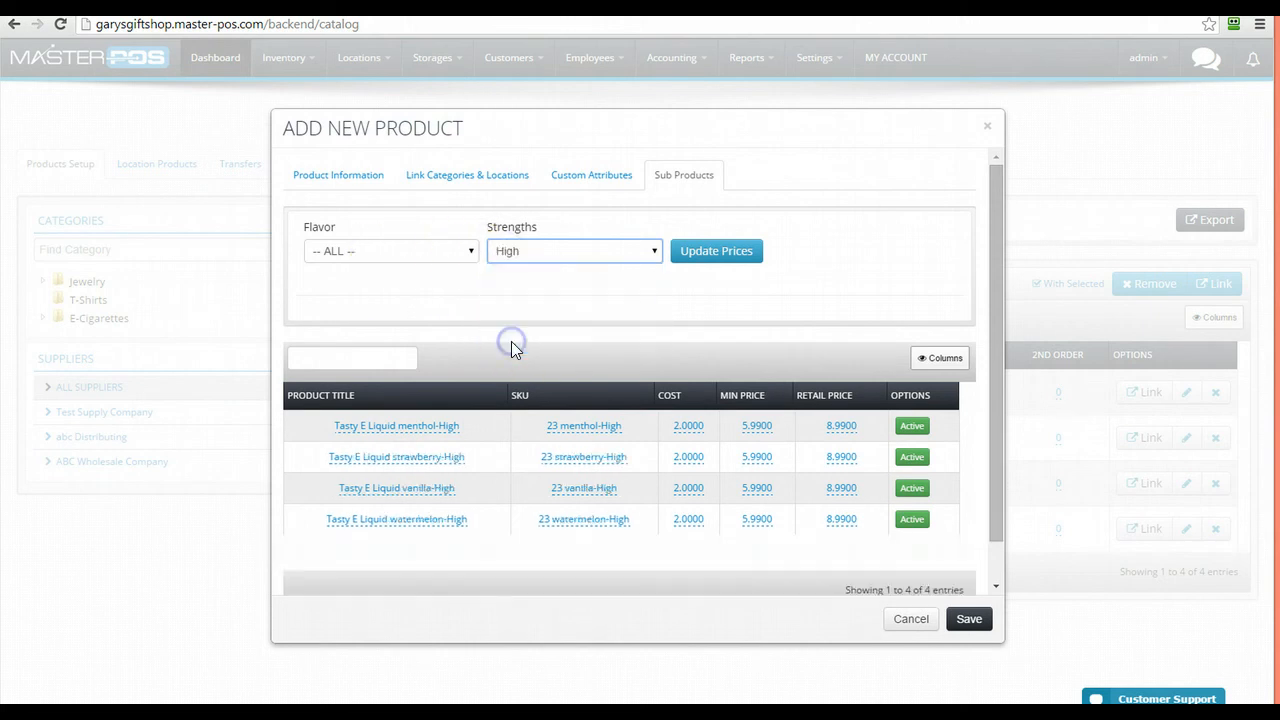
click(716, 254)
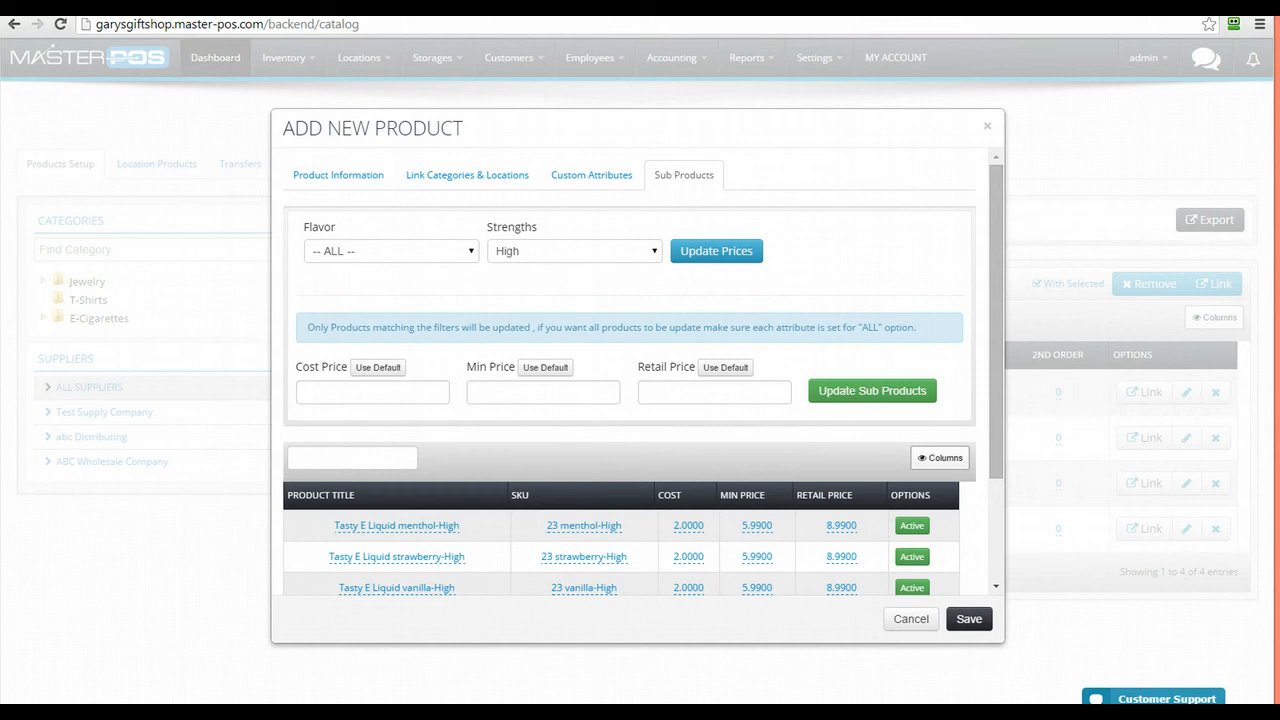
Give all High-strength Tasty E Liquid sub-products a 9.99 retail price and save the product
click(373, 368)
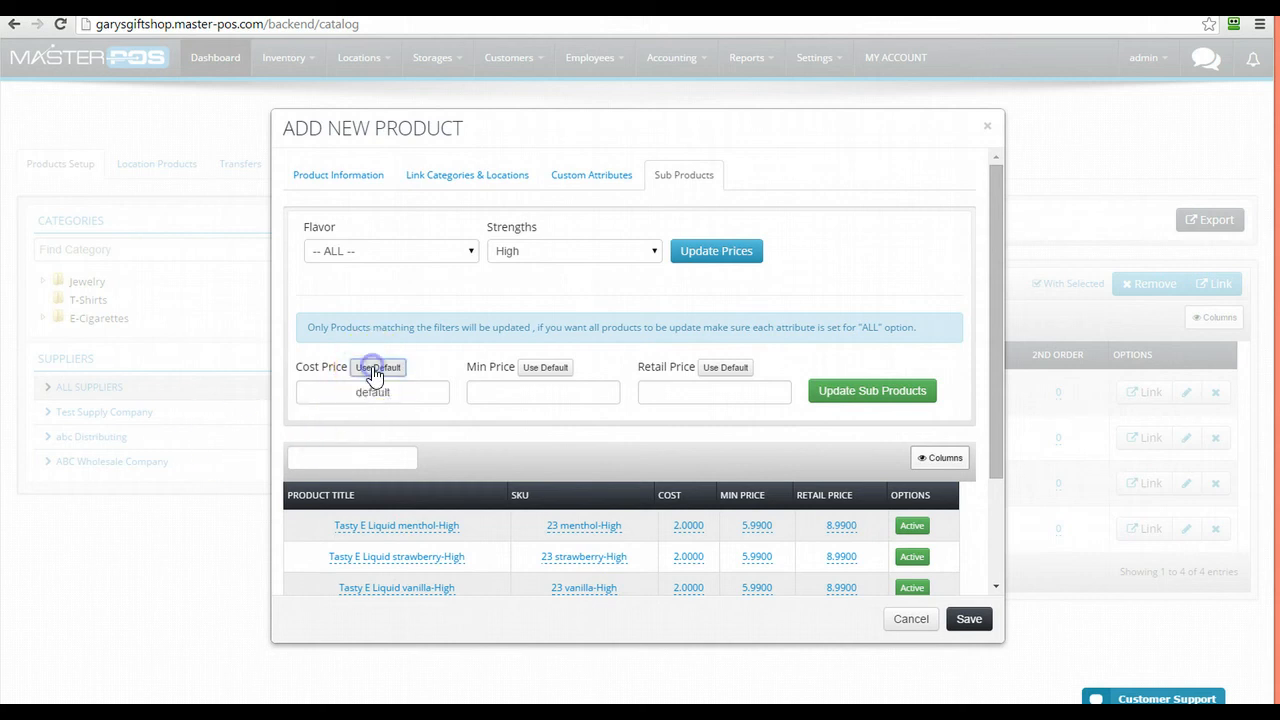
click(540, 370)
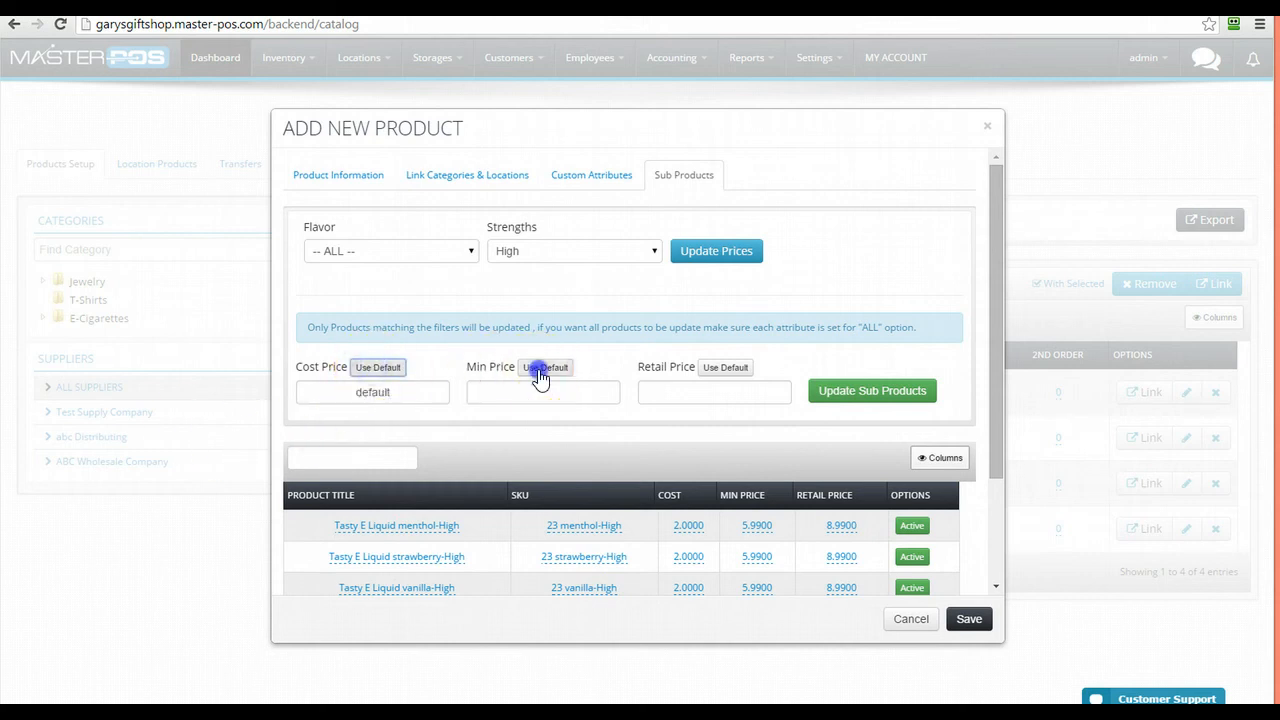
click(687, 395)
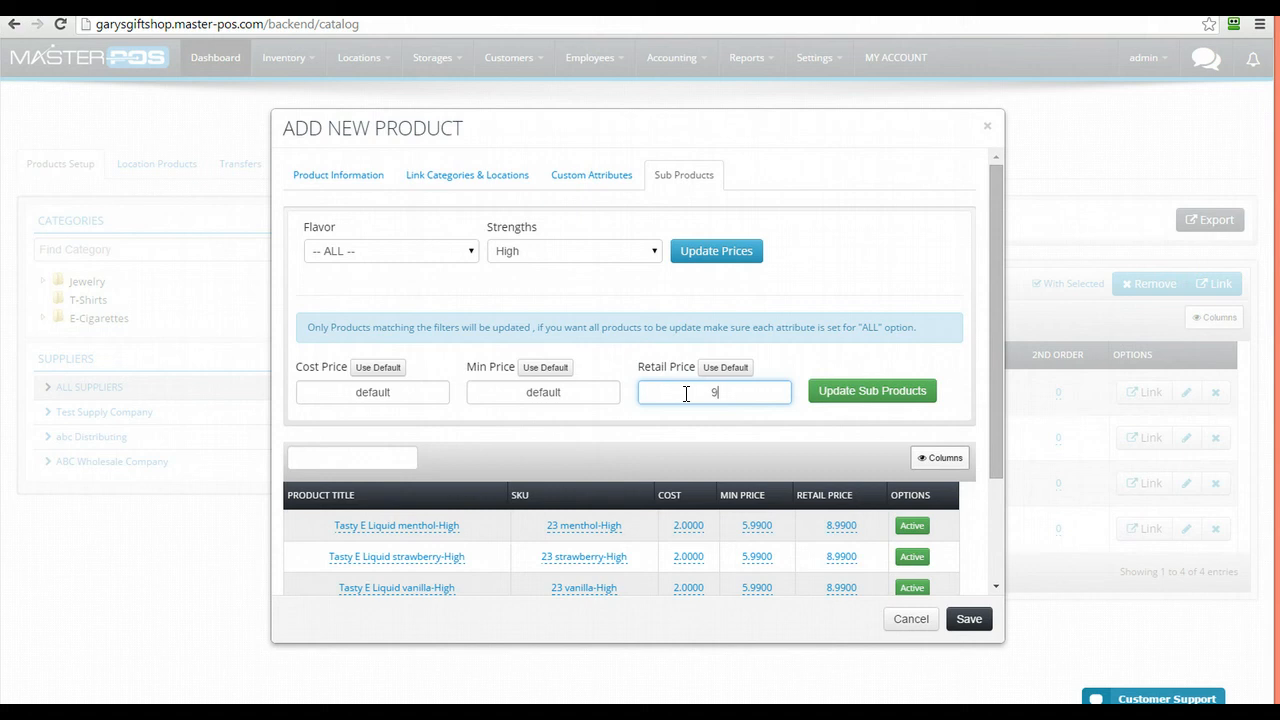
text(9.99)
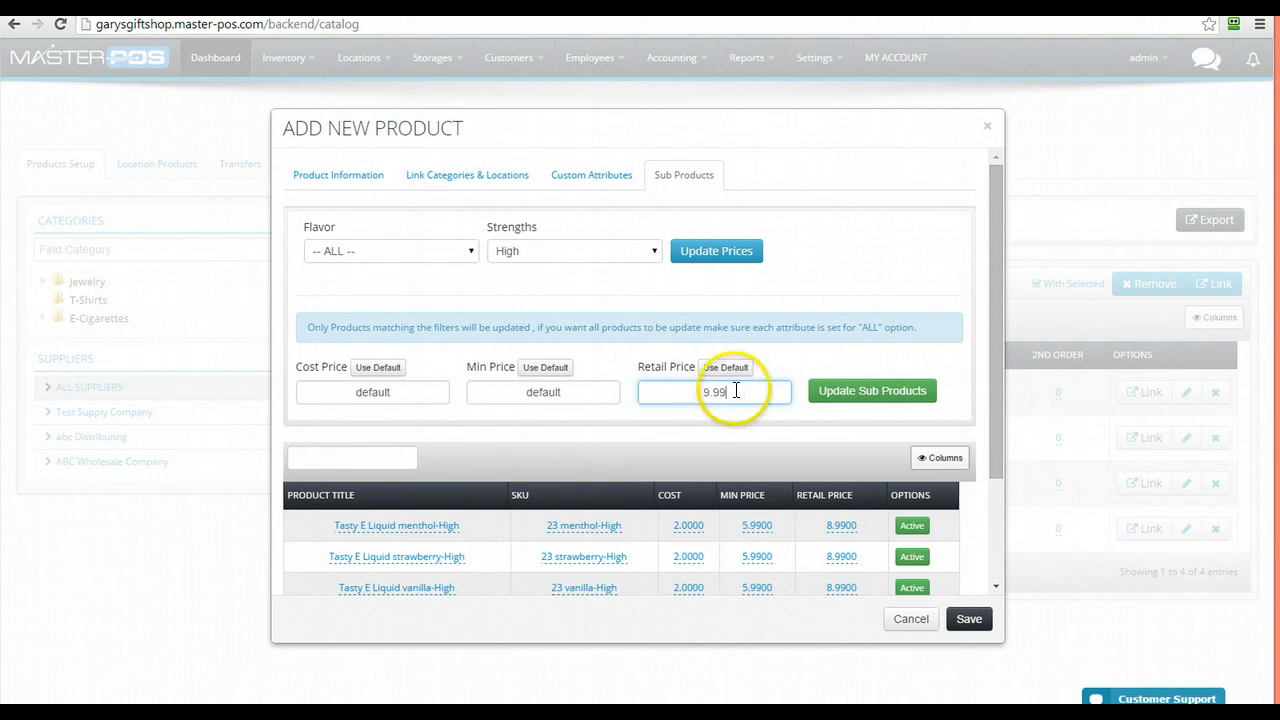
click(871, 400)
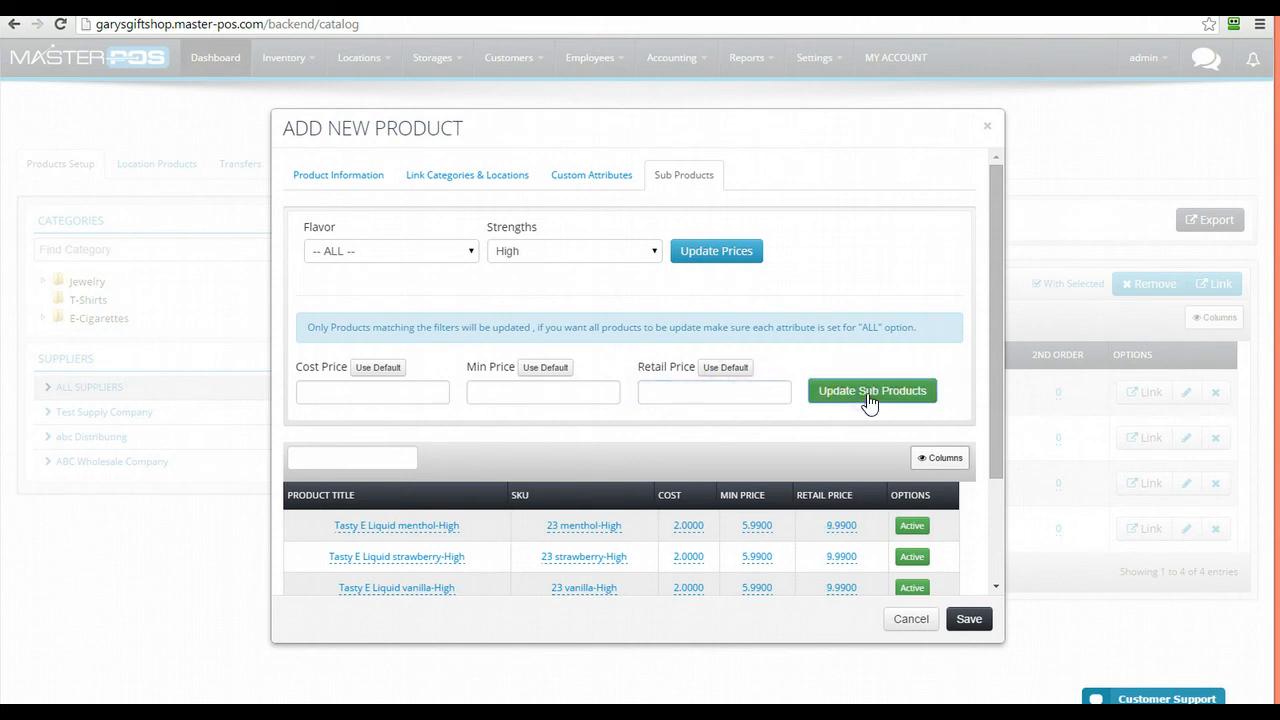
scroll(790, 556, down, 2)
scroll(790, 556, up, 2)
click(968, 620)
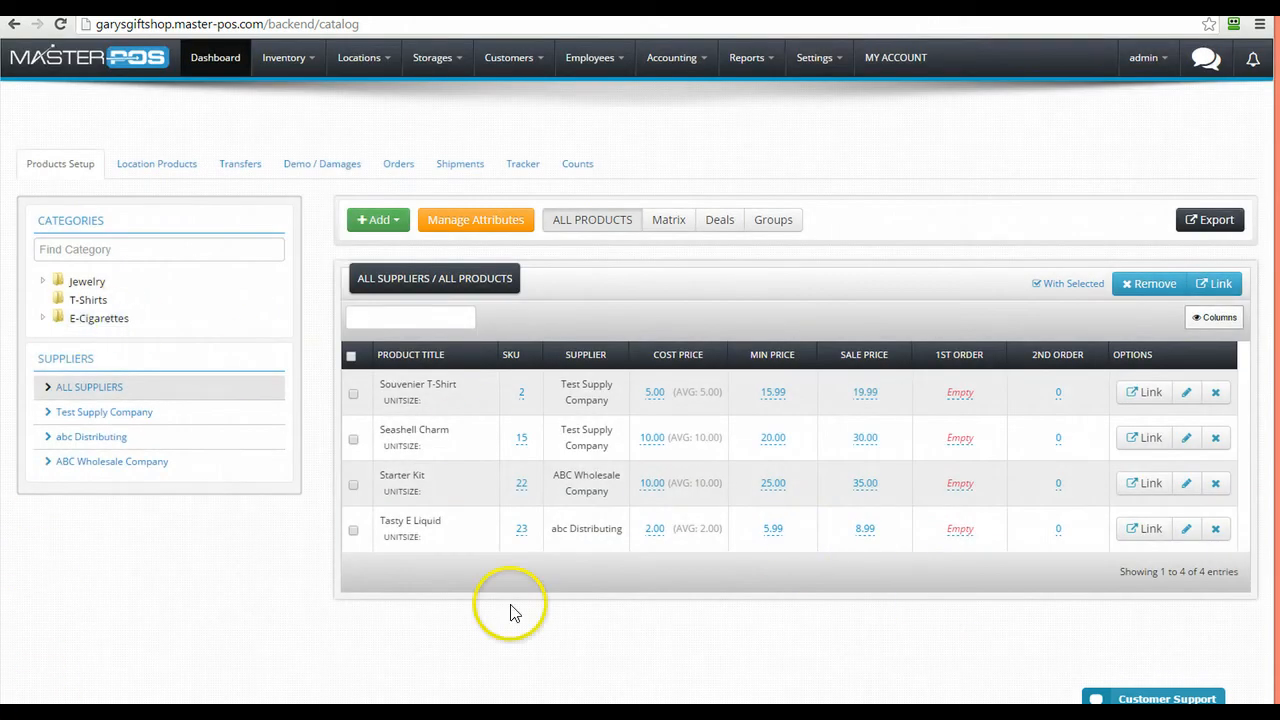
click(1185, 531)
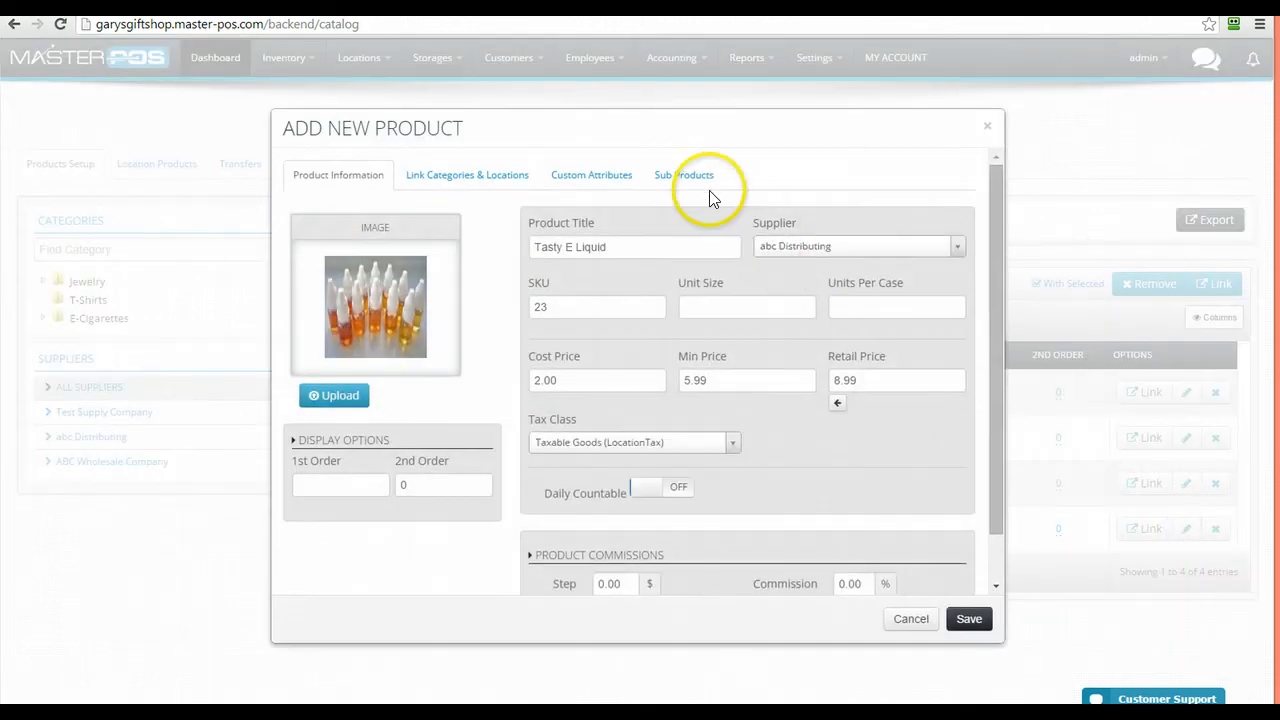
click(693, 180)
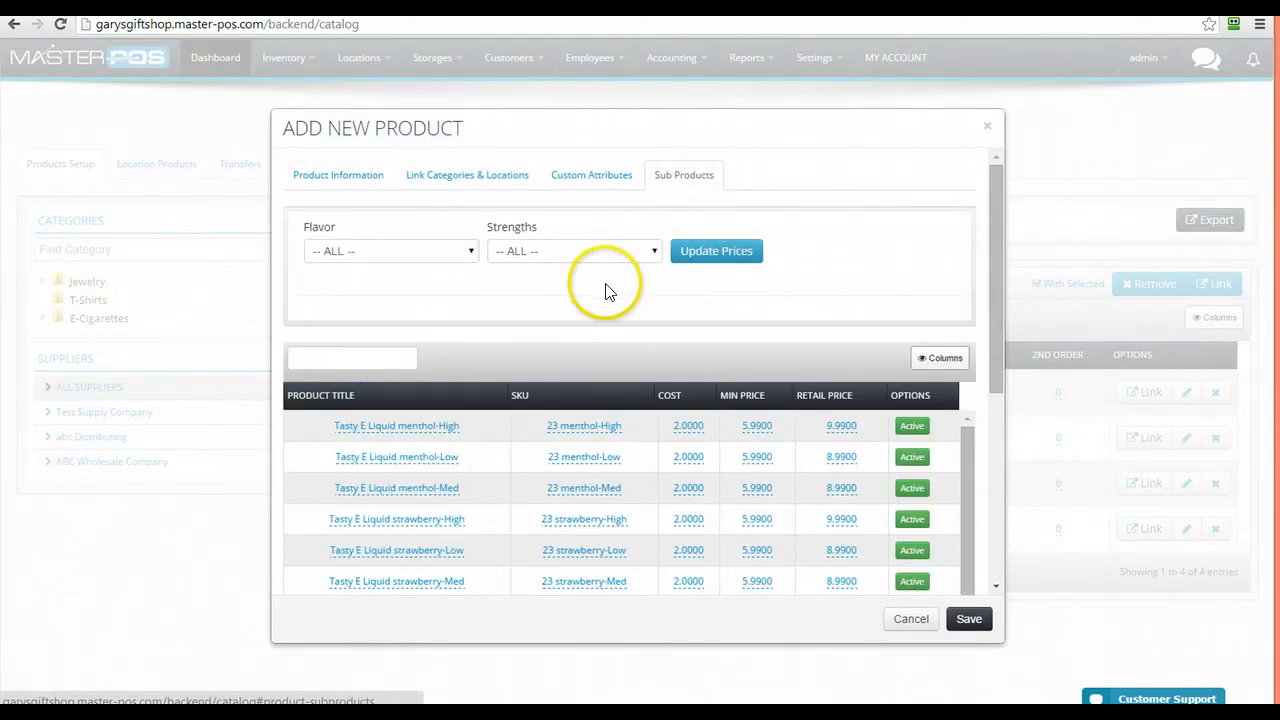
click(612, 178)
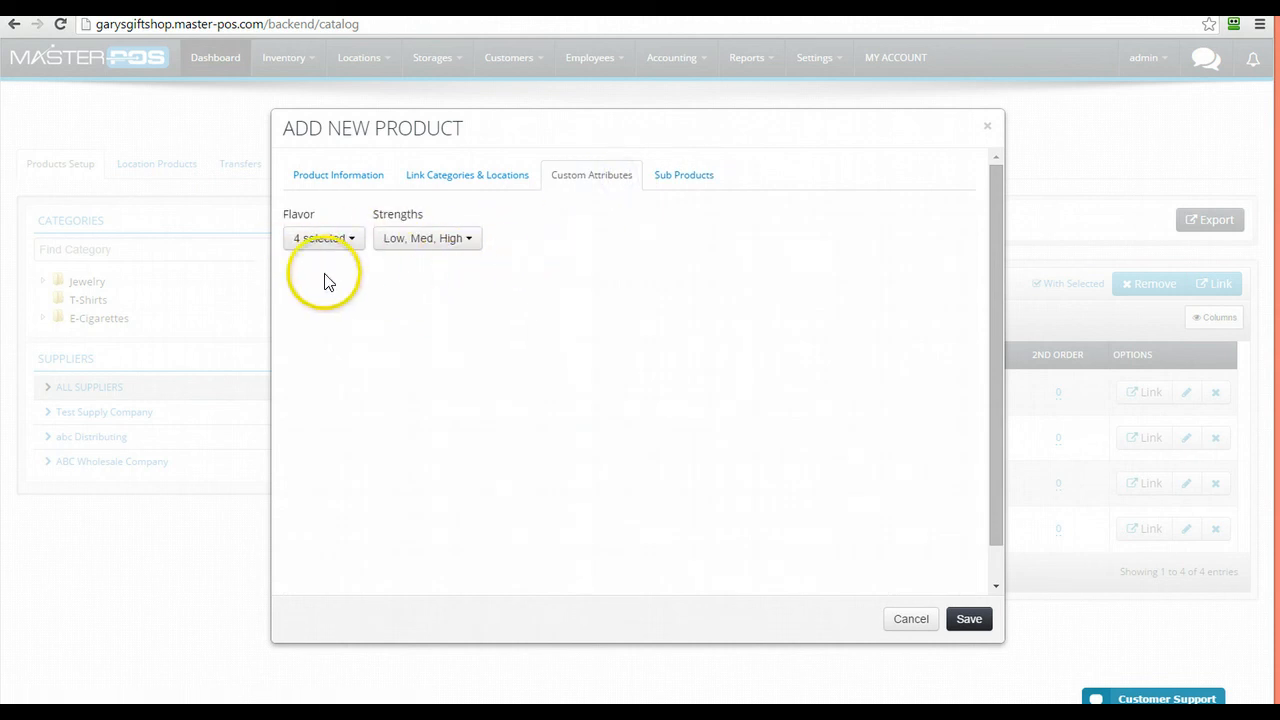
click(967, 621)
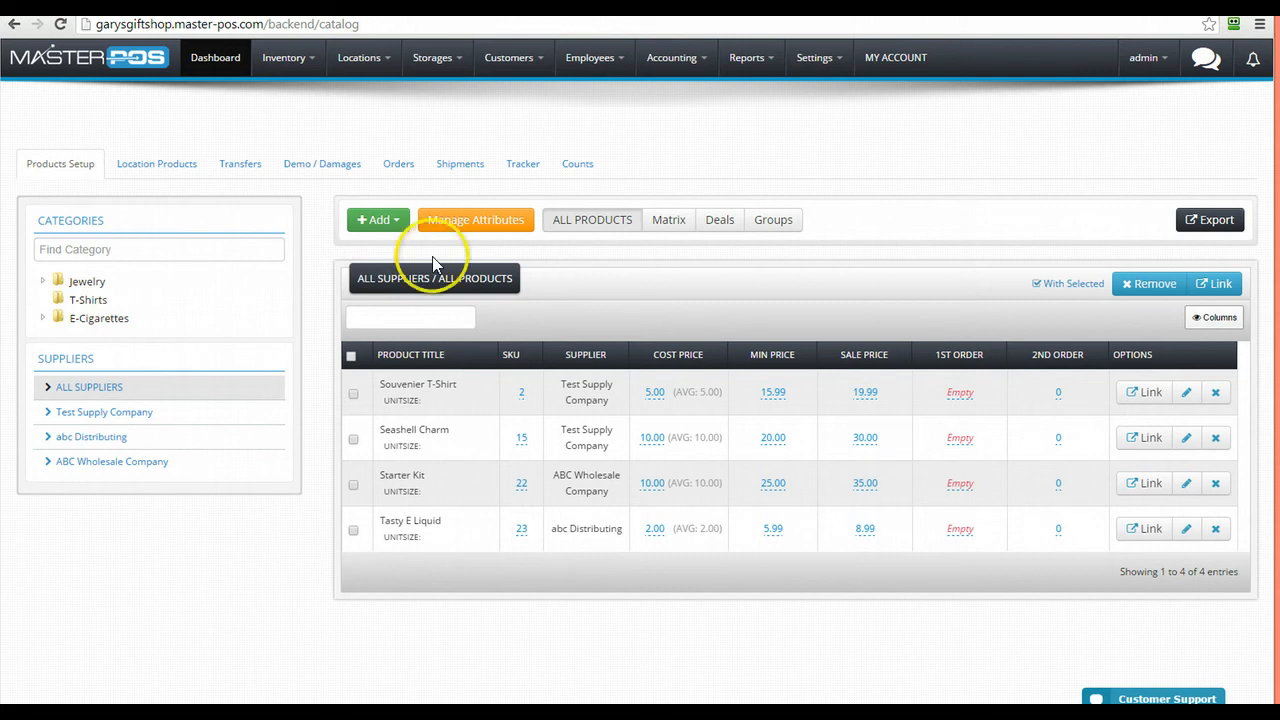
Add 'Chocolate dream' to the Flavor attribute's options and go back to the Products Setup catalog
click(509, 217)
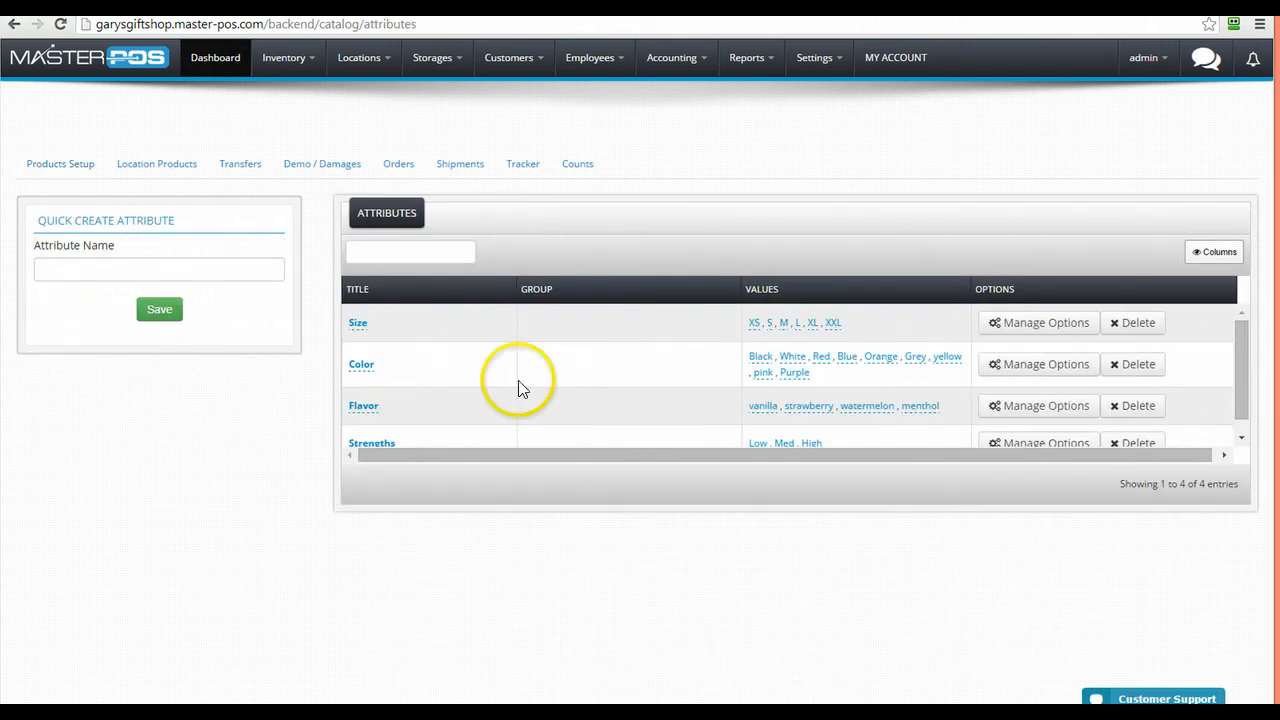
click(1030, 405)
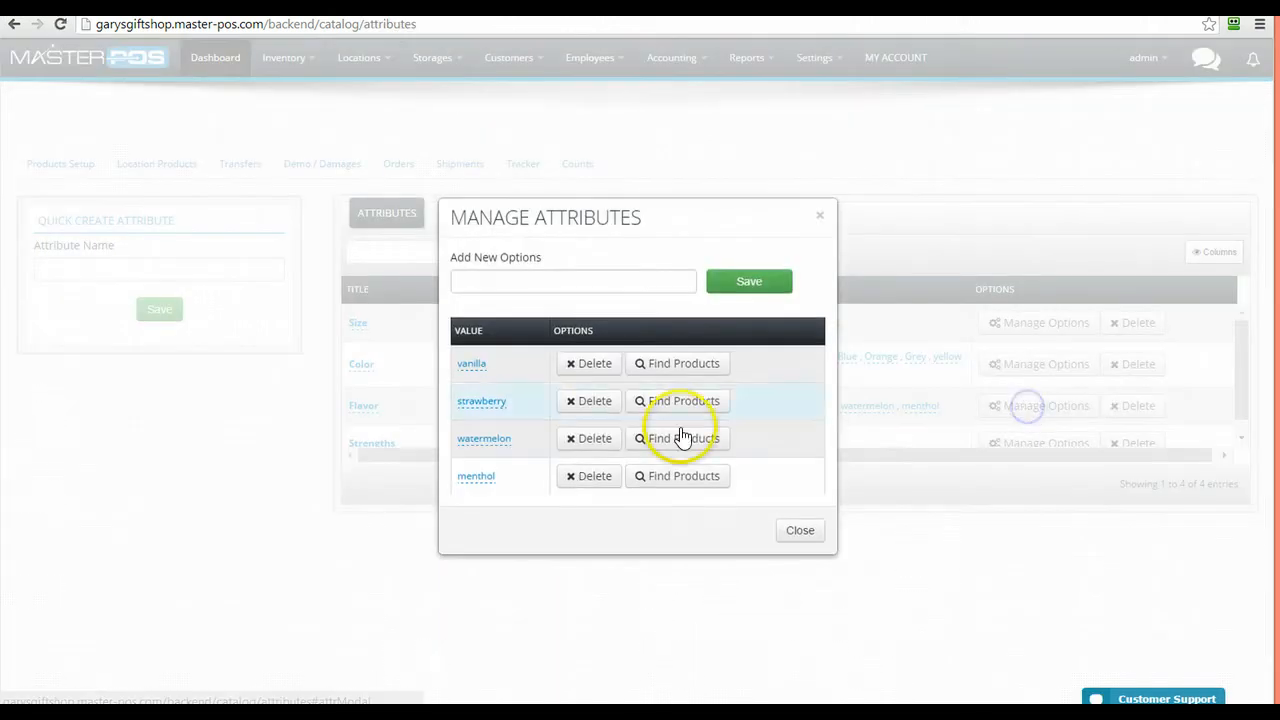
click(574, 282)
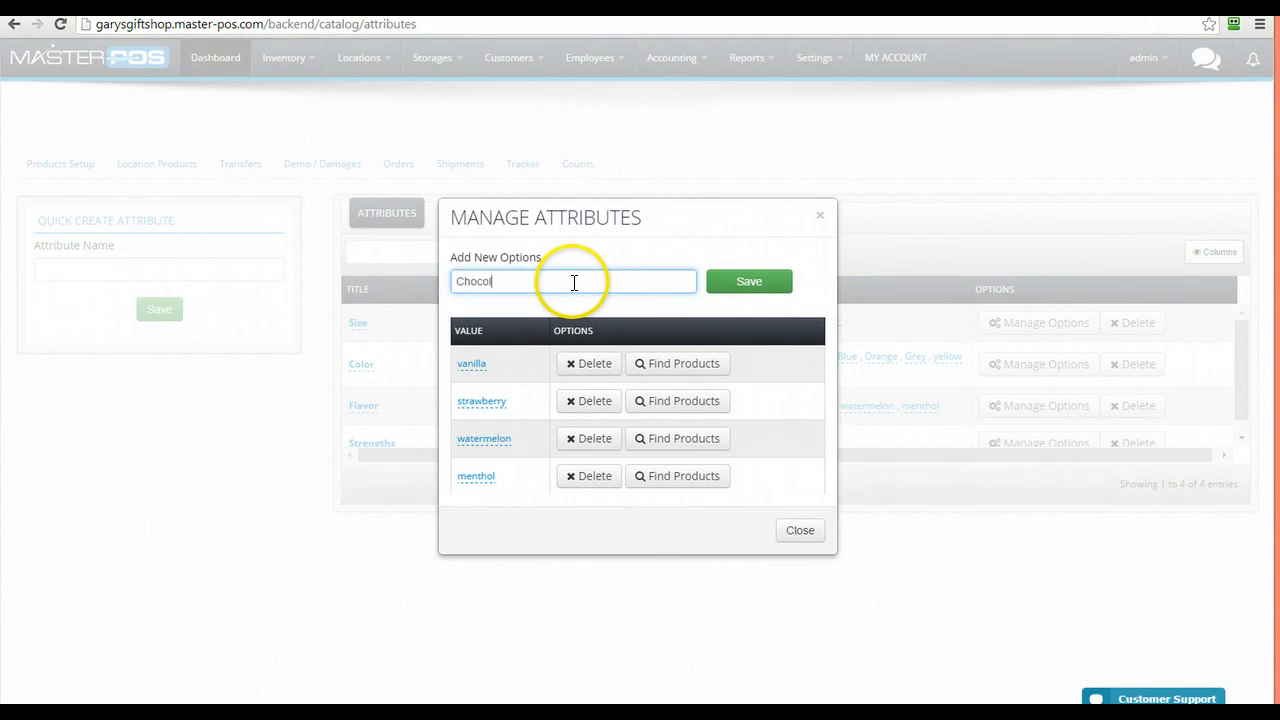
text(m)
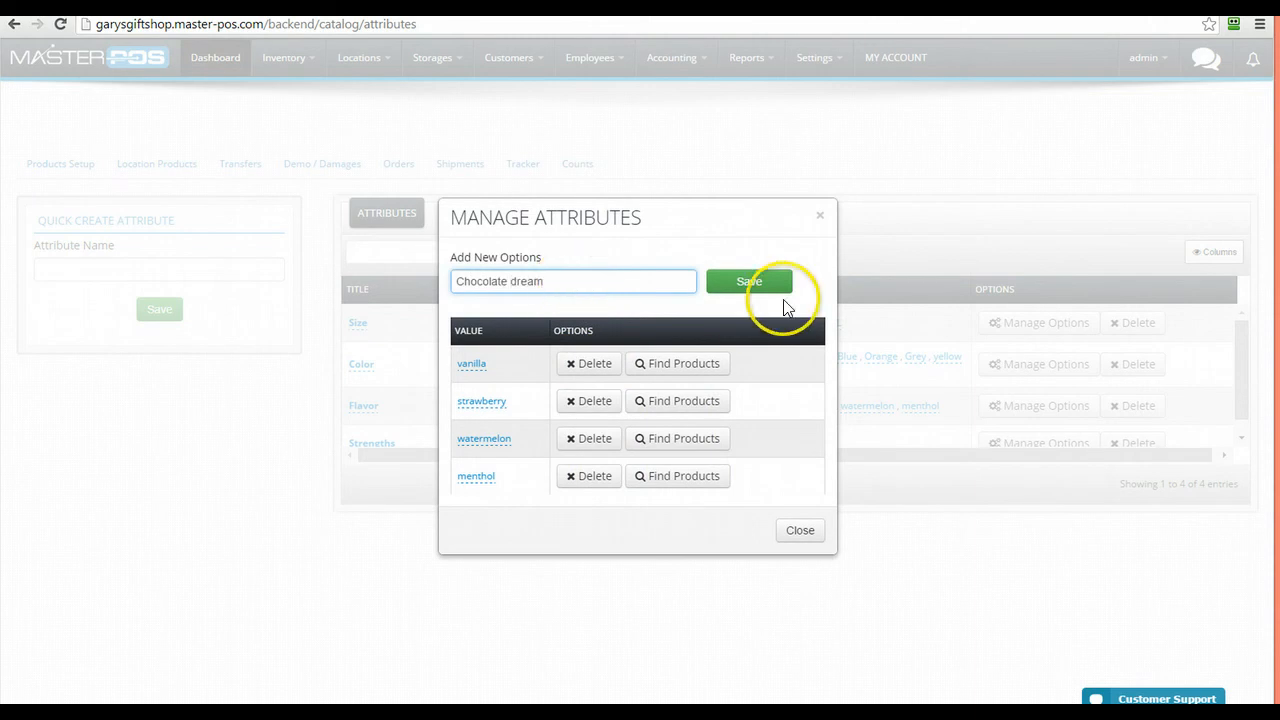
click(765, 285)
click(800, 557)
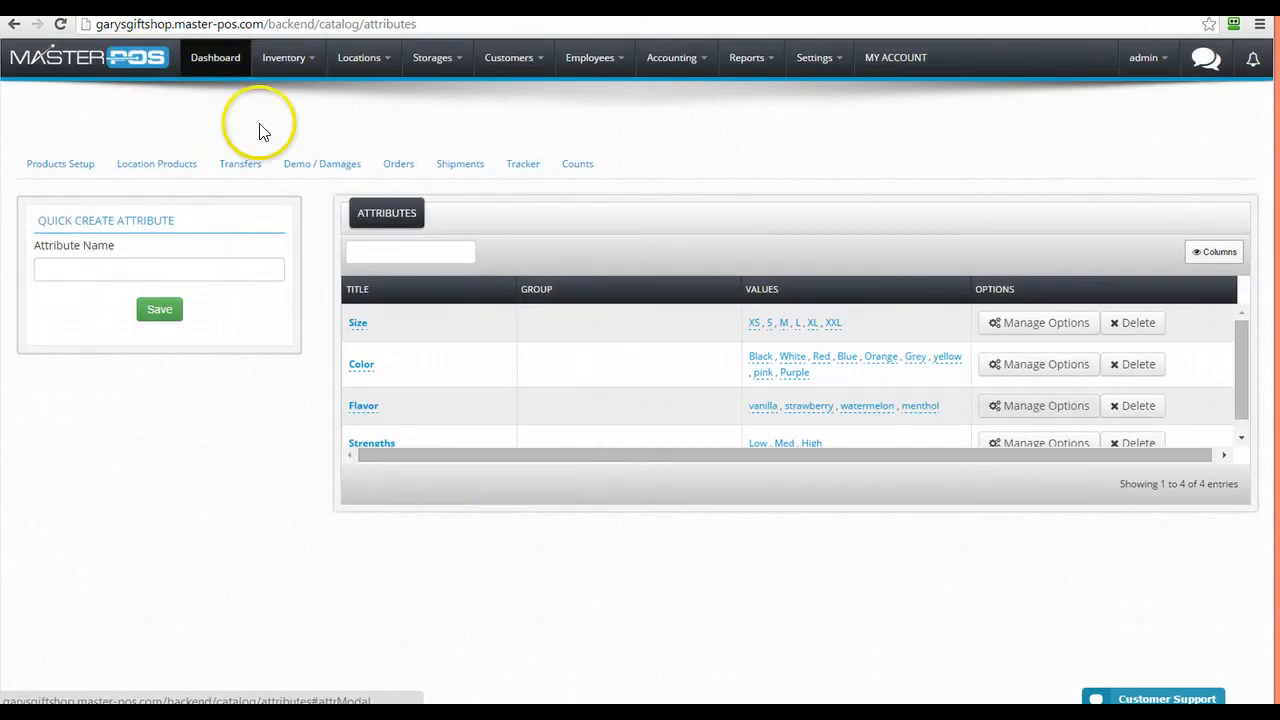
click(283, 57)
click(282, 108)
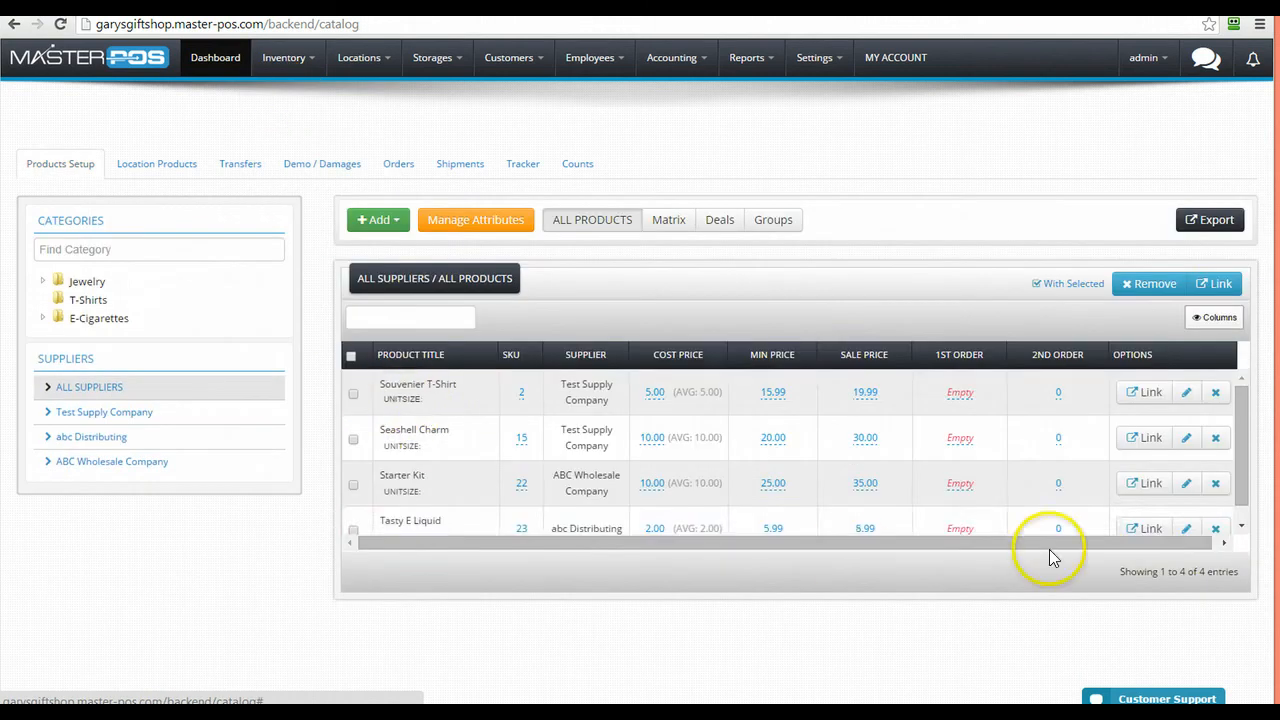
Tick Chocolate dream in Tasty E Liquid's Flavor custom attribute and save the product
click(1184, 528)
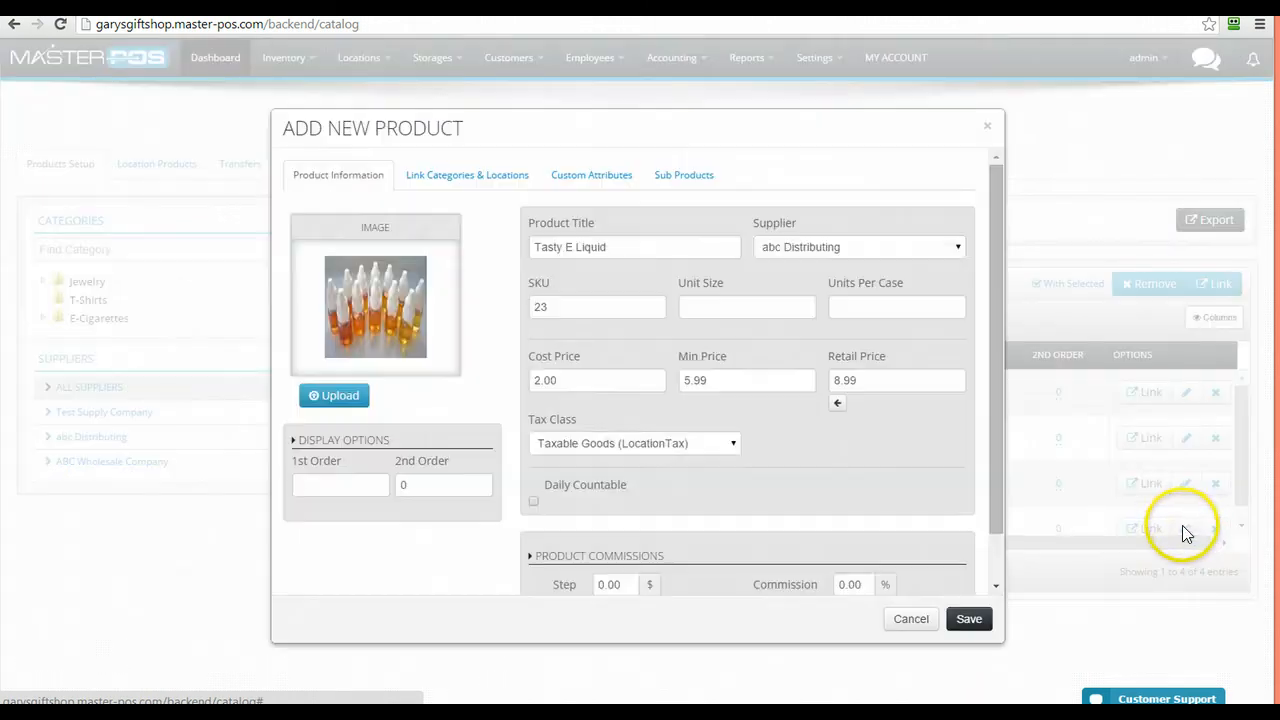
click(622, 186)
click(330, 238)
click(315, 408)
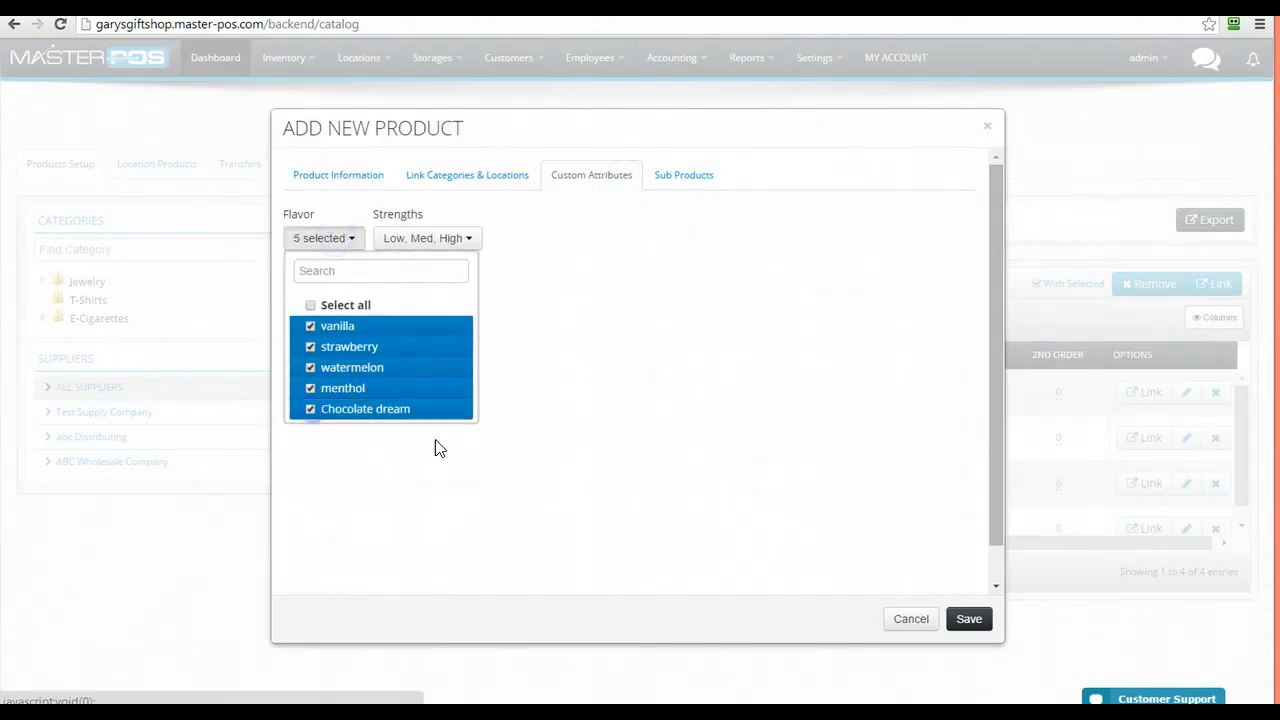
click(637, 452)
click(967, 619)
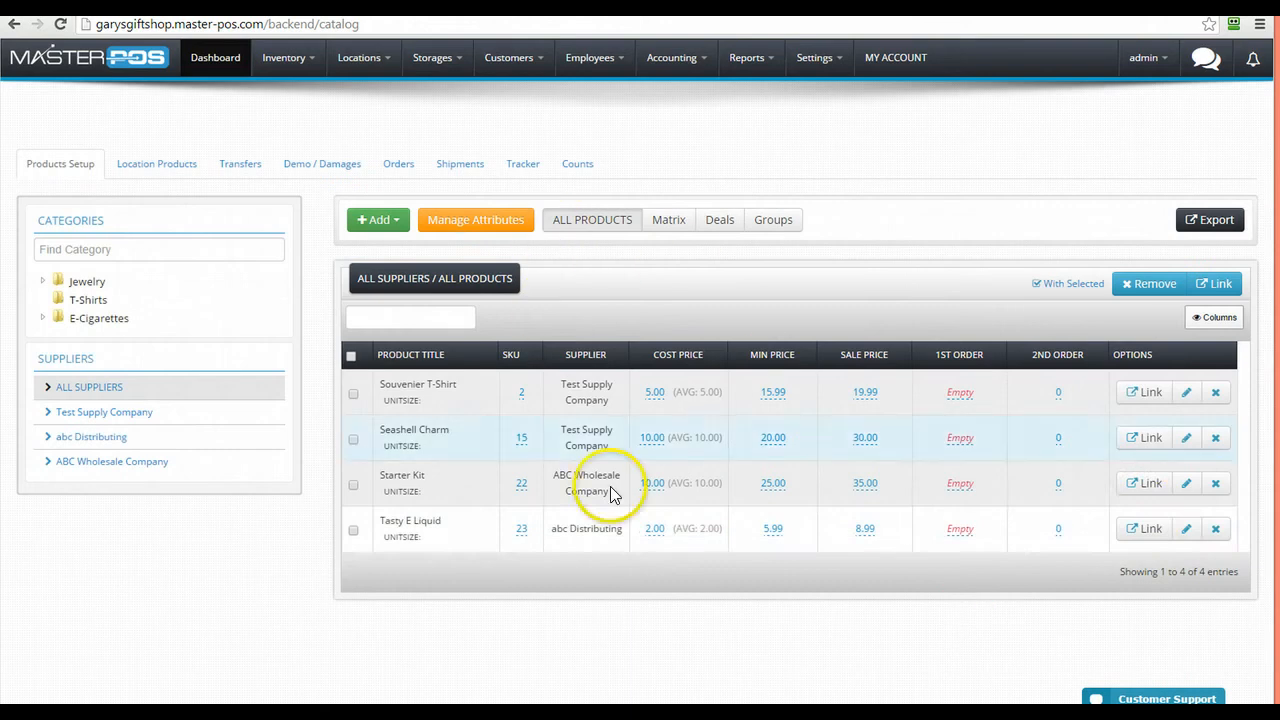
Review the generated Chocolate dream High, Low and Med sub-products and save again
click(1186, 528)
click(690, 185)
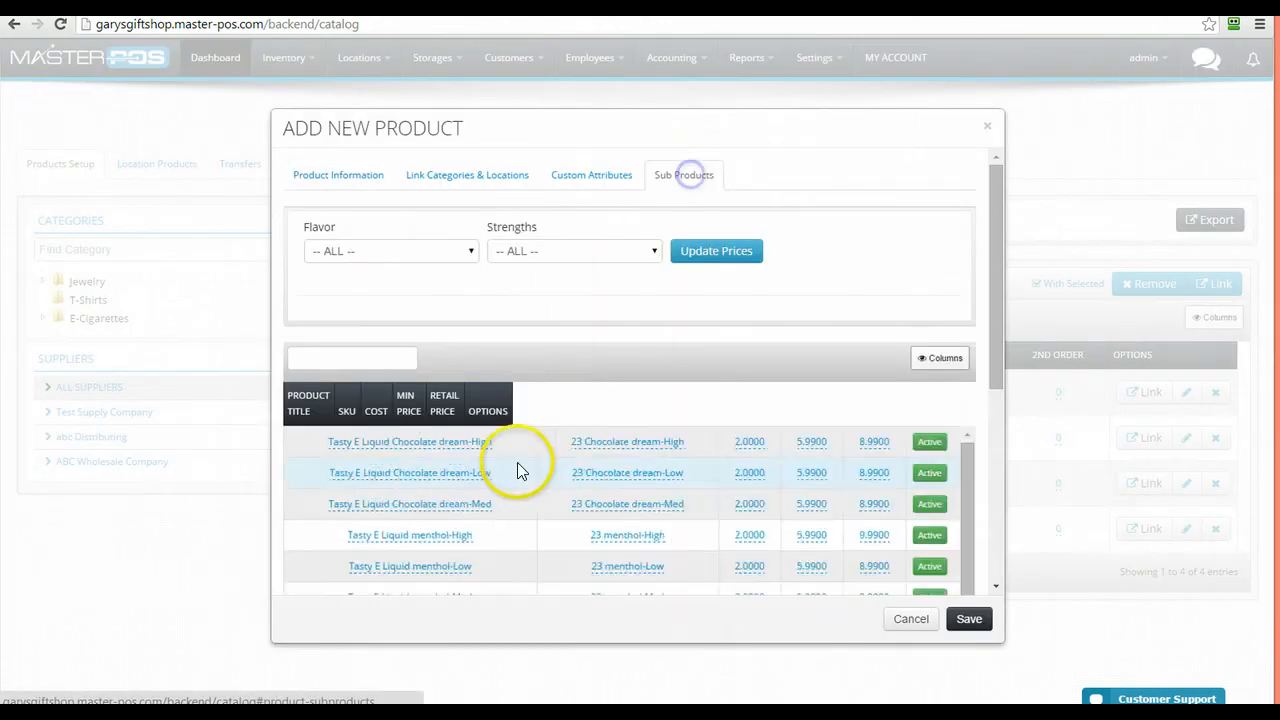
scroll(514, 466, down, 5)
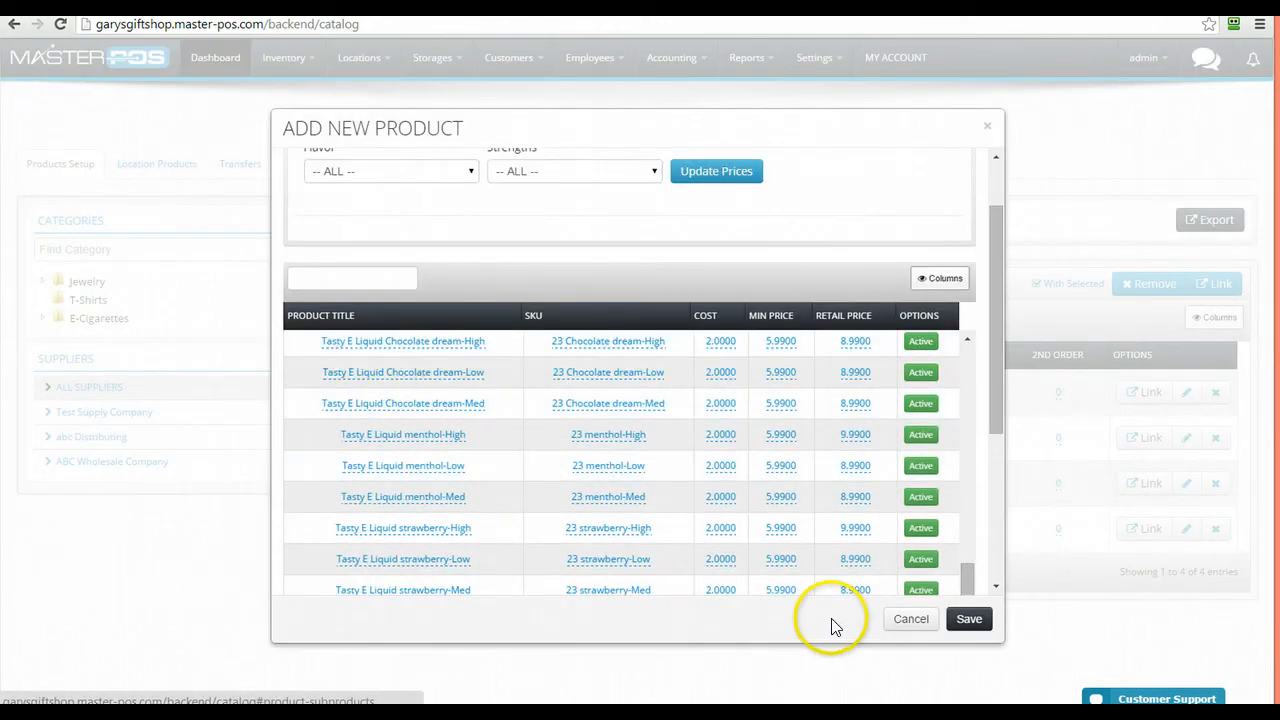
click(969, 619)
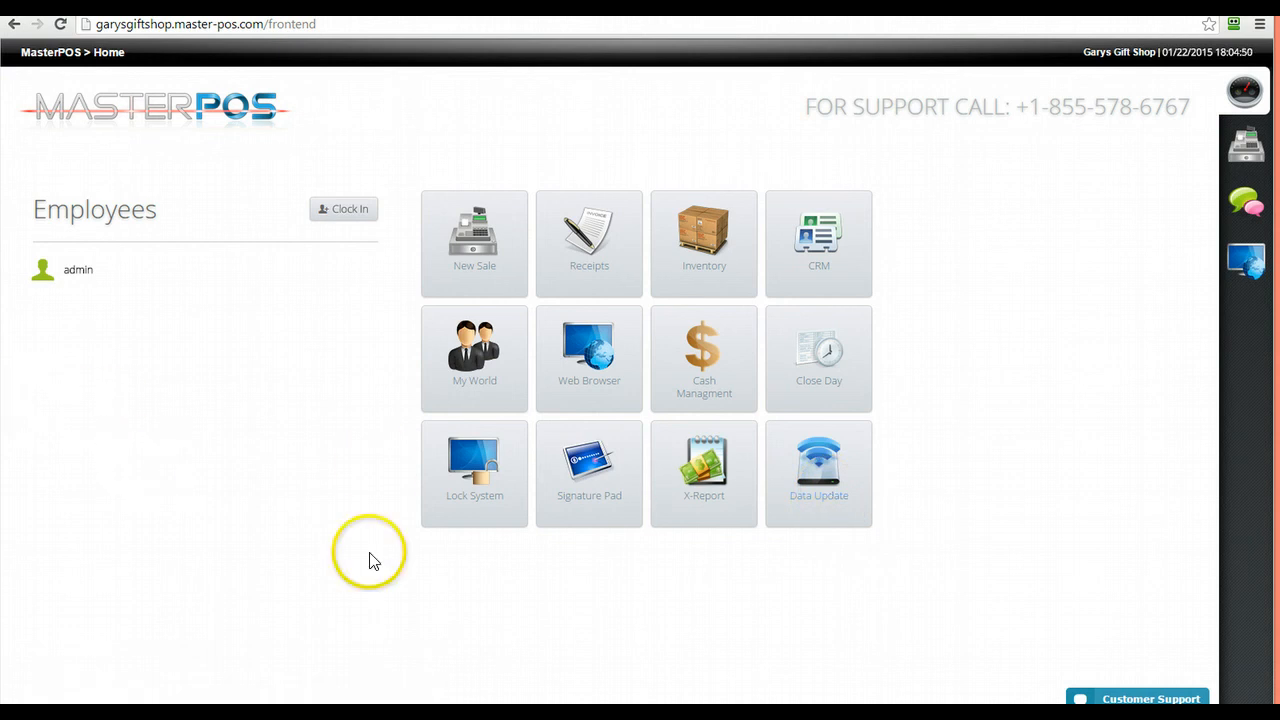
Run Data Update to sync the register, then start a New Sale
click(800, 505)
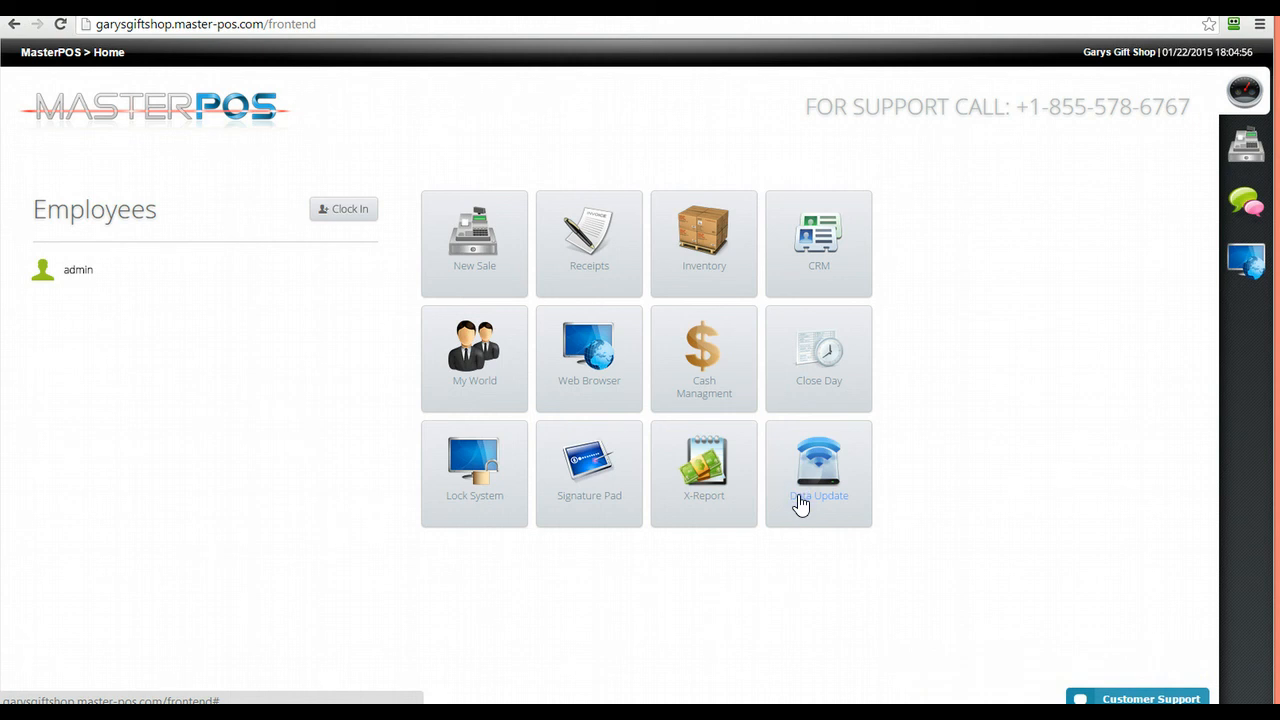
click(475, 272)
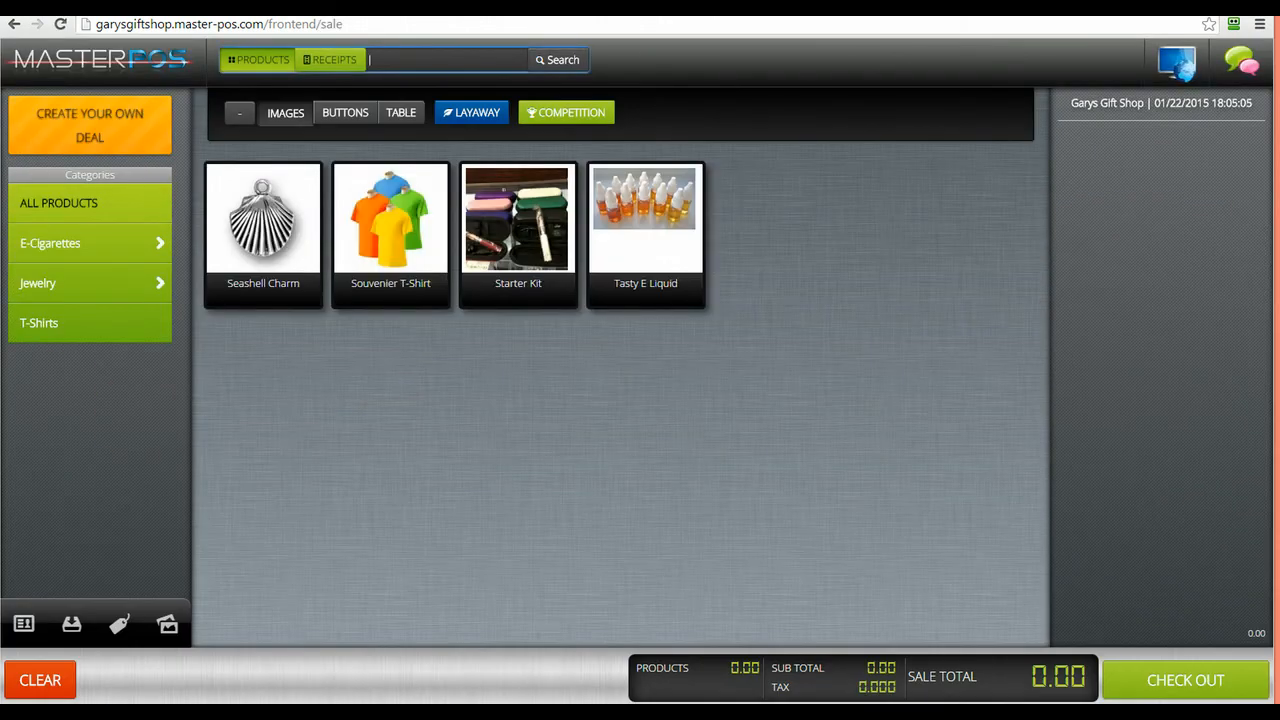
Add a Tasty E Liquid in watermelon flavor, Med strength to the sale
click(652, 290)
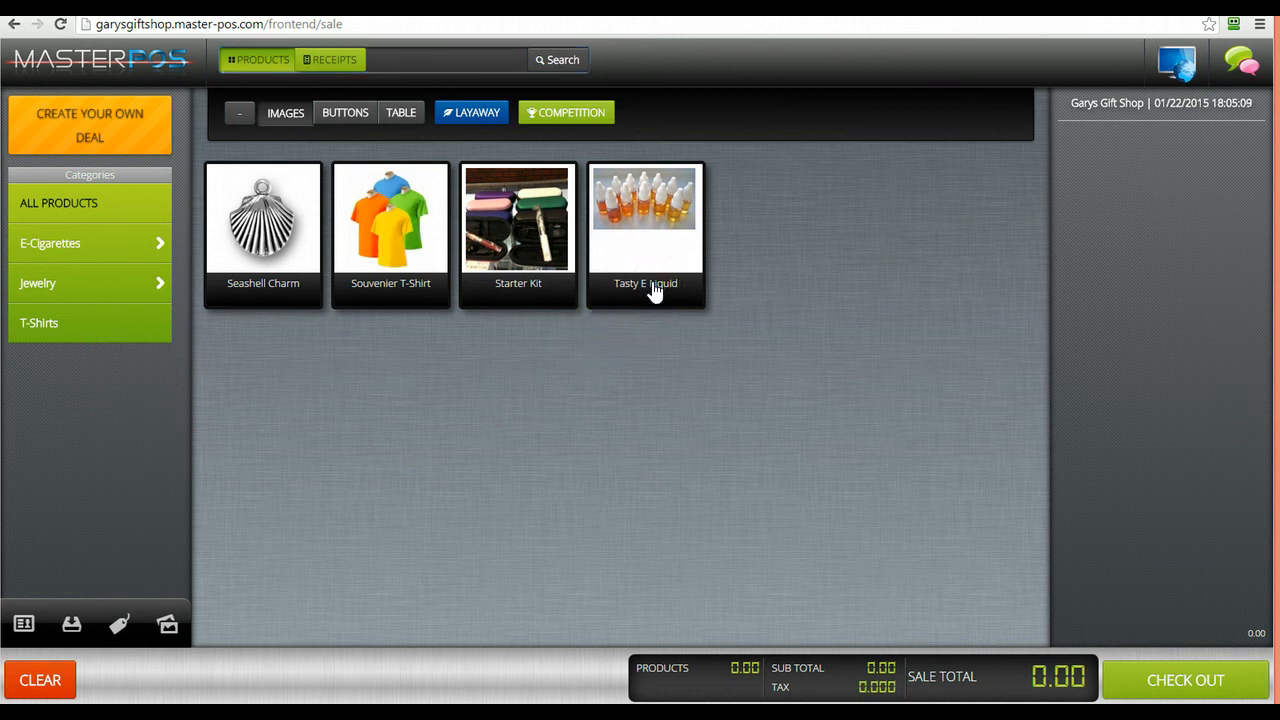
click(652, 290)
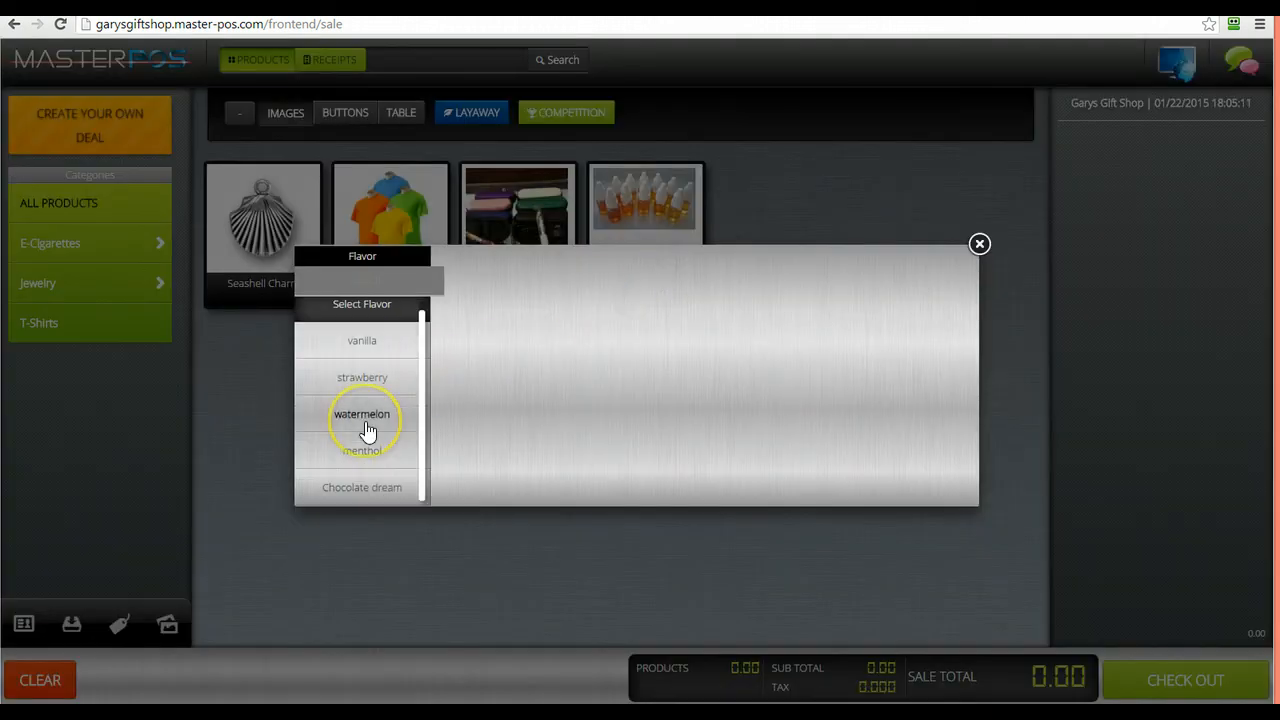
click(366, 427)
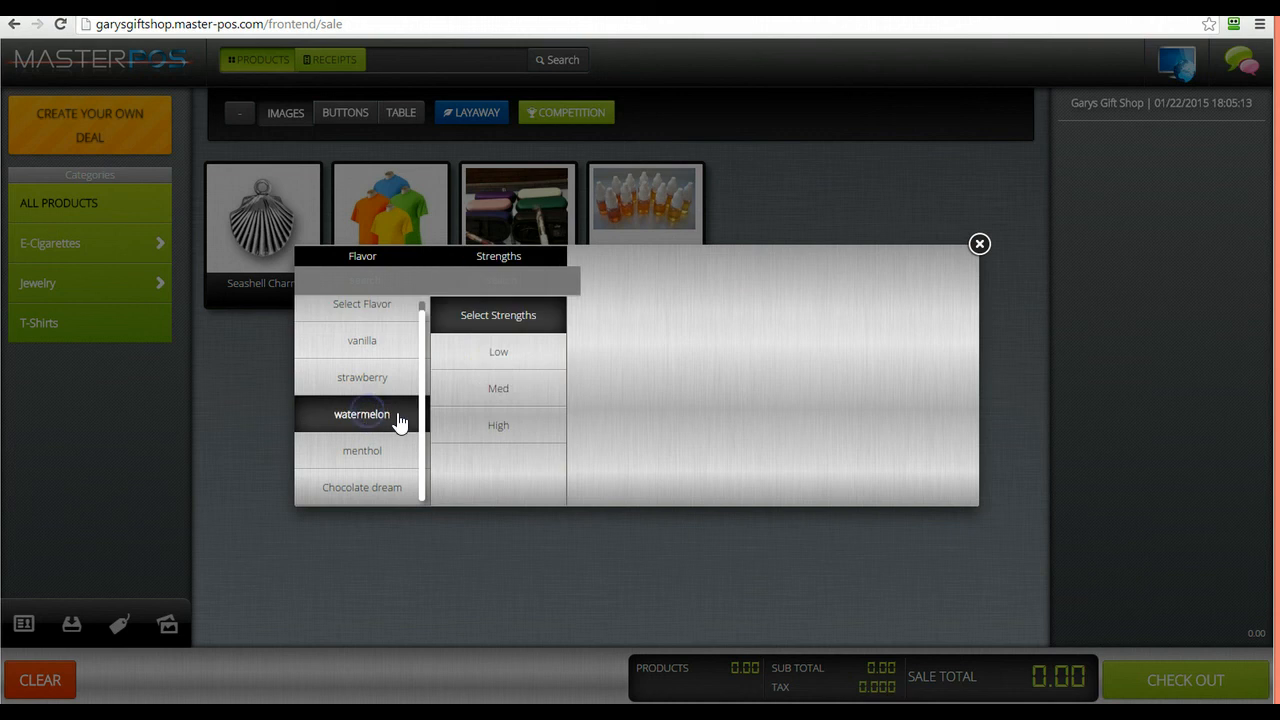
click(502, 390)
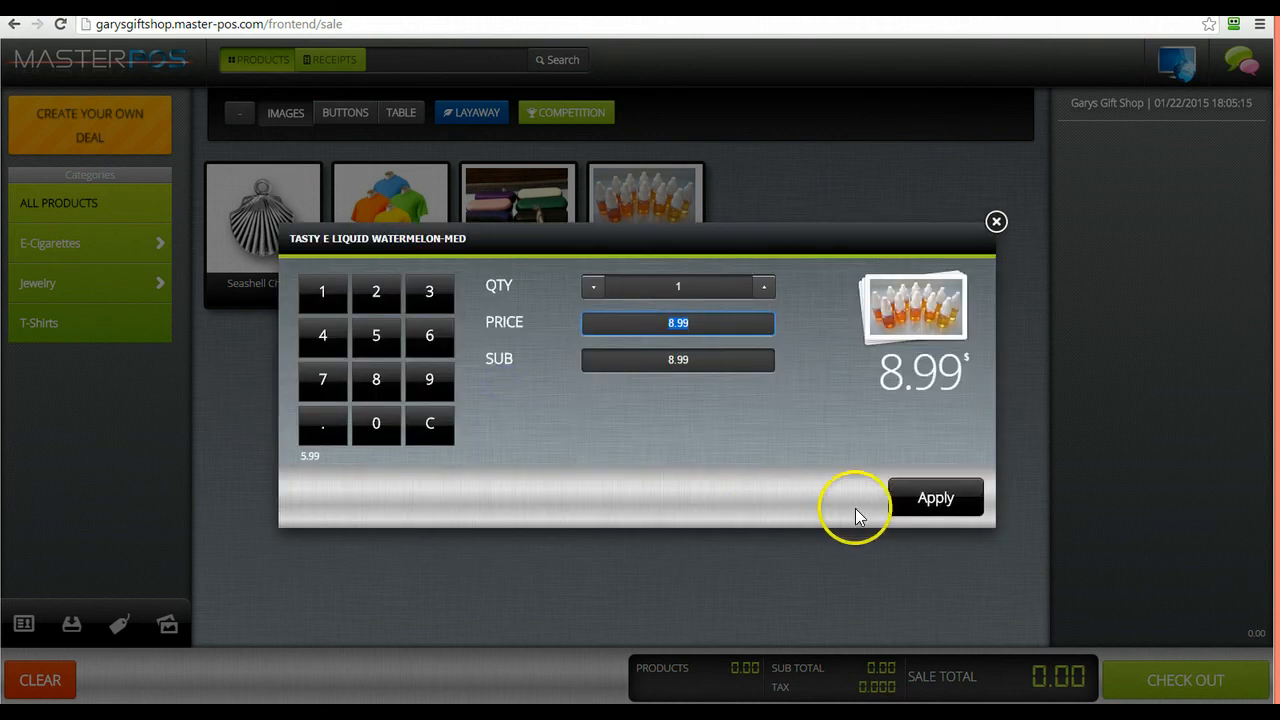
click(908, 505)
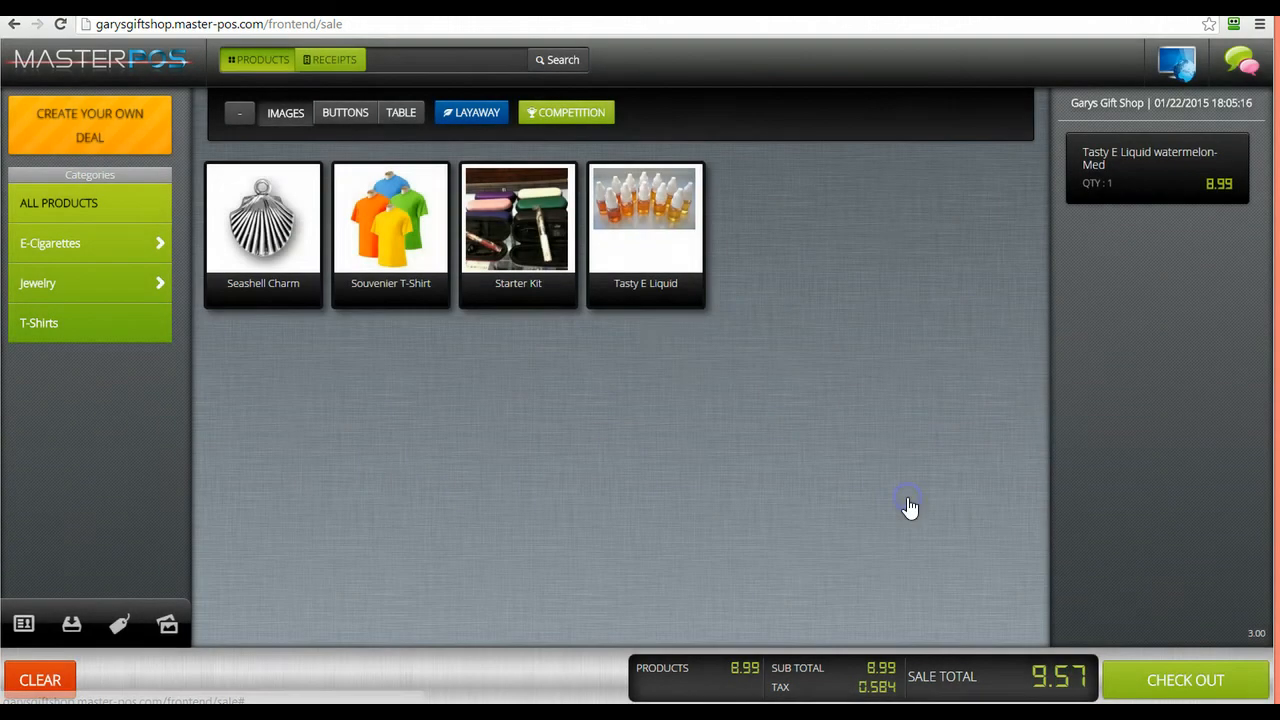
Add a Tasty E Liquid in Chocolate dream flavor, Low strength to the sale
click(666, 294)
click(377, 491)
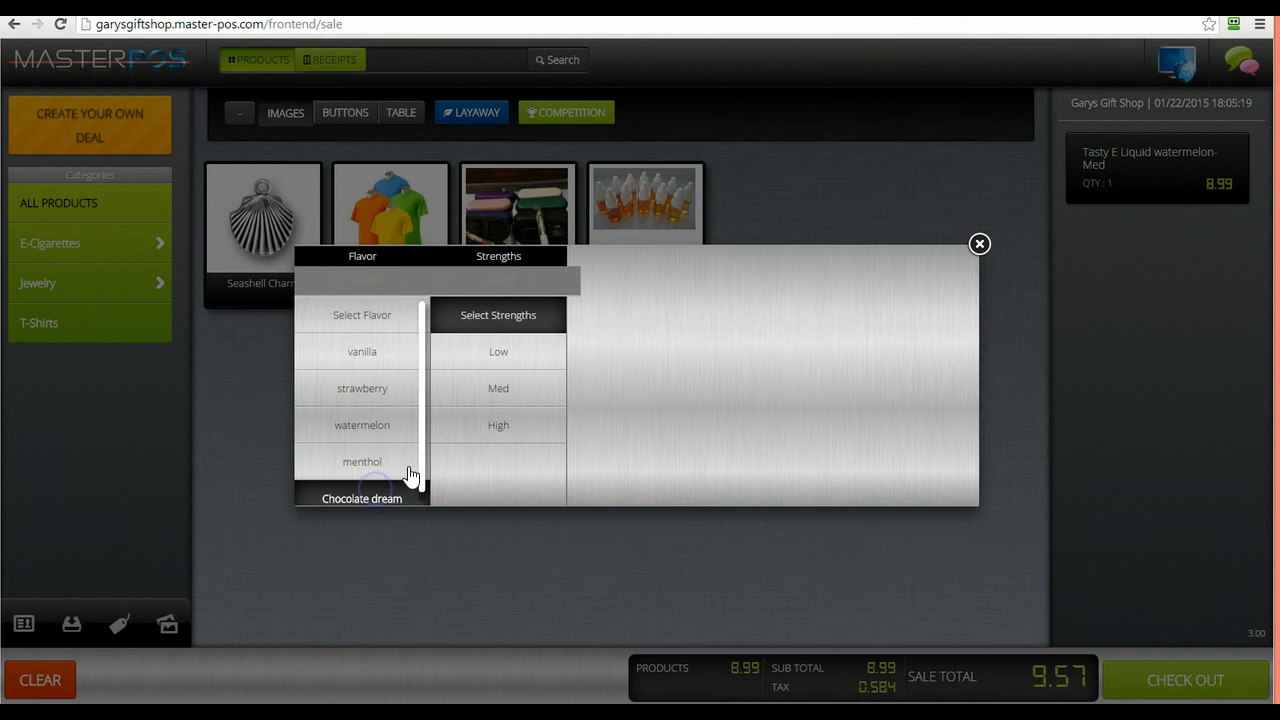
click(519, 352)
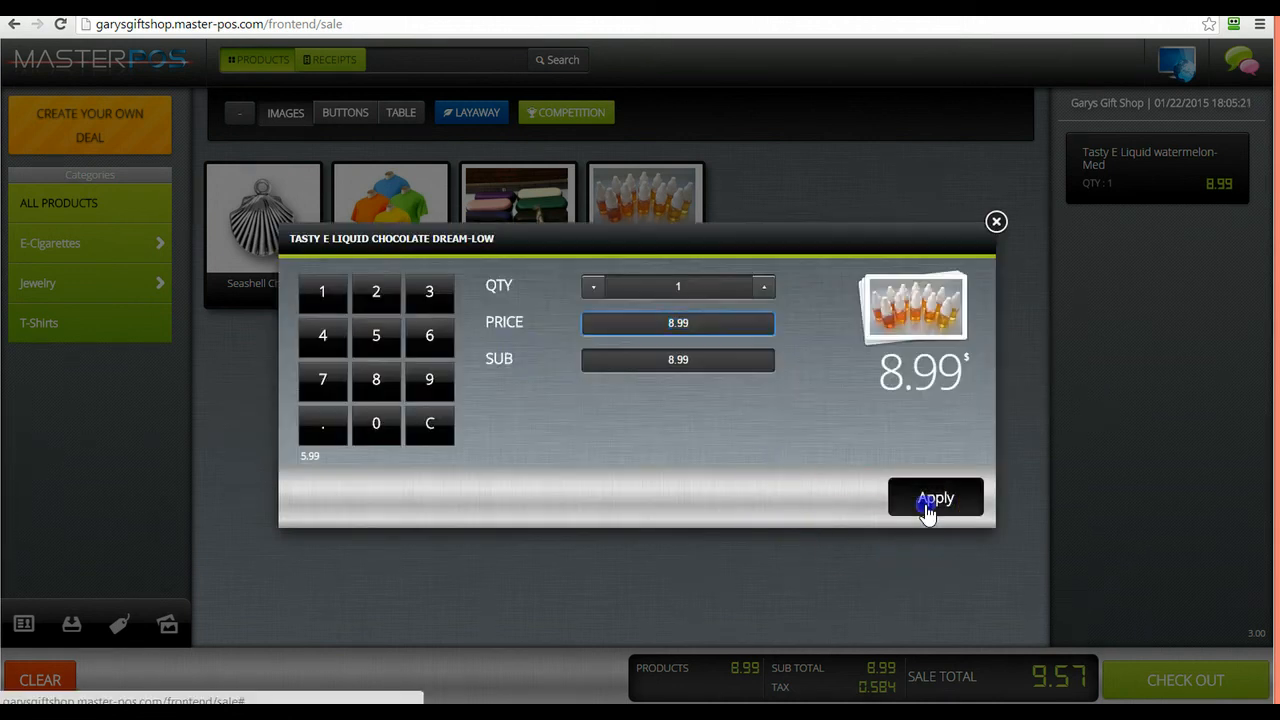
click(929, 505)
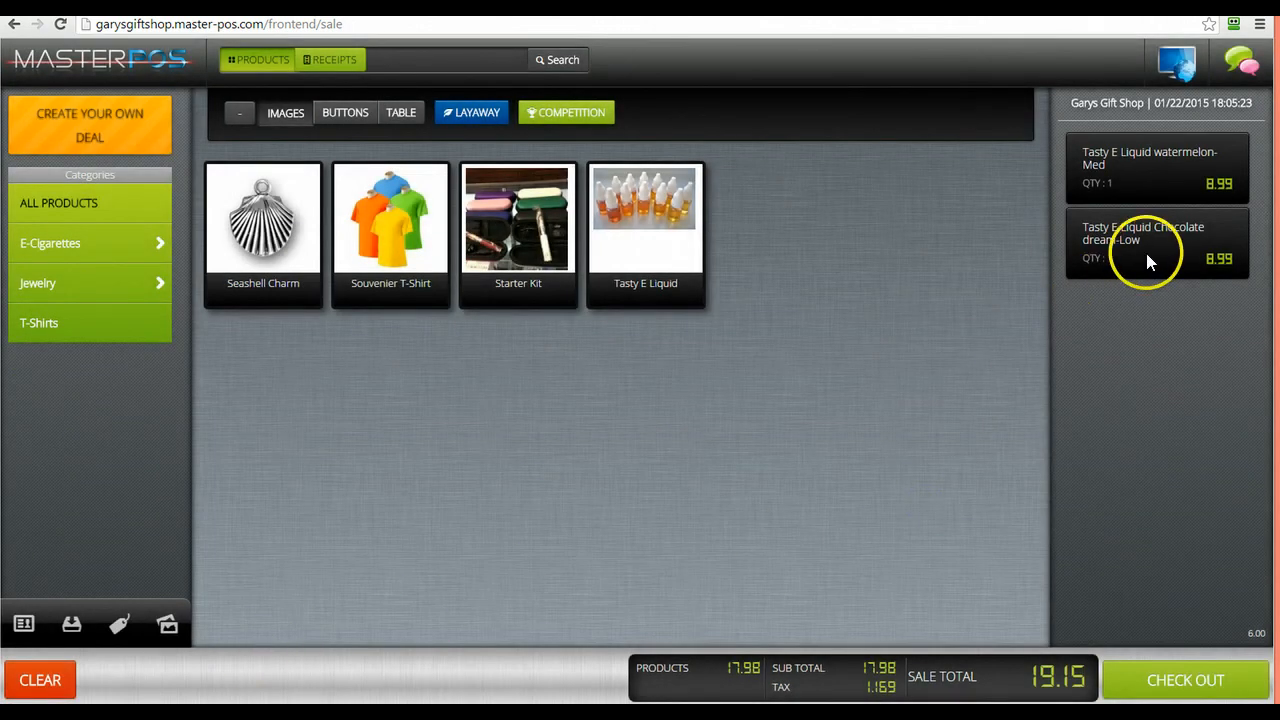